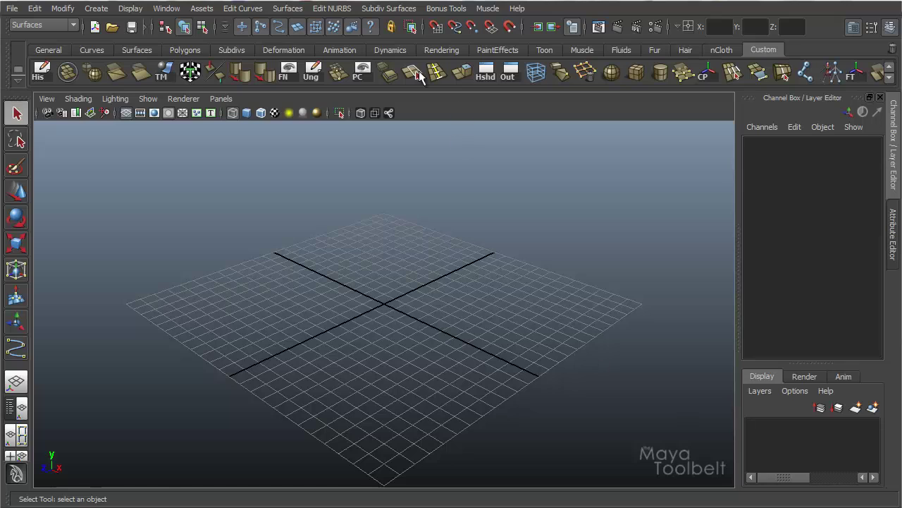
Step: Switch to the Surfaces menu set and open the Revolve Options dialog
click(37, 26)
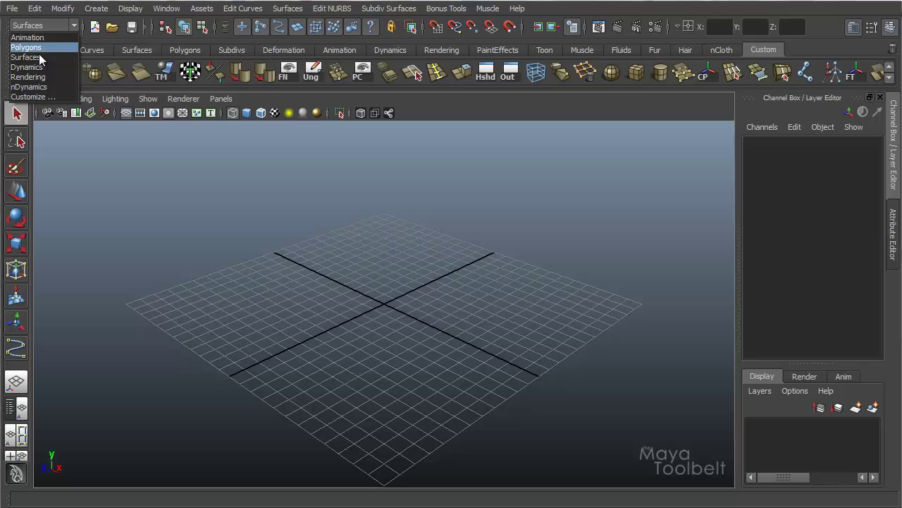
click(29, 57)
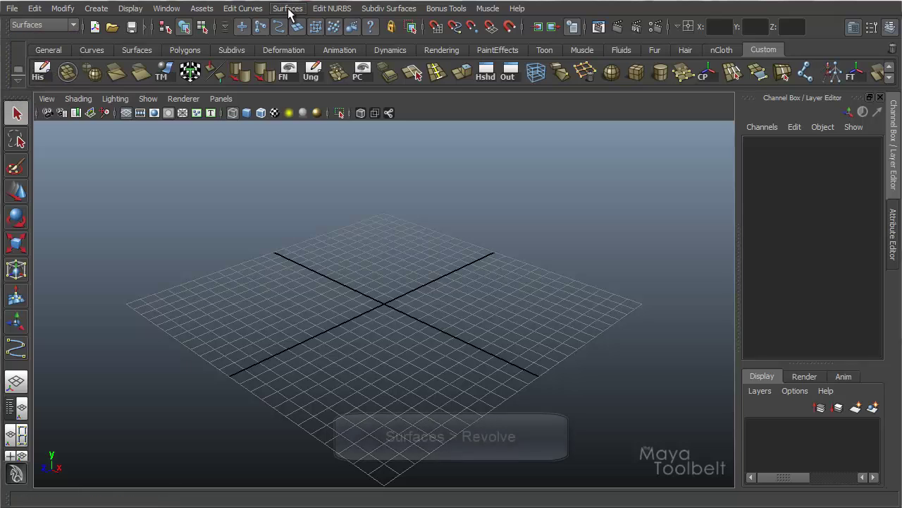
click(288, 10)
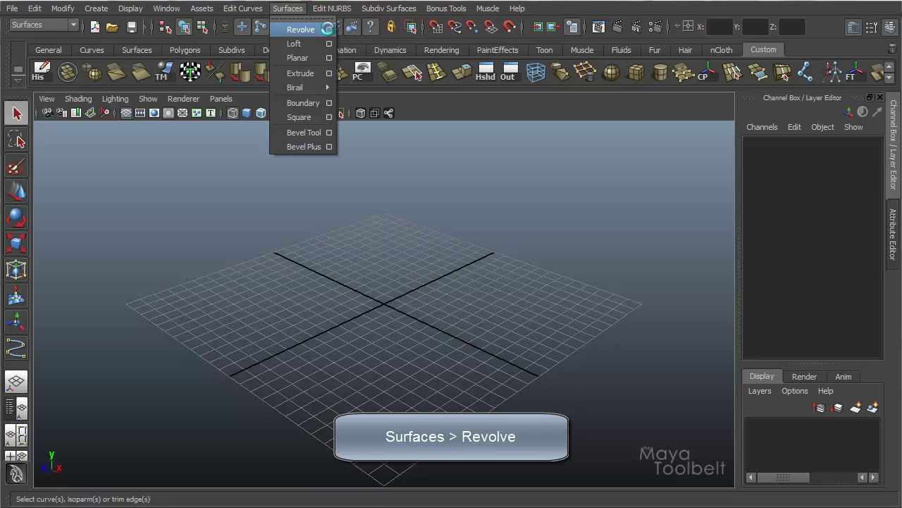
click(330, 29)
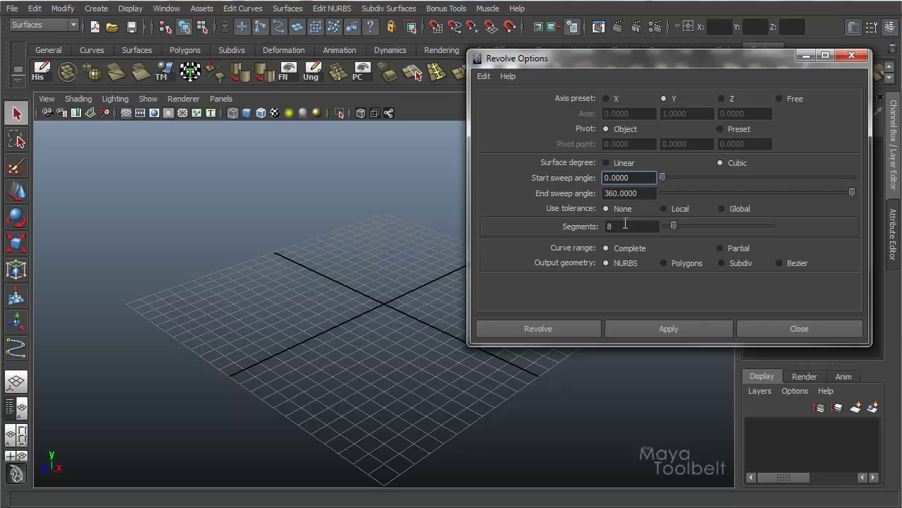
Step: Switch Output geometry to Polygons and scroll through the revolve options
click(664, 263)
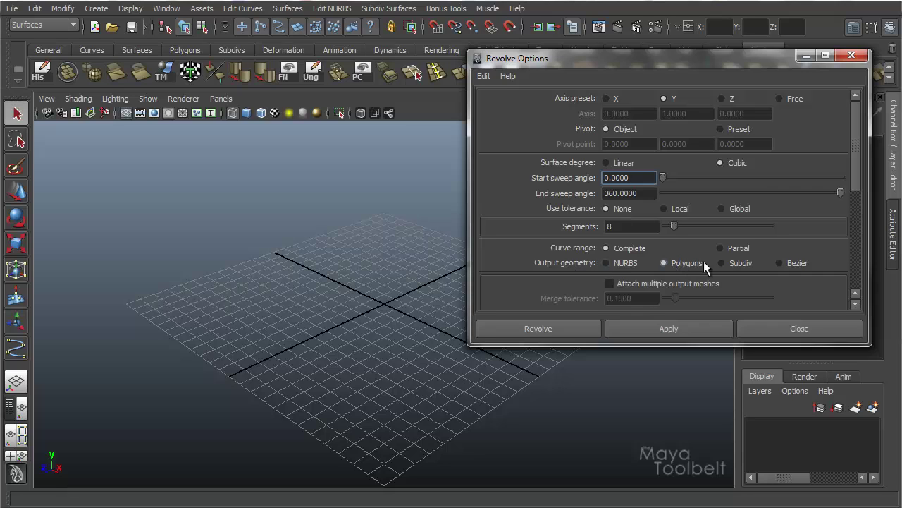
scroll(710, 251, down, 5)
scroll(762, 240, up, 1)
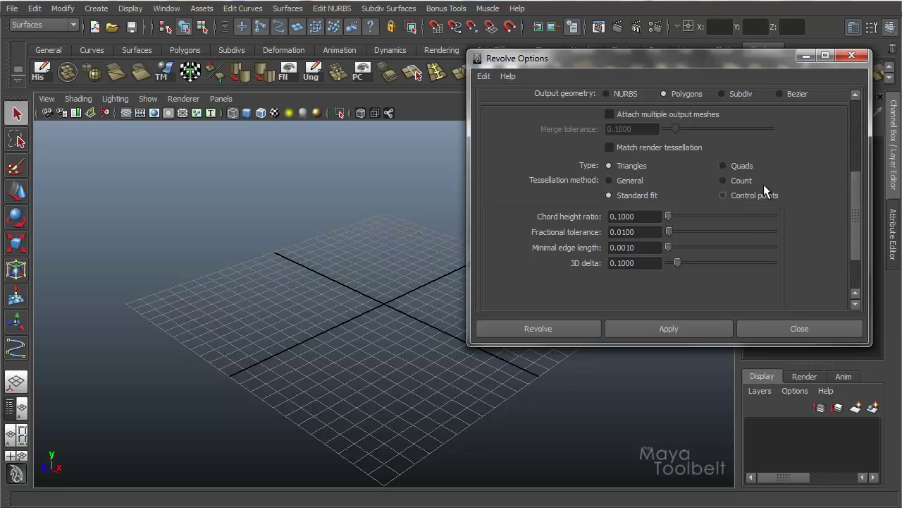
scroll(684, 230, up, 1)
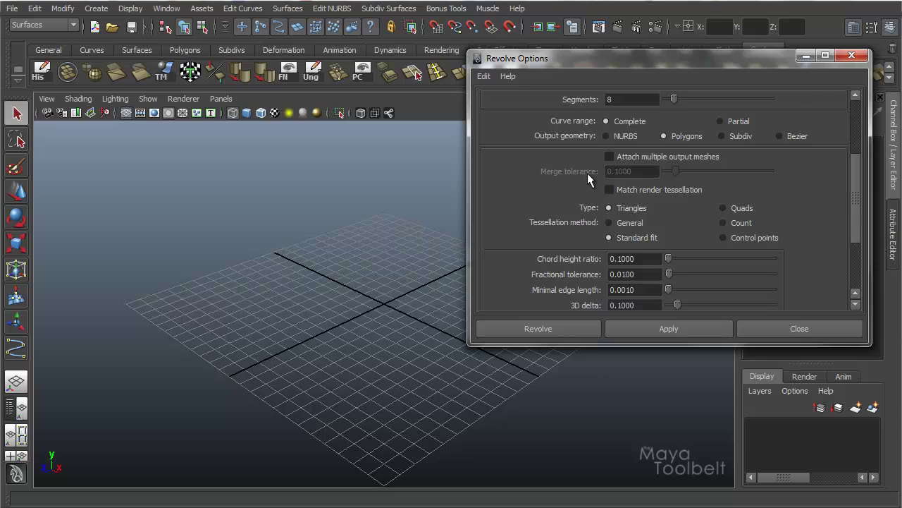
scroll(559, 260, down, 1)
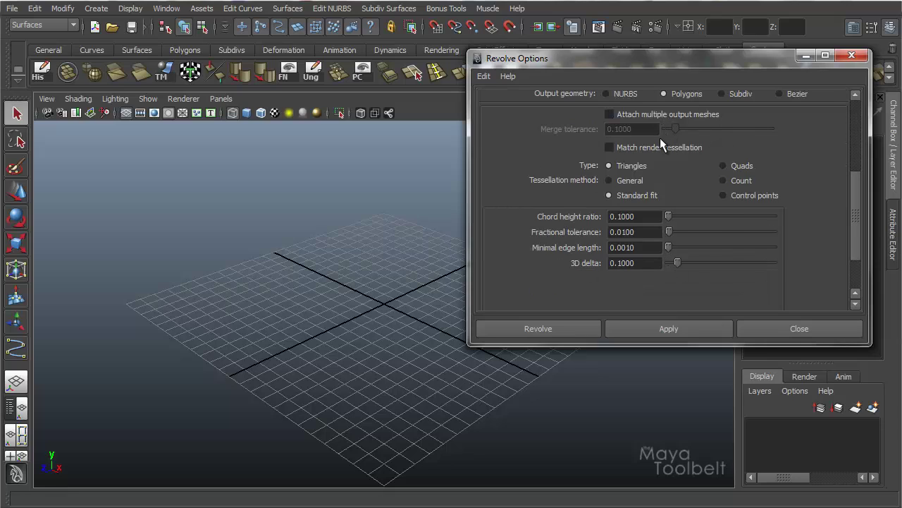
scroll(677, 177, up, 1)
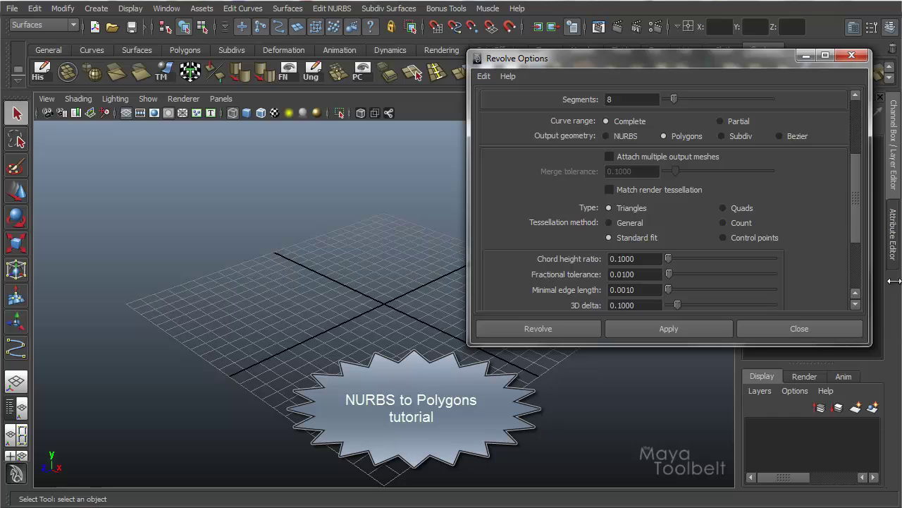
scroll(713, 230, up, 3)
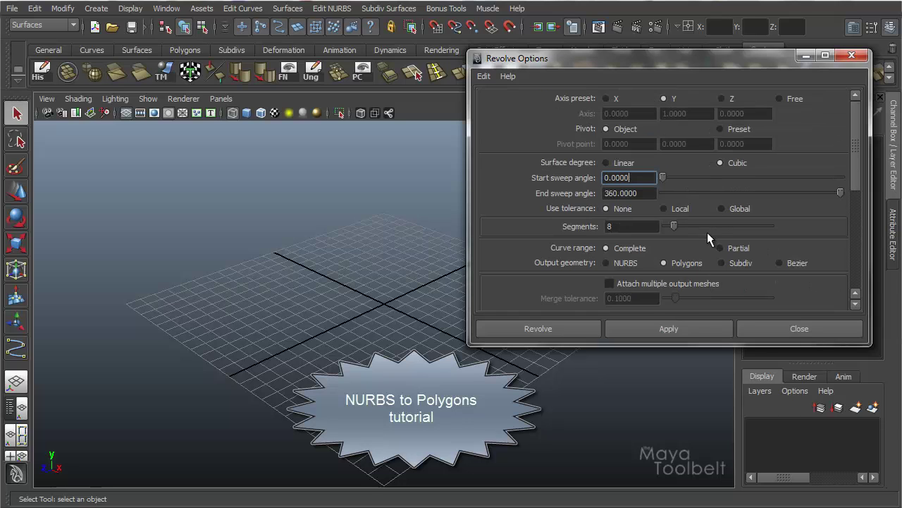
scroll(707, 232, down, 2)
Step: Set Output geometry back to NURBS and reset the revolve settings to defaults
click(606, 179)
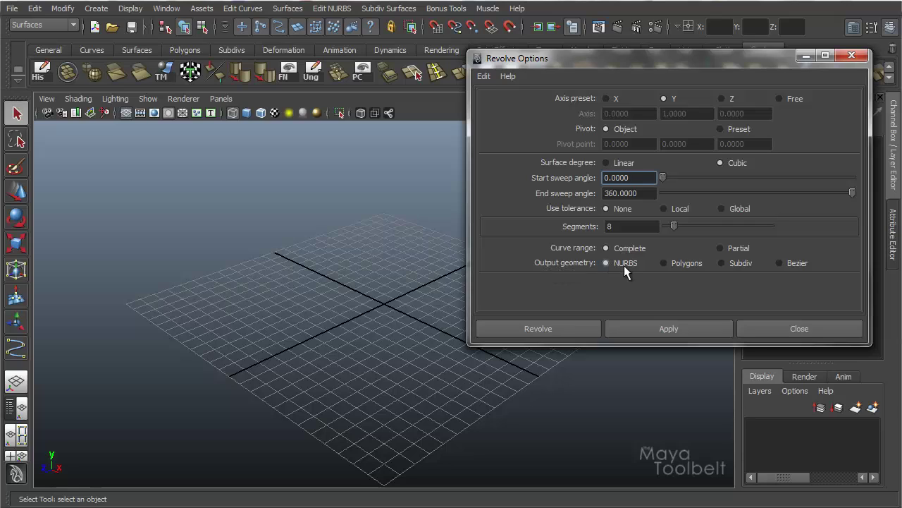
click(481, 77)
click(509, 105)
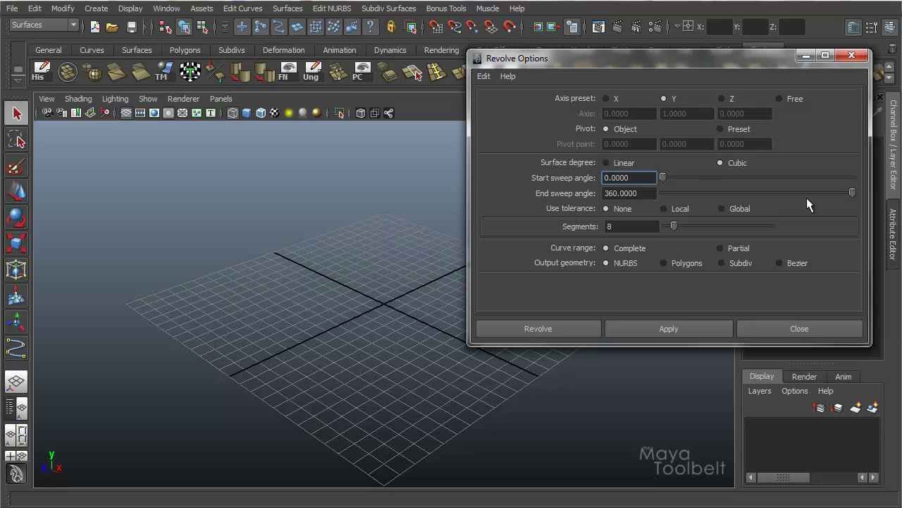
Step: Close Revolve Options, start the CV Curve Tool, and switch to a zoomed-out Front view
click(851, 55)
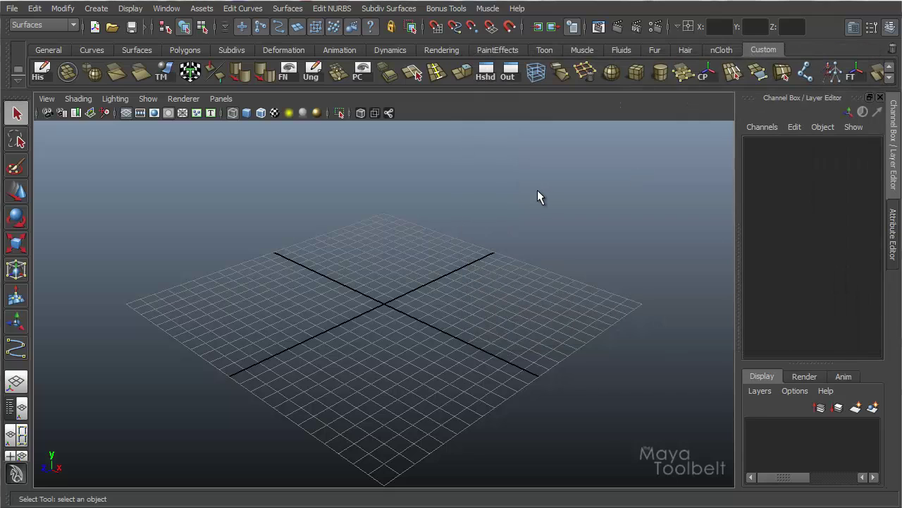
alt+drag(402, 299, 423, 239)
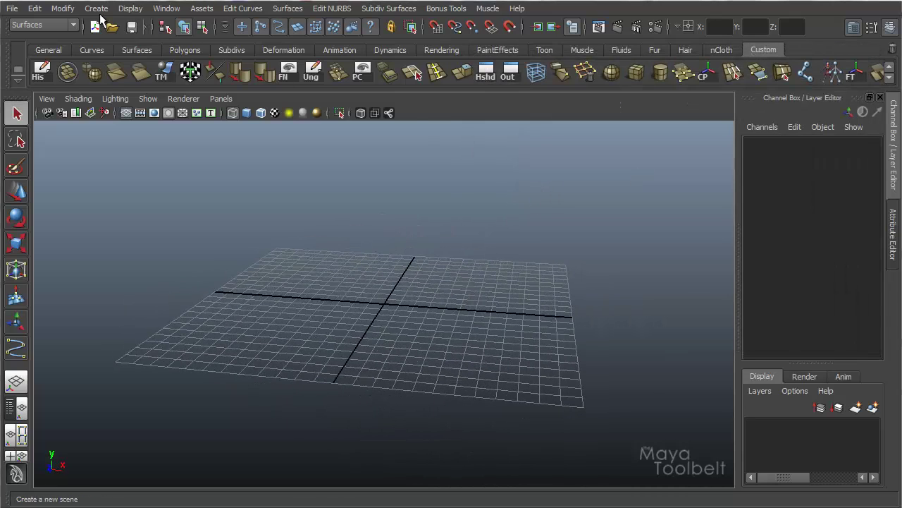
click(97, 8)
click(113, 118)
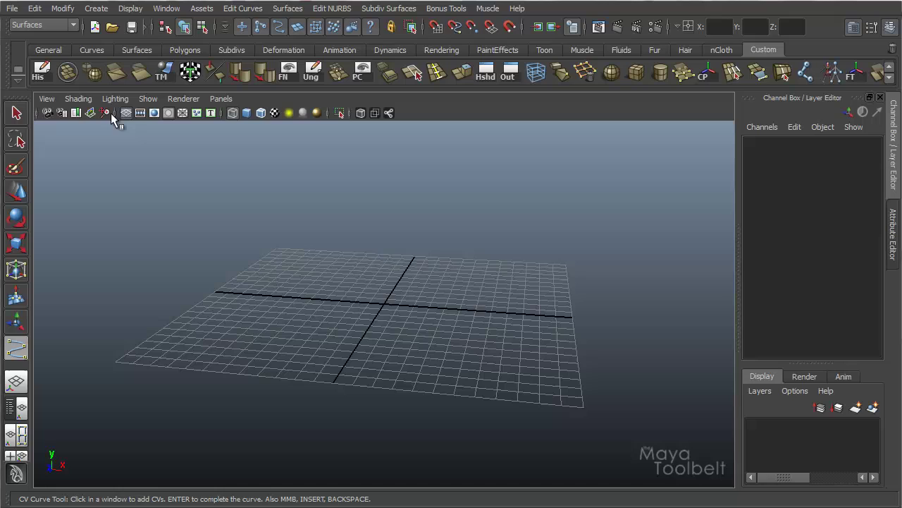
key(space)
key(space)
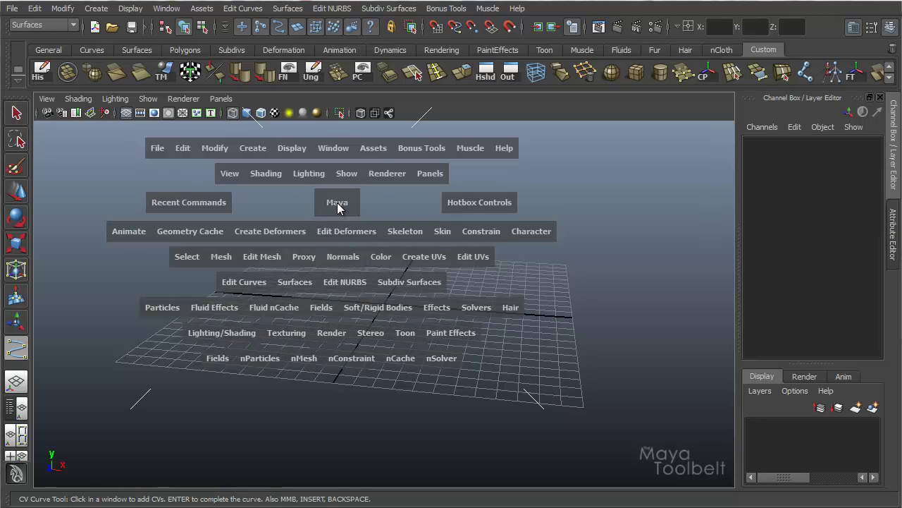
click(338, 207)
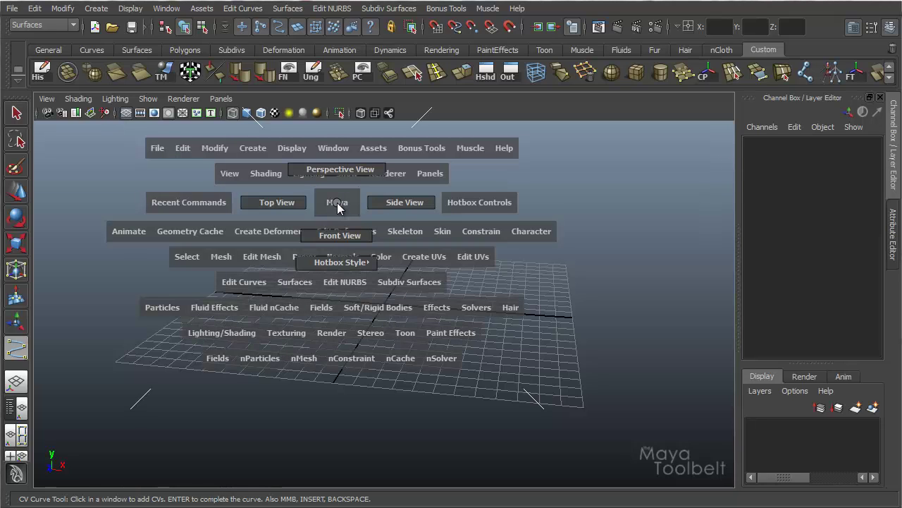
drag(338, 206, 336, 234)
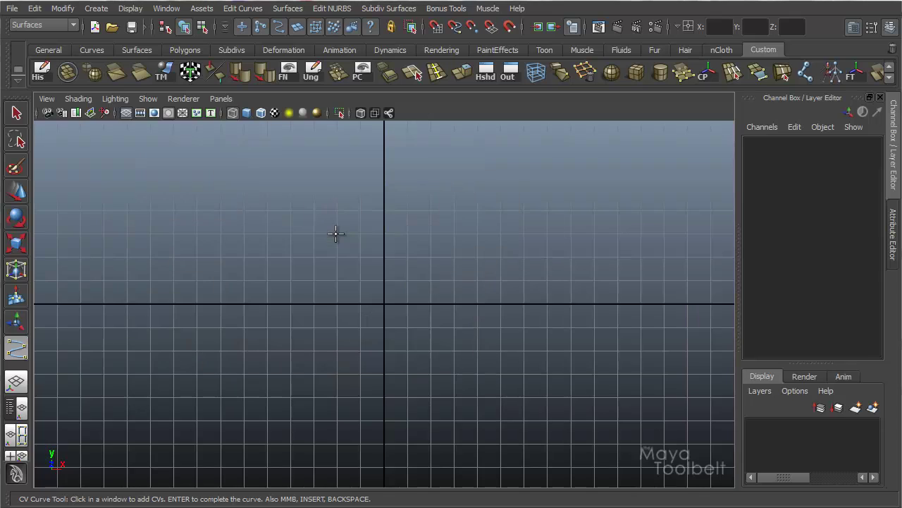
alt+right_drag(477, 283, 314, 327)
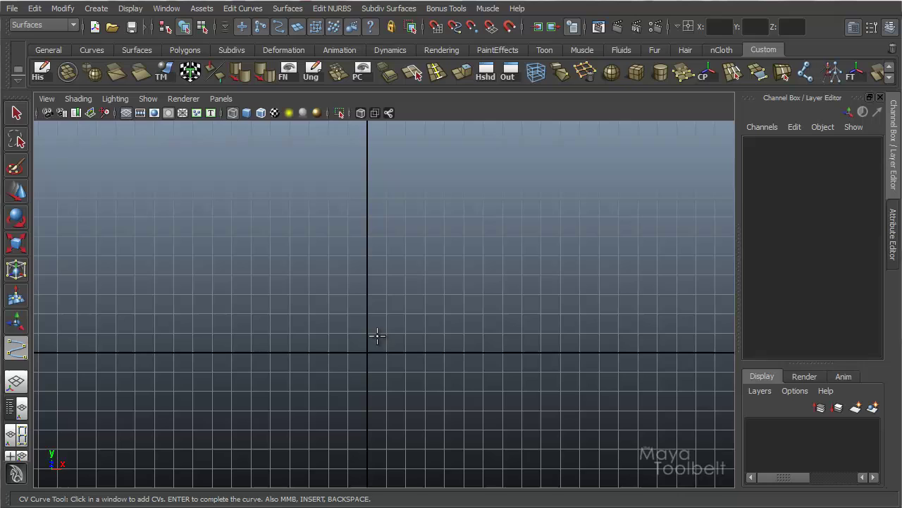
Step: Draw a 14-point S-shaped CV curve from below the ground line upward and finish it
click(347, 426)
click(267, 409)
click(303, 370)
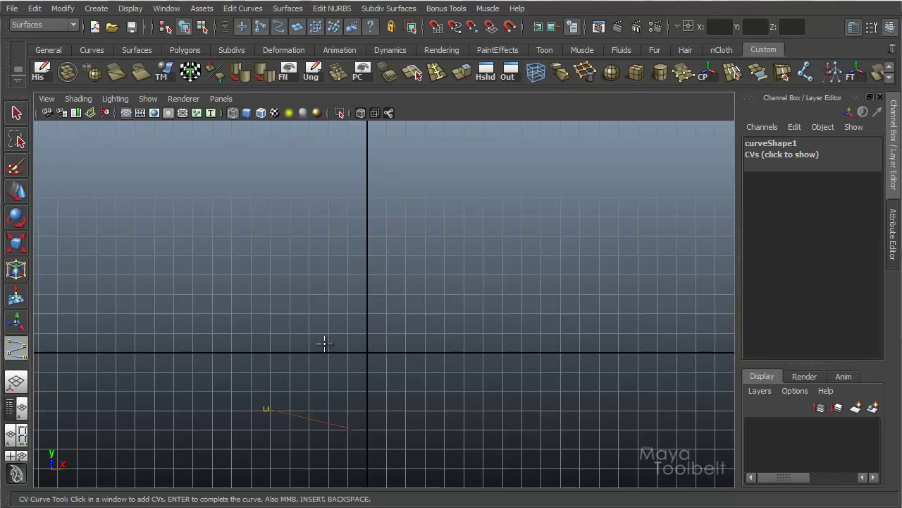
click(333, 323)
click(311, 297)
click(219, 293)
click(166, 273)
click(173, 243)
click(257, 214)
click(309, 200)
click(338, 182)
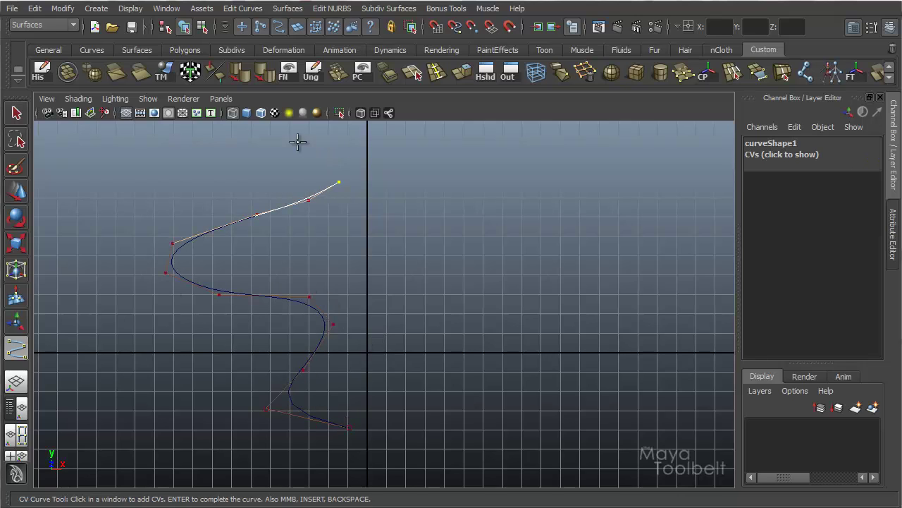
click(319, 149)
click(275, 143)
click(221, 142)
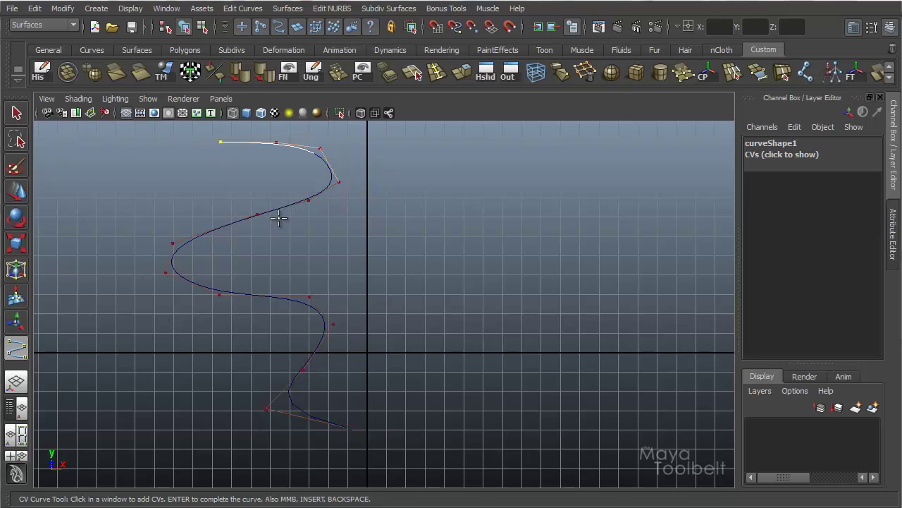
key(Return)
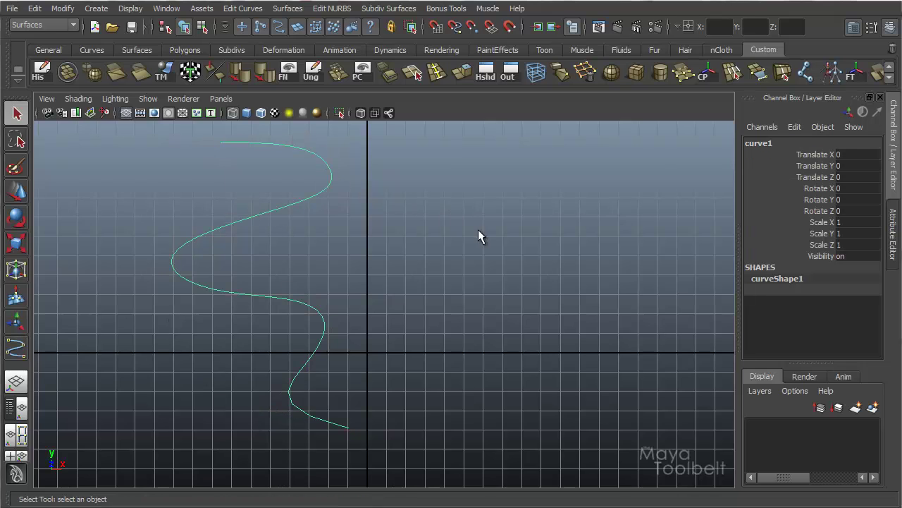
Step: Return to the perspective view and orbit around the S-curve
key(space)
drag(479, 232, 479, 201)
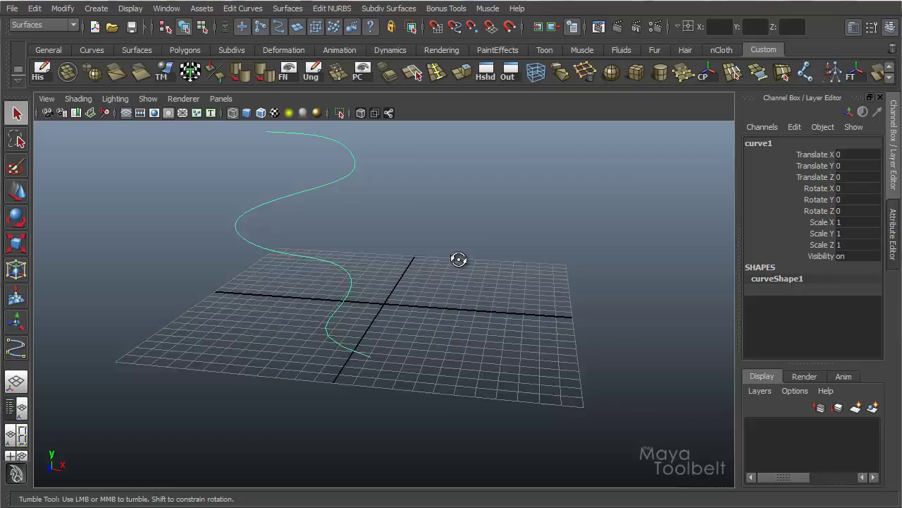
mouse_move(458, 259)
alt+mouse_down()
mouse_move(394, 351)
mouse_move(519, 289)
mouse_move(662, 246)
mouse_move(480, 251)
mouse_move(427, 244)
mouse_move(484, 247)
mouse_move(460, 277)
mouse_move(486, 258)
mouse_move(462, 261)
alt+mouse_up()
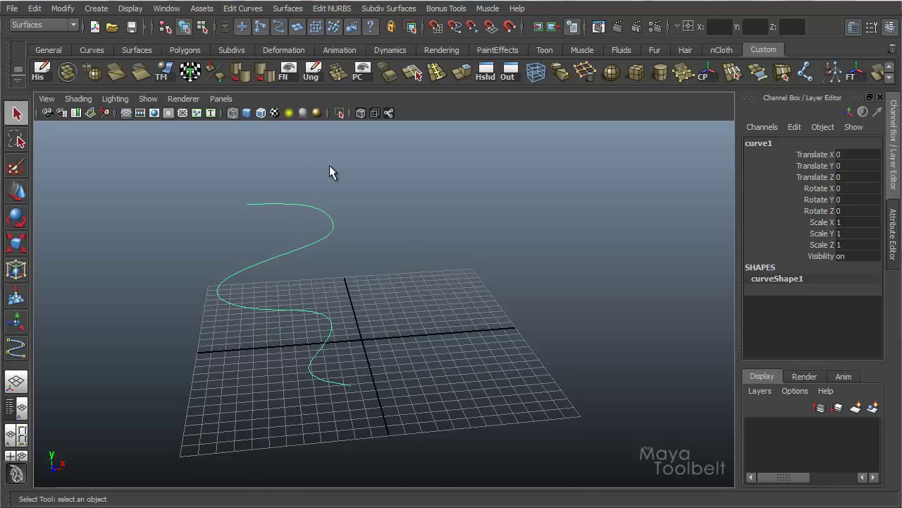
alt+drag(383, 186, 363, 166)
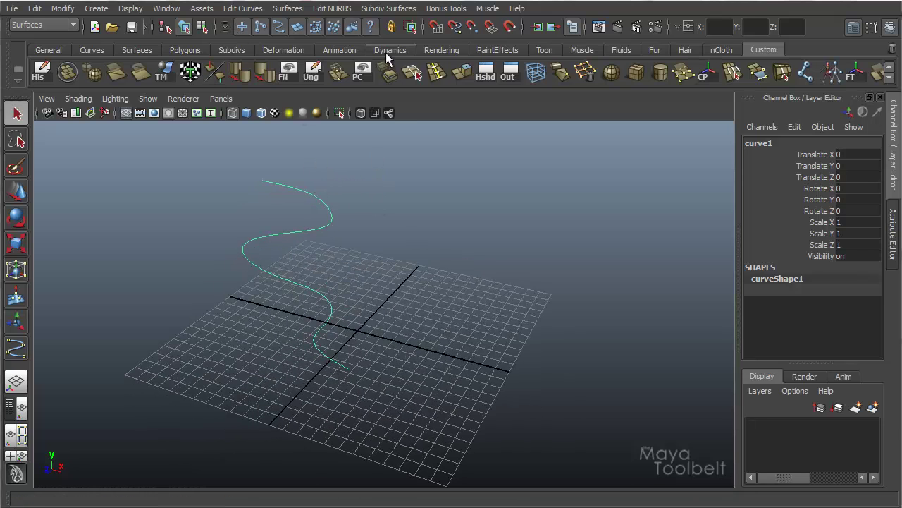
alt+drag(328, 242, 325, 232)
Step: Reset the revolve settings to defaults and revolve the curve into a NURBS surface
click(288, 8)
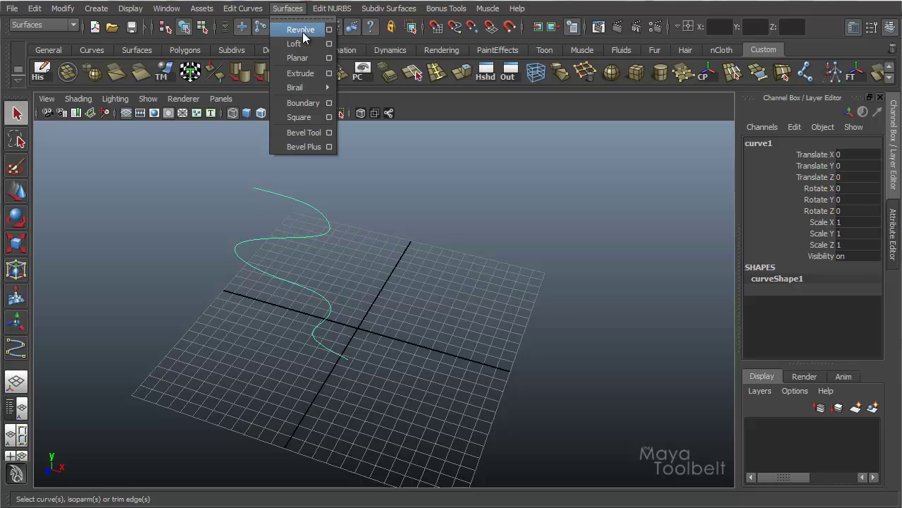
click(329, 30)
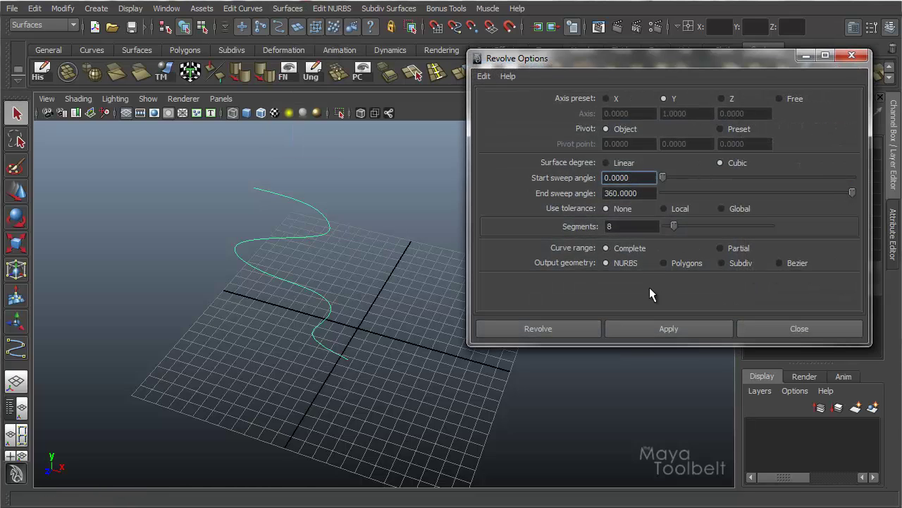
click(482, 76)
click(497, 99)
click(656, 329)
Step: Turn on smooth shading and inspect the revolved surface from the side and from above
mouse_move(409, 345)
alt+mouse_down()
mouse_move(313, 339)
mouse_move(317, 329)
mouse_move(339, 338)
mouse_move(296, 373)
mouse_move(312, 459)
mouse_move(357, 321)
mouse_move(402, 261)
mouse_move(348, 299)
mouse_move(361, 298)
alt+mouse_up()
key(5)
alt+middle_drag(360, 299, 299, 300)
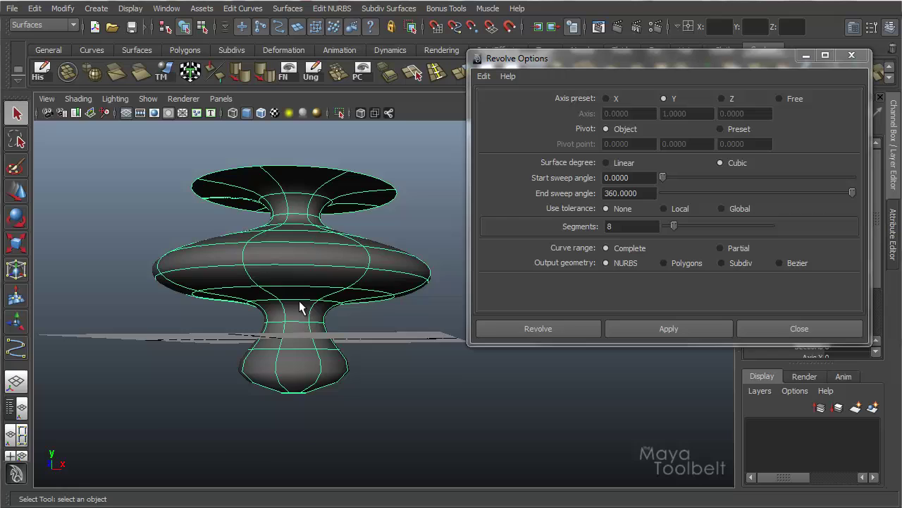
alt+drag(299, 301, 336, 337)
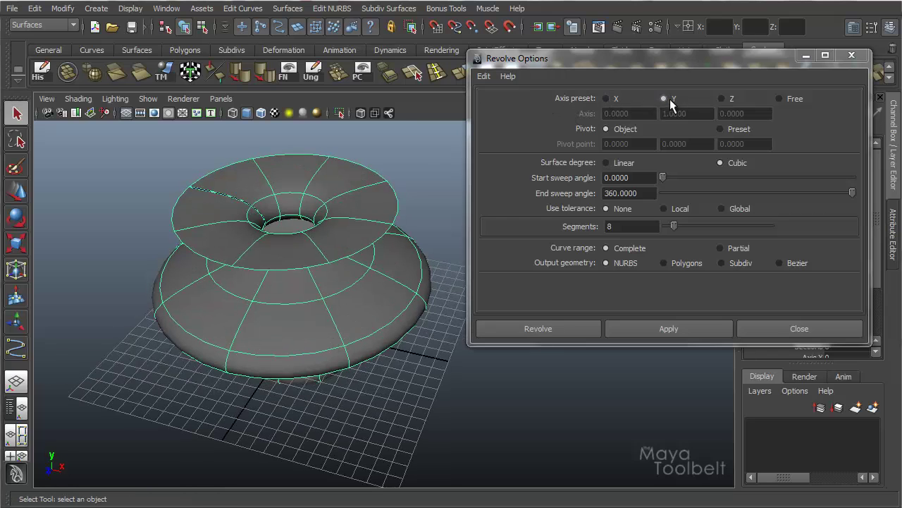
alt+drag(359, 236, 338, 343)
alt+middle_drag(339, 342, 410, 299)
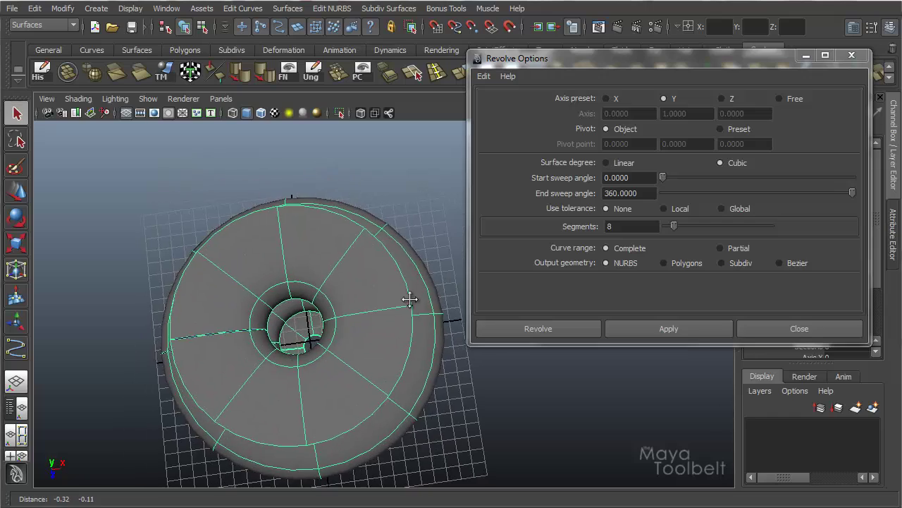
alt+drag(409, 299, 268, 203)
mouse_move(222, 279)
alt+mouse_down()
mouse_move(285, 300)
mouse_move(230, 278)
alt+mouse_up()
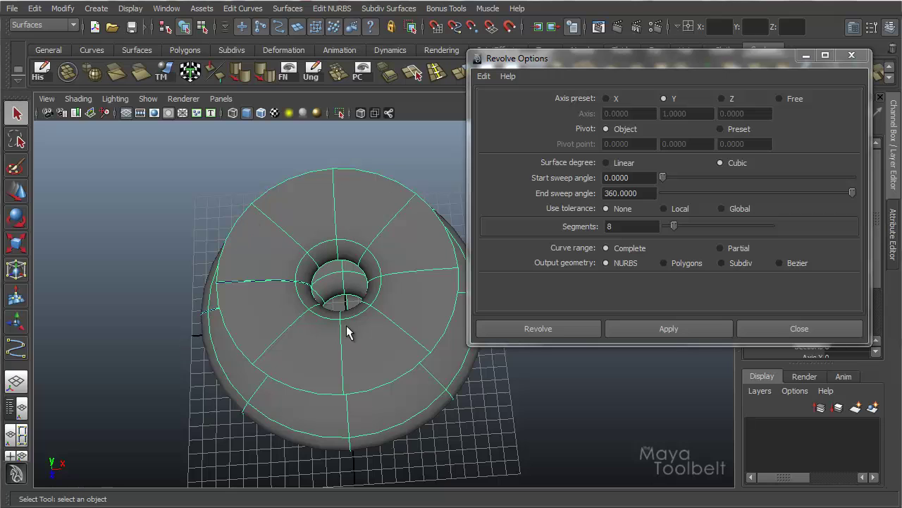
alt+drag(346, 325, 354, 264)
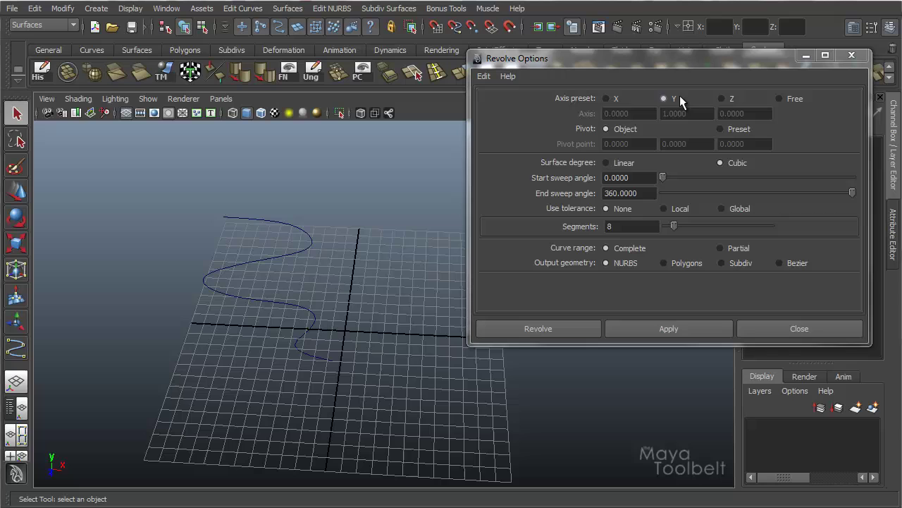
Step: Orbit around the profile curve and set the revolve axis to X
alt+drag(347, 259, 376, 218)
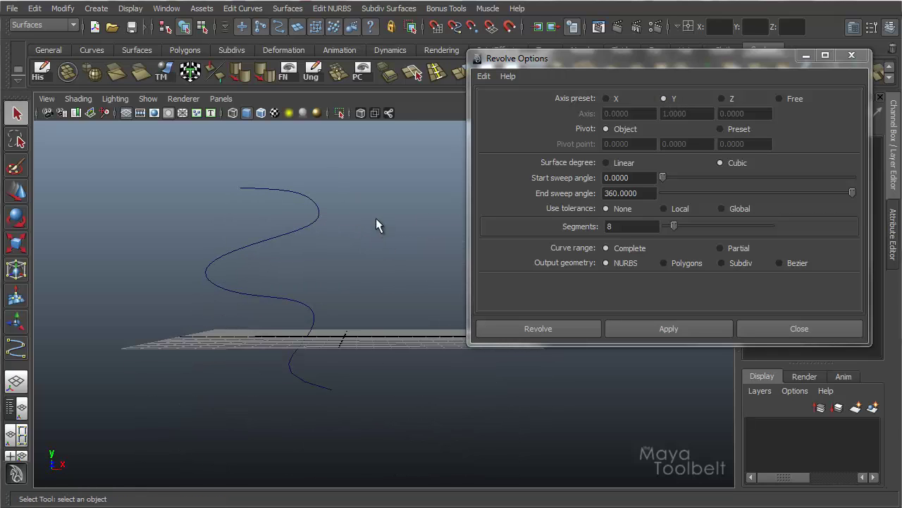
alt+drag(343, 247, 312, 233)
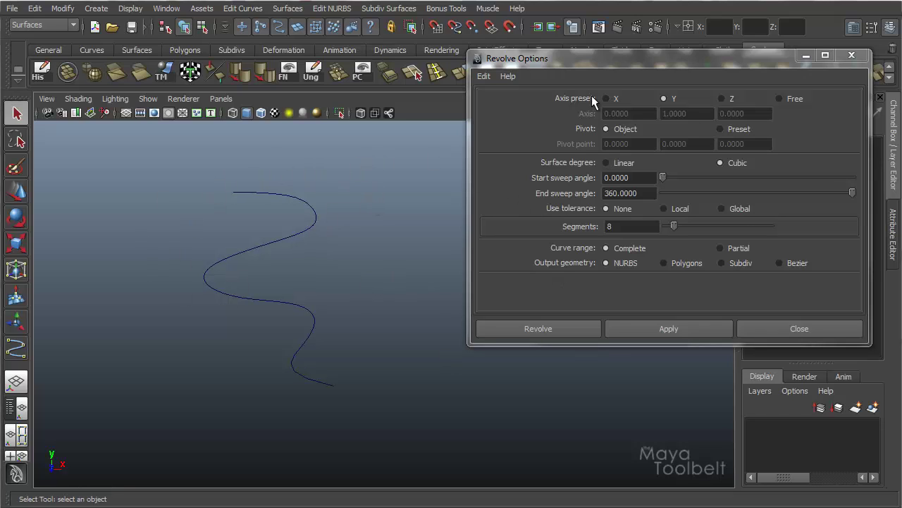
alt+drag(312, 292, 432, 444)
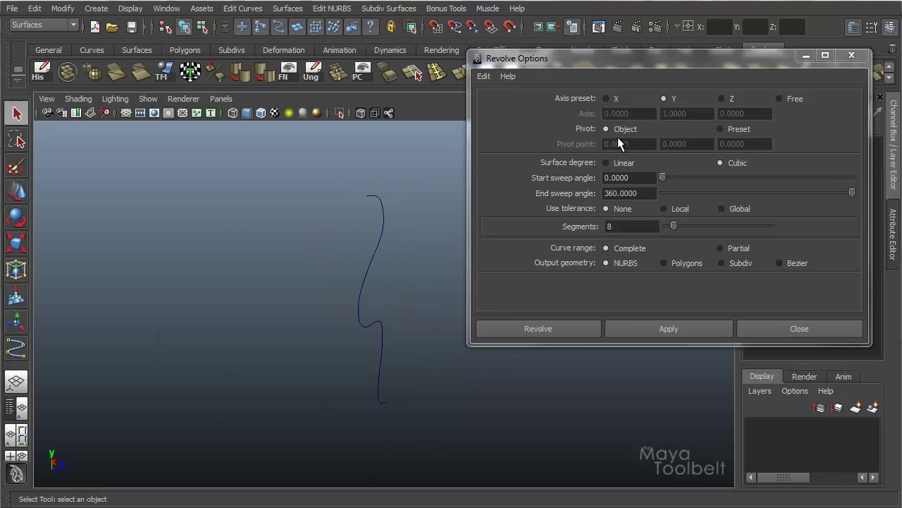
click(606, 100)
alt+drag(422, 245, 634, 335)
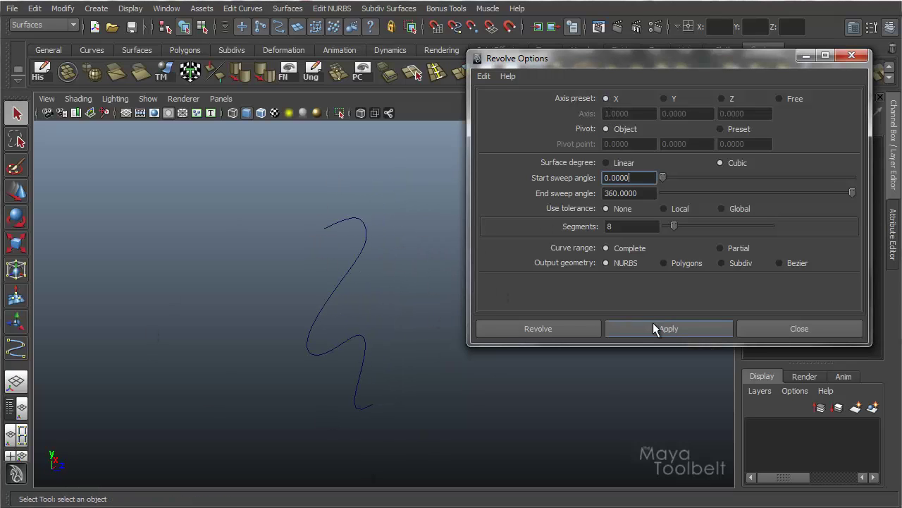
Step: Revolve the selected curve about X, inspect the surface, then remove it
click(321, 299)
click(693, 334)
alt+drag(373, 376, 364, 334)
key(Delete)
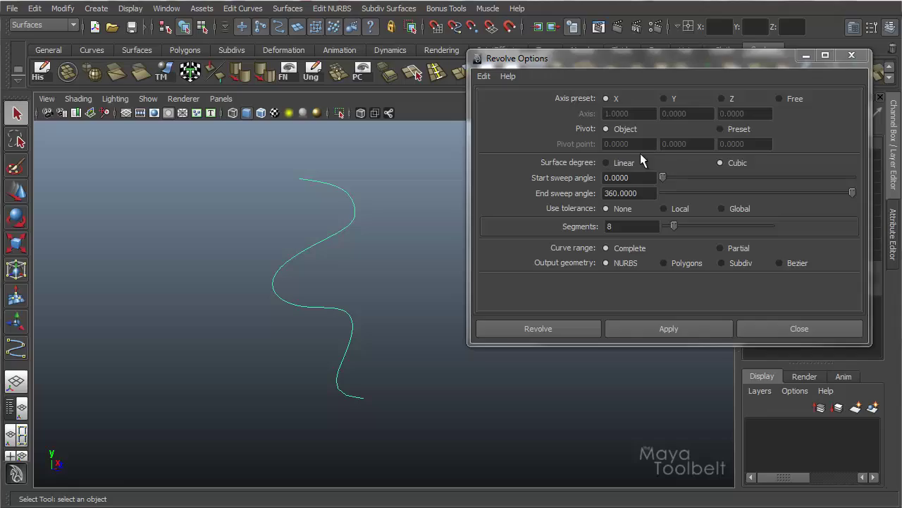
Step: Set the revolve axis to Z, revolve the curve, and orbit to inspect the result
click(721, 100)
click(672, 329)
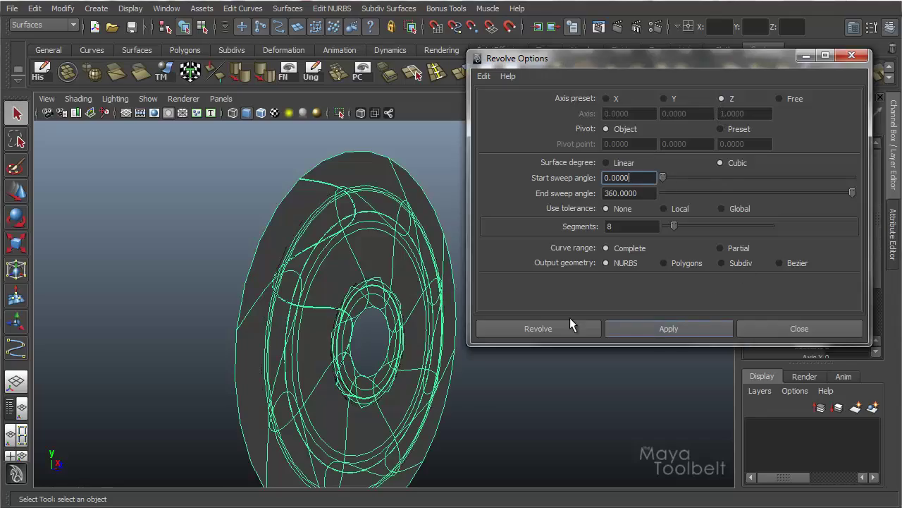
alt+drag(349, 321, 318, 335)
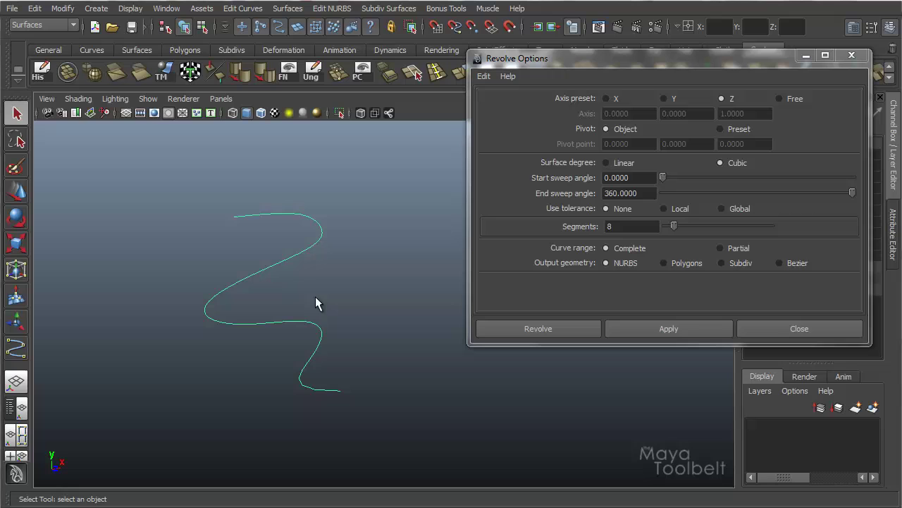
Step: Tilt the curve with the Rotate tool, revolve it about Z again, inspect, then undo
key(e)
drag(356, 271, 407, 356)
click(674, 329)
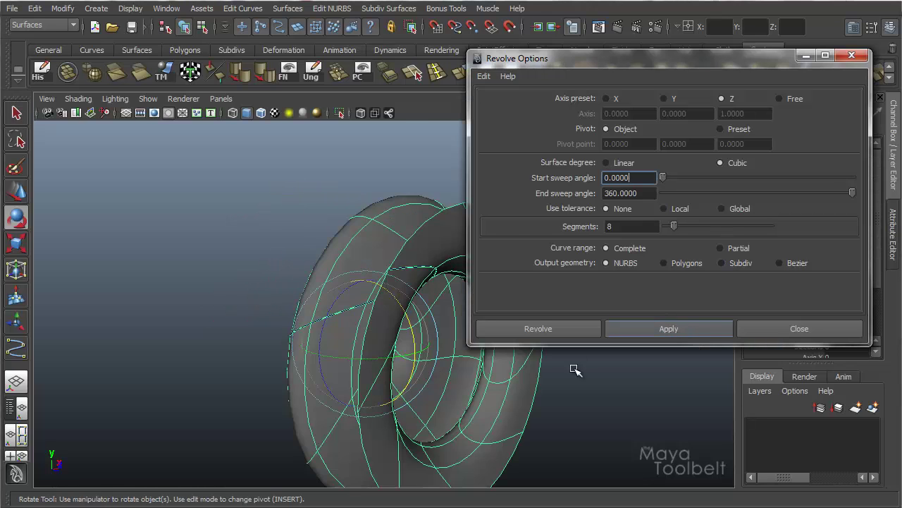
alt+drag(577, 371, 600, 183)
alt+drag(520, 182, 365, 369)
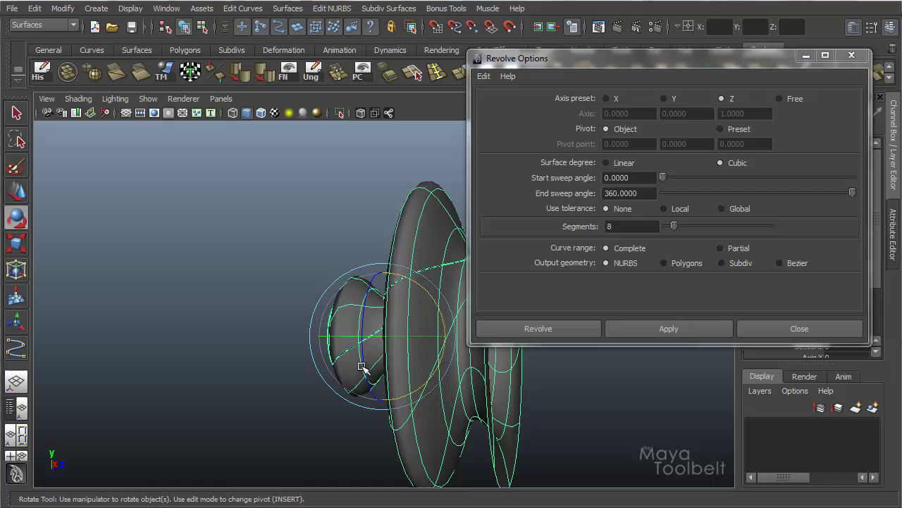
alt+drag(352, 310, 318, 332)
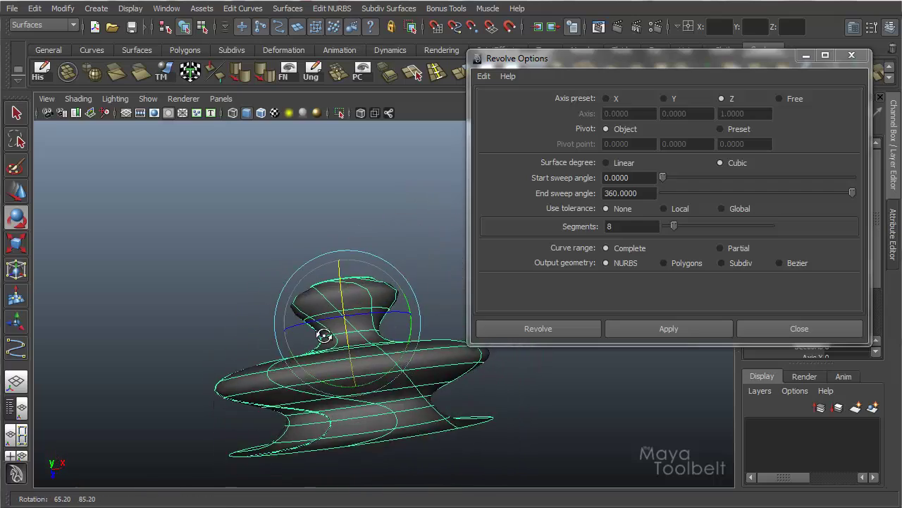
key(ctrl+z)
alt+drag(353, 272, 331, 289)
alt+drag(225, 169, 261, 201)
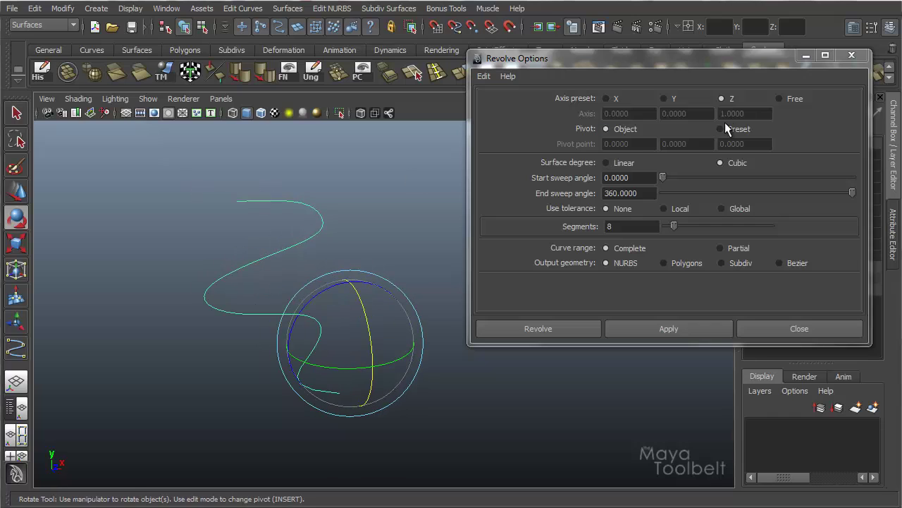
Step: Set the revolve axis preset to Free, after briefly trying Y, and click into the Axis fields
click(778, 98)
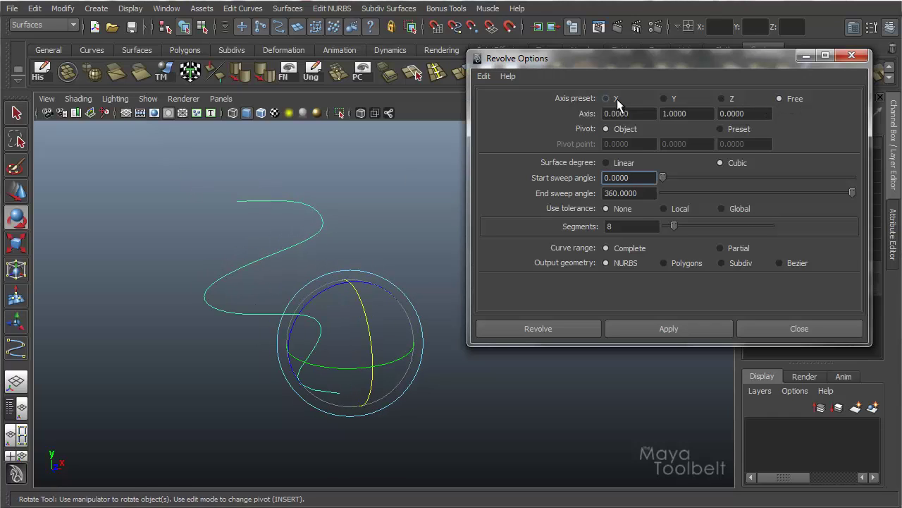
click(631, 113)
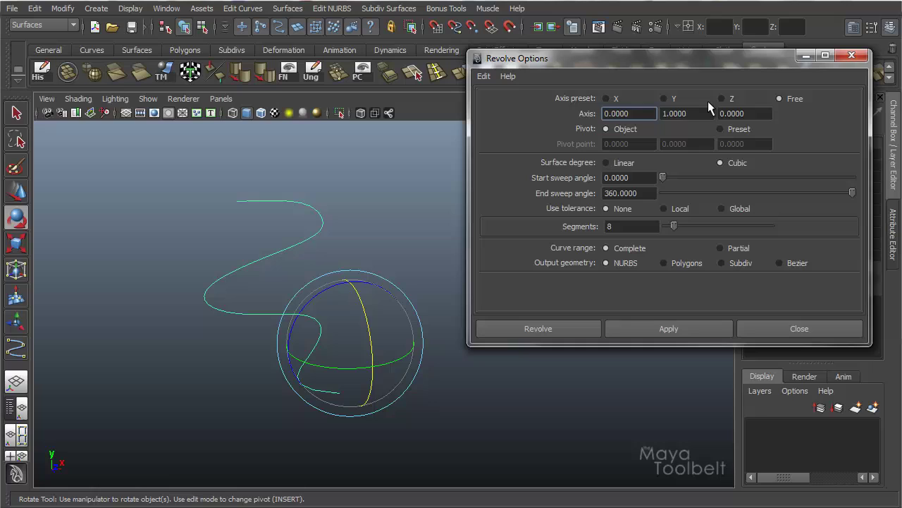
click(663, 99)
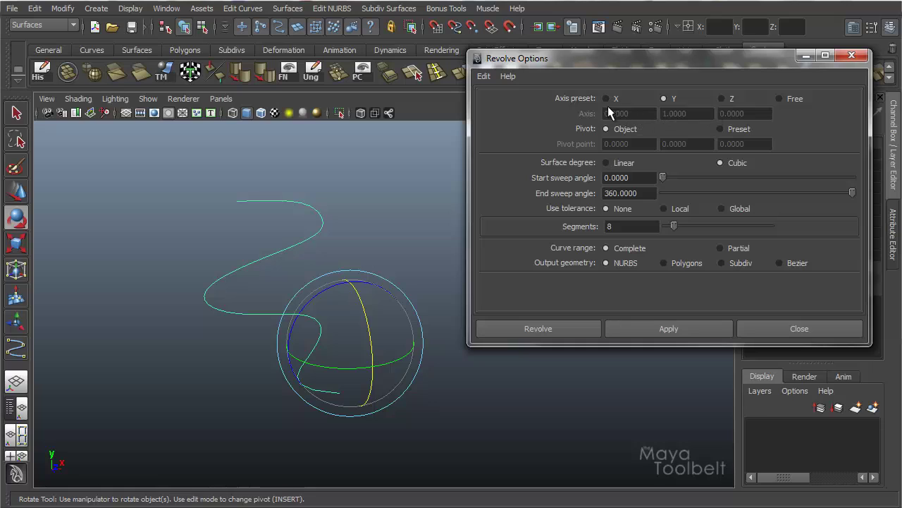
click(779, 99)
click(697, 113)
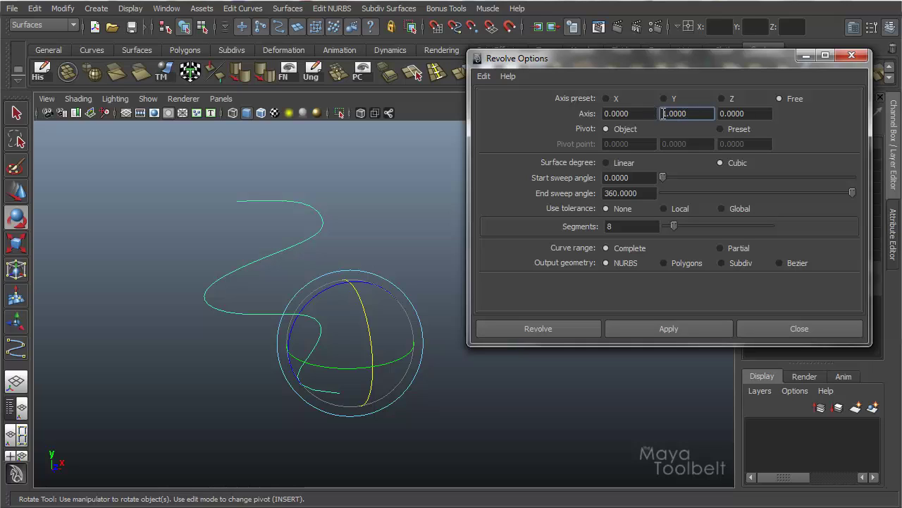
Step: Enter a custom revolve axis vector of 4, 2, 5
double_click(649, 113)
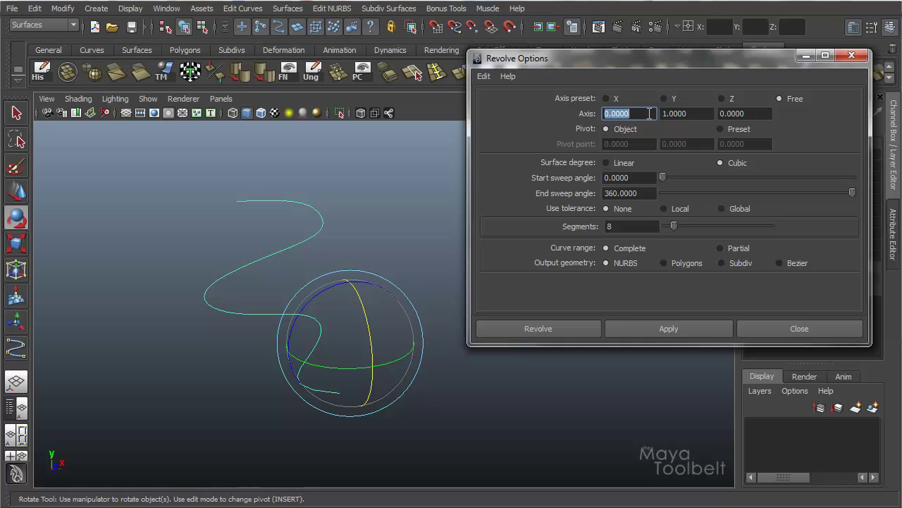
text(4)
key(Tab)
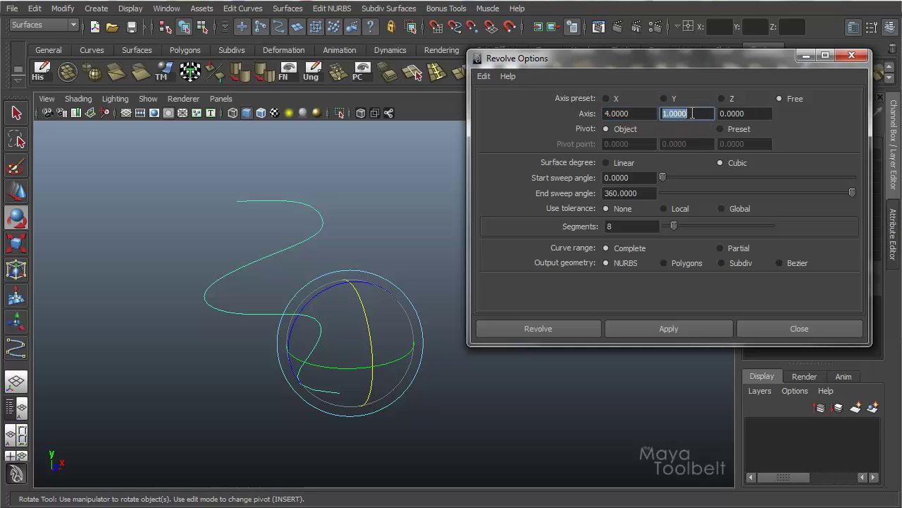
text(2)
key(Tab)
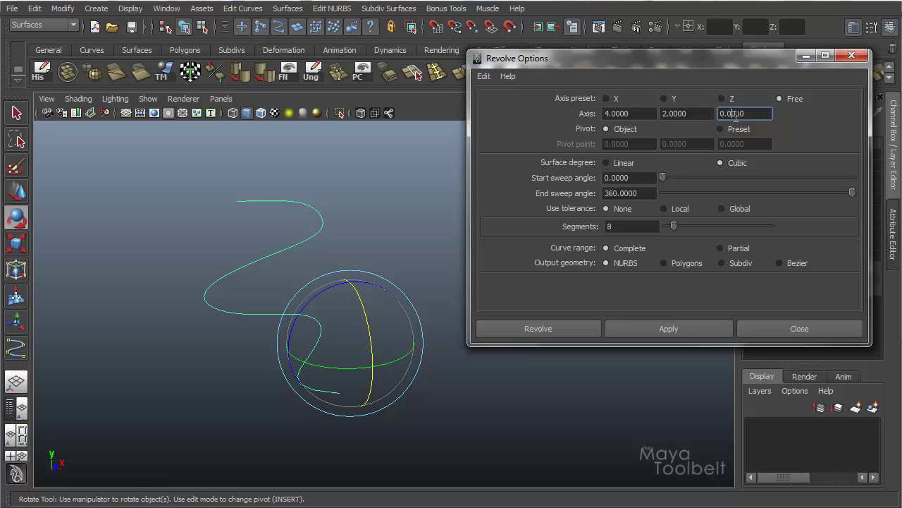
text(5)
key(Return)
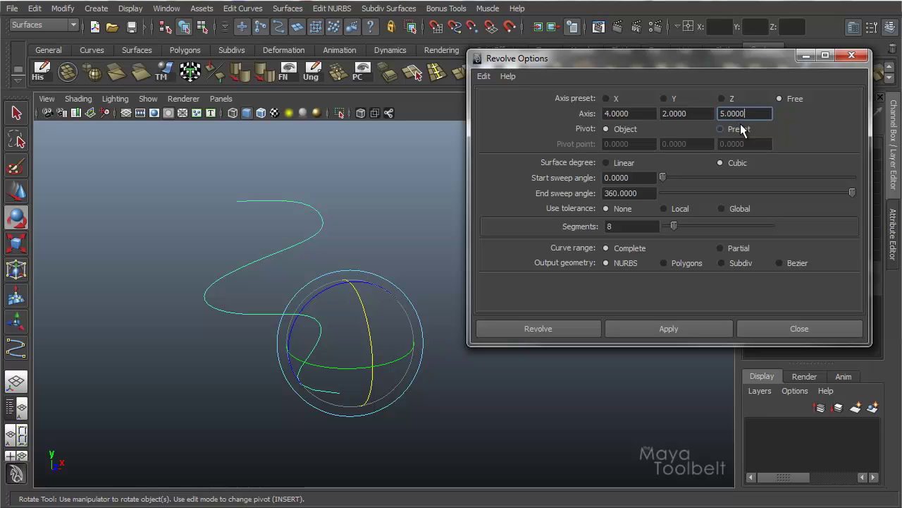
Step: Revolve around the custom axis, undo the surface, and rotate the profile curve
click(654, 328)
drag(465, 302, 402, 296)
key(ctrl+z)
key(ctrl+z)
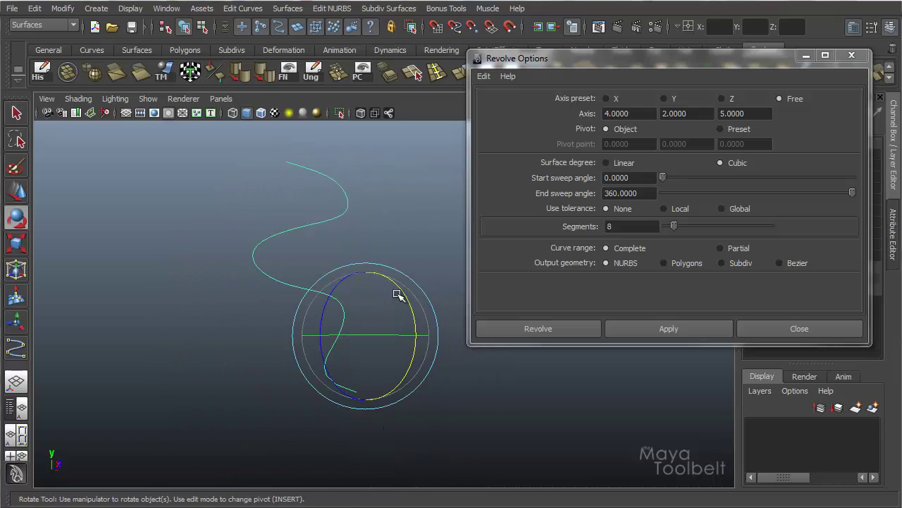
drag(279, 251, 303, 240)
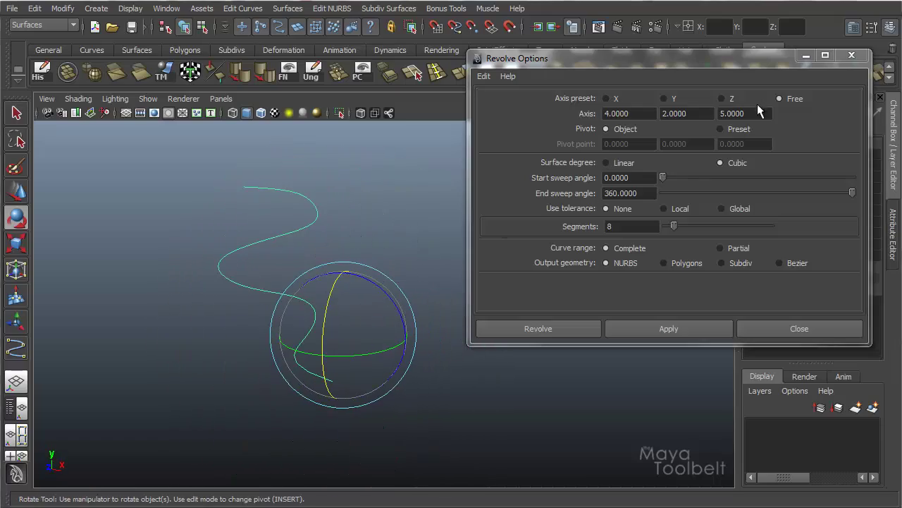
Step: Set the axis back to Y, revolve the curve, inspect, remove the surface, and pan the view
click(663, 99)
alt+drag(387, 288, 423, 240)
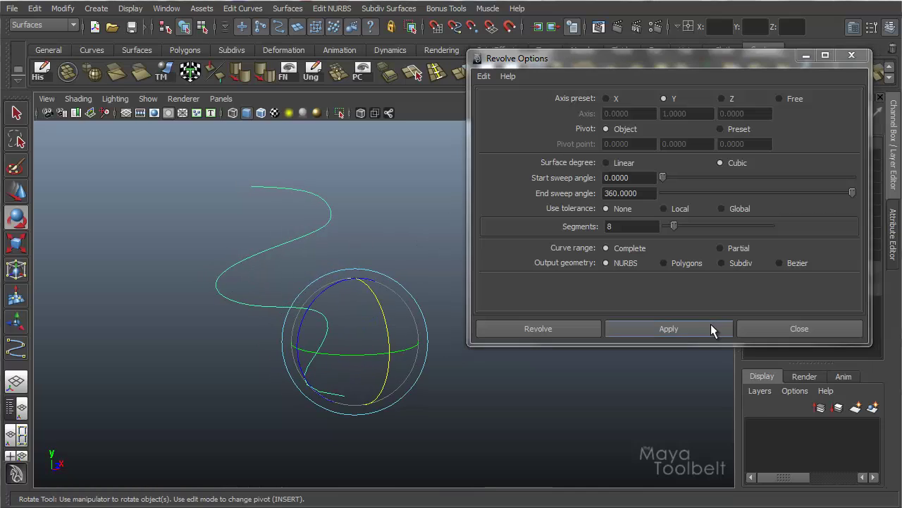
click(655, 328)
mouse_move(366, 296)
alt+mouse_down()
mouse_move(332, 302)
mouse_move(377, 301)
alt+mouse_up()
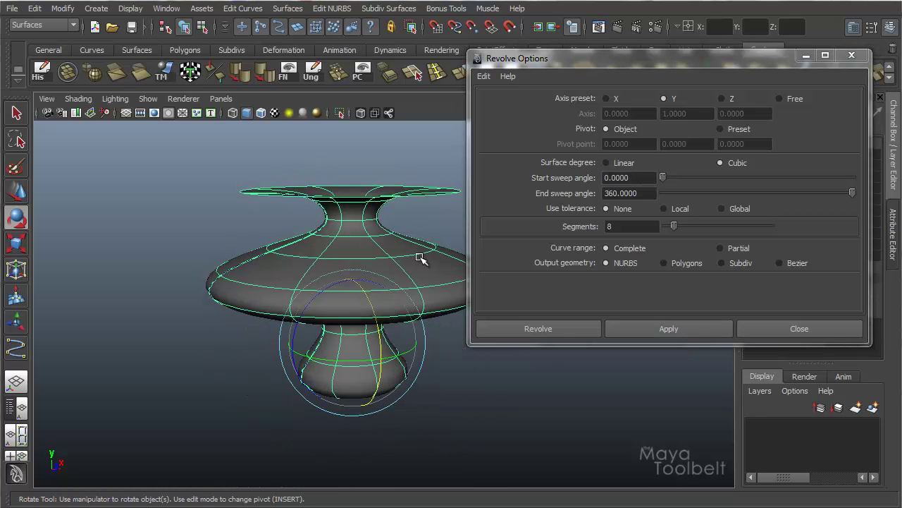
key(Delete)
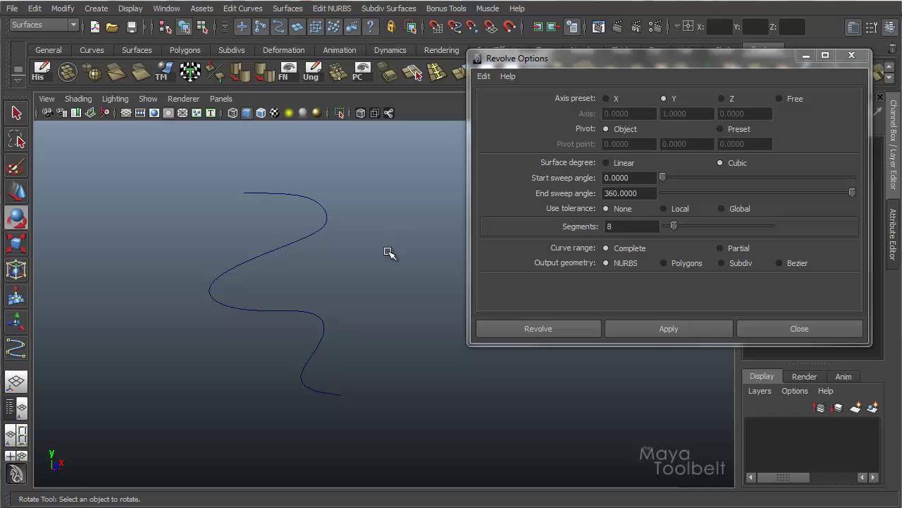
alt+middle_drag(389, 254, 233, 256)
alt+middle_drag(289, 247, 332, 245)
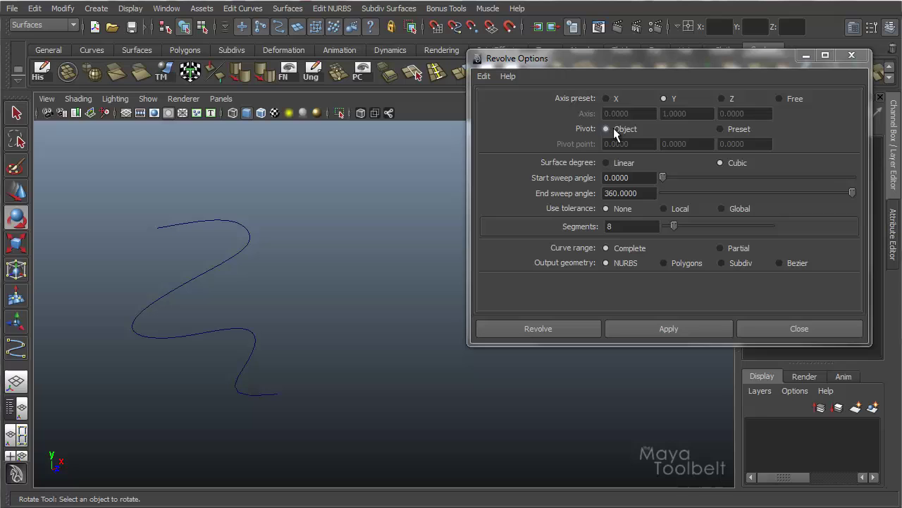
Step: Select the S-curve, turn on the ground grid, and orbit to view the curve over it
click(218, 257)
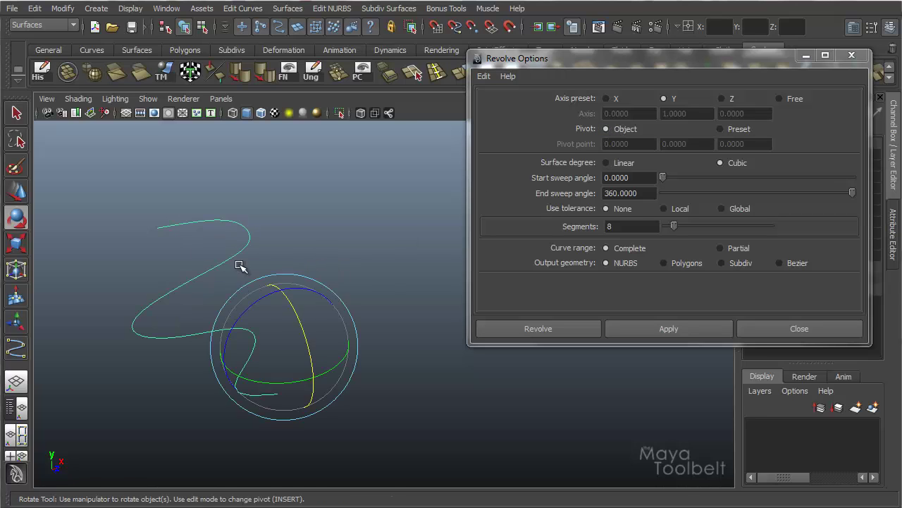
key(w)
alt+drag(237, 266, 310, 274)
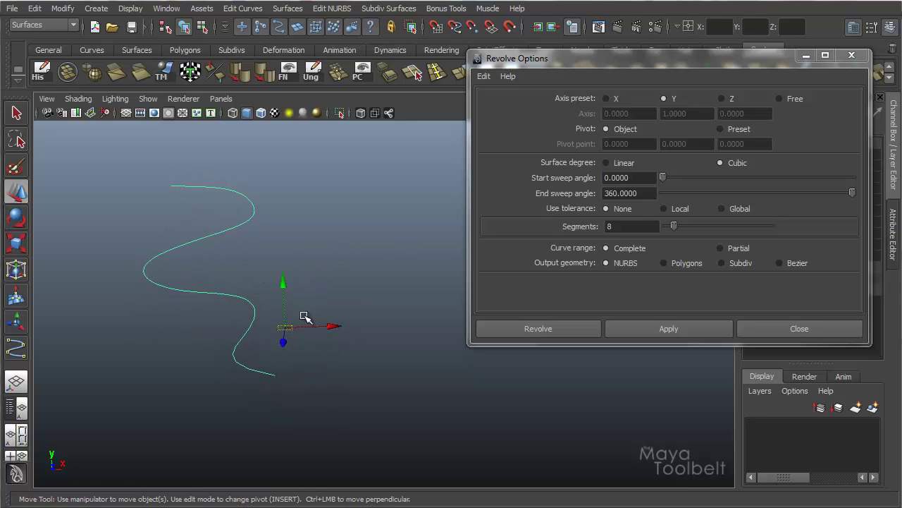
alt+drag(311, 362, 288, 347)
click(126, 114)
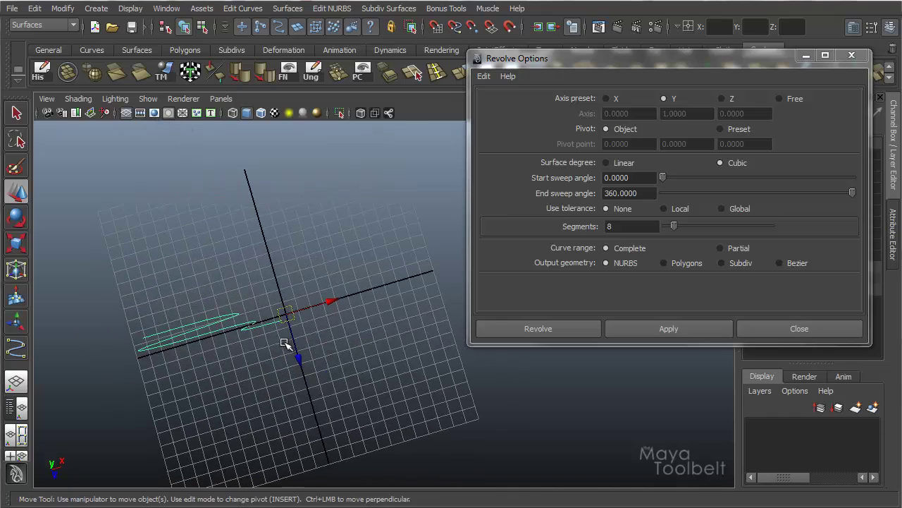
alt+drag(289, 312, 260, 225)
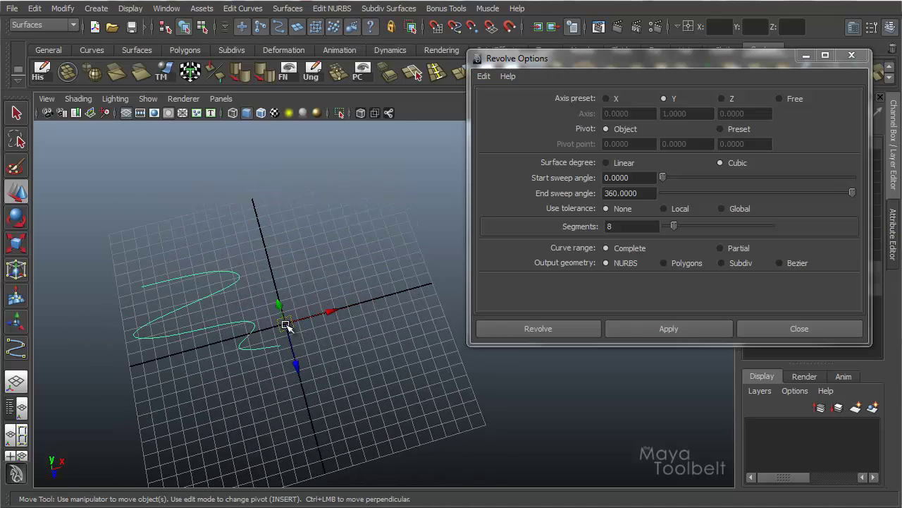
alt+drag(323, 339, 438, 260)
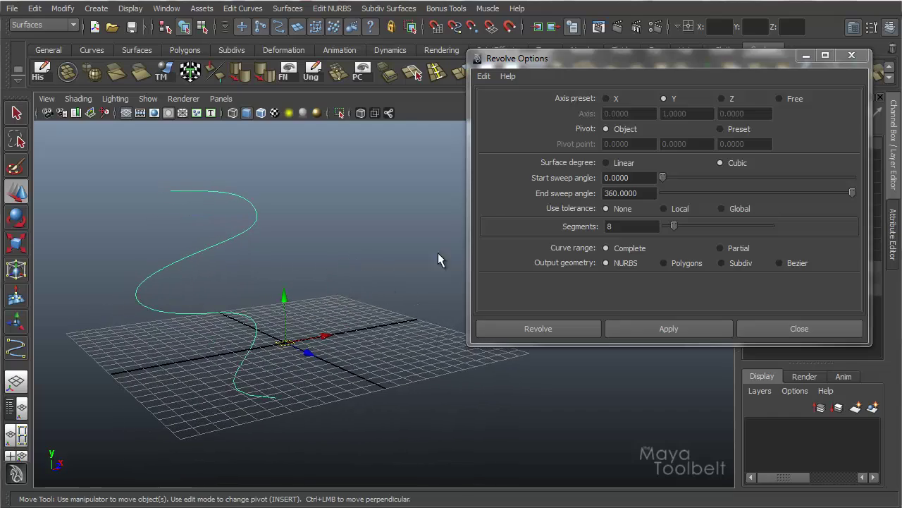
alt+drag(268, 283, 215, 328)
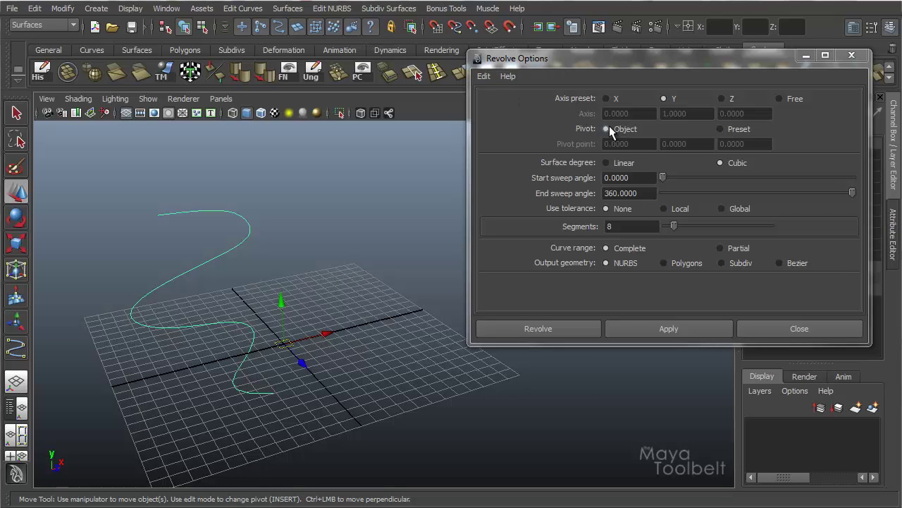
alt+drag(315, 315, 369, 276)
Step: Revolve the curve with current settings, undo it, then reselect the curve in Perspective
click(666, 329)
key(space)
scroll(363, 261, up, 3)
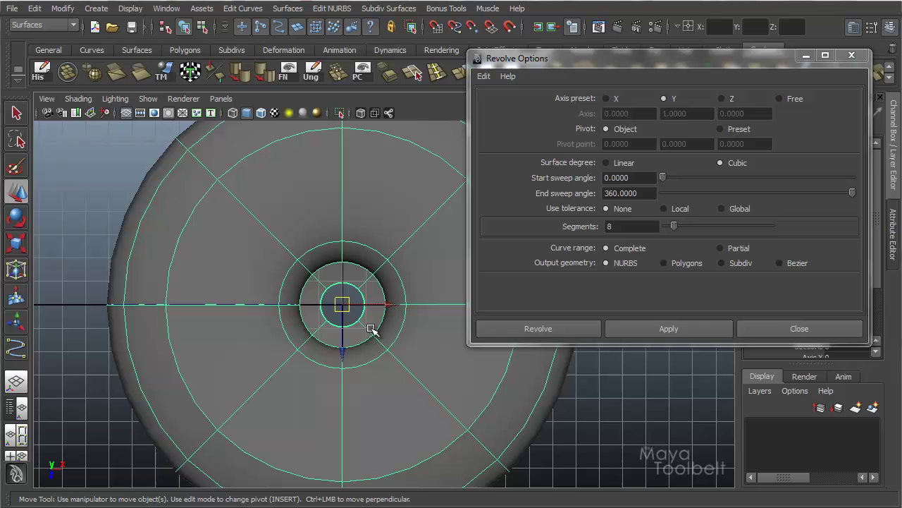
key(Delete)
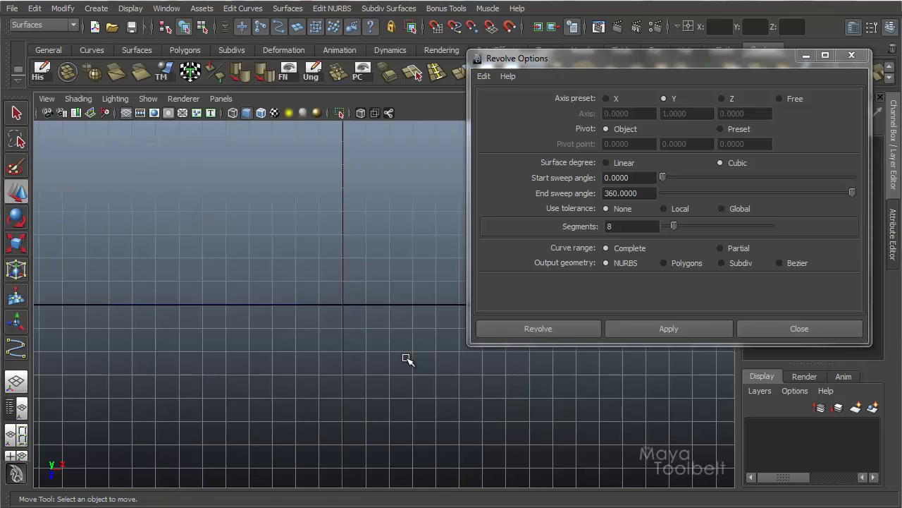
key(space)
drag(427, 382, 431, 359)
click(197, 257)
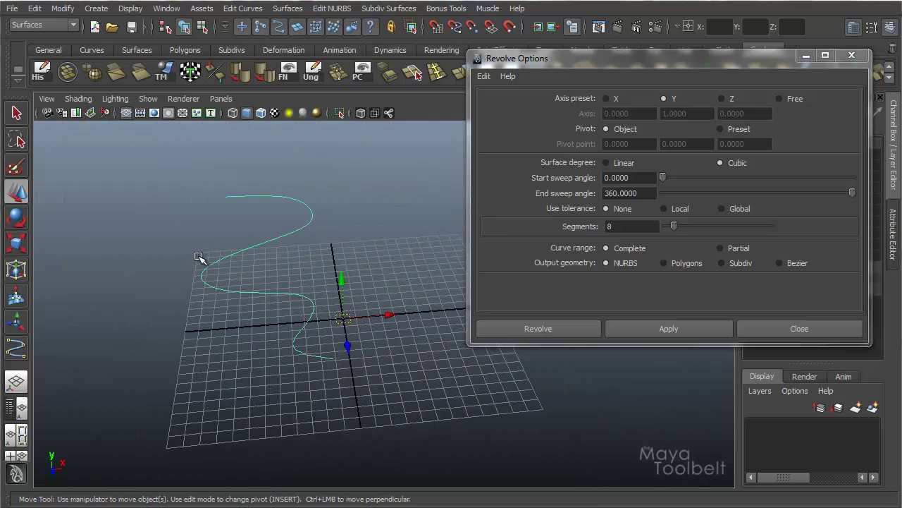
alt+drag(387, 273, 386, 252)
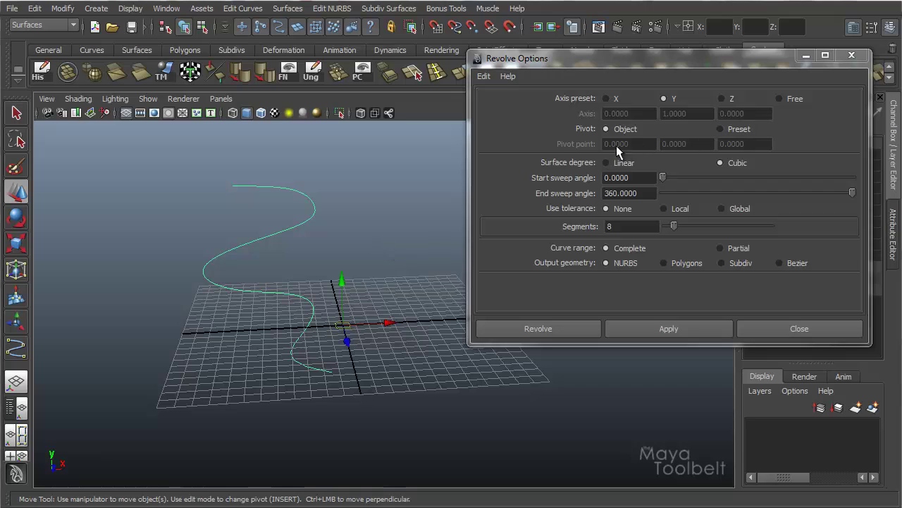
Step: Set the revolve Pivot to Preset with pivot point X at 10
click(720, 129)
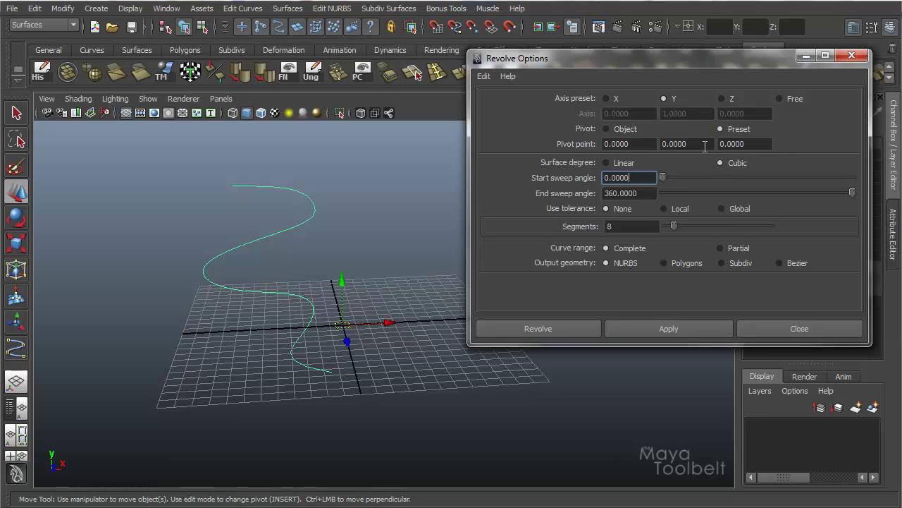
alt+drag(354, 337, 363, 331)
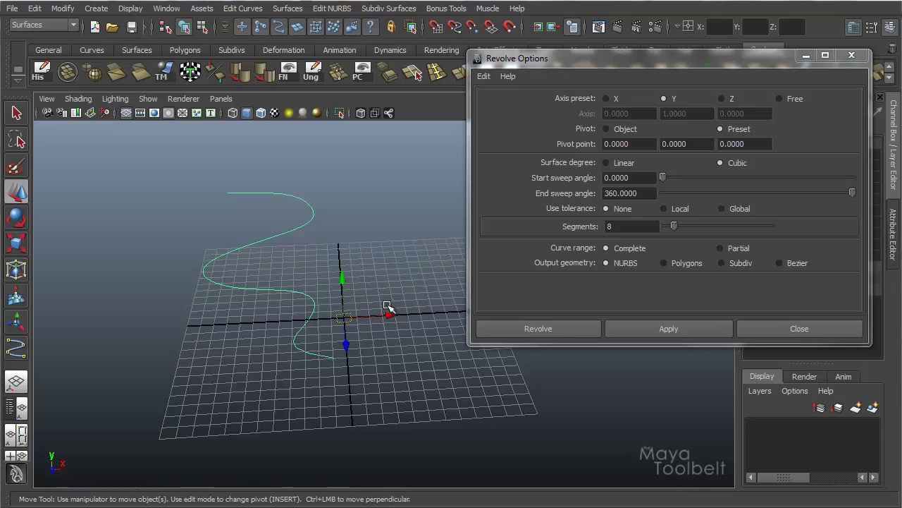
alt+middle_drag(420, 314, 360, 301)
click(637, 146)
text(10)
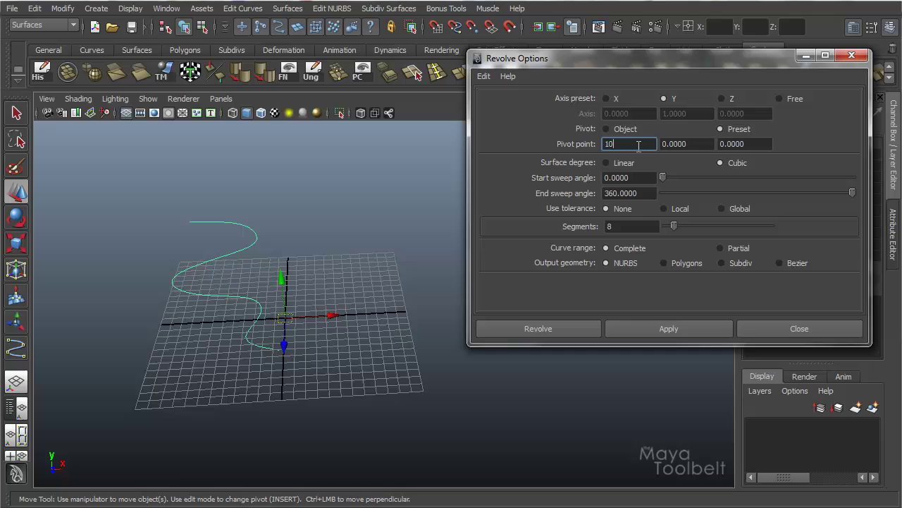
key(Return)
Step: Revolve the S-curve around the preset pivot, inspect the wide torus, then undo it
click(668, 328)
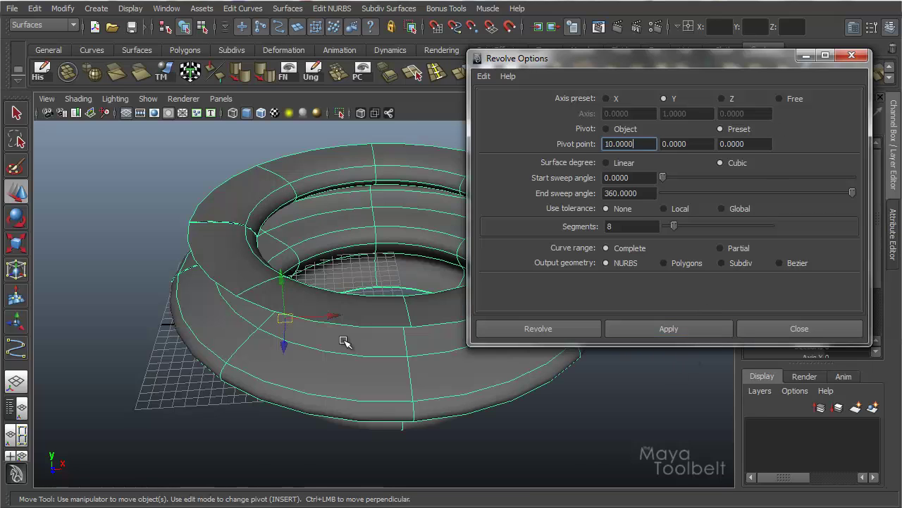
alt+right_drag(347, 343, 326, 386)
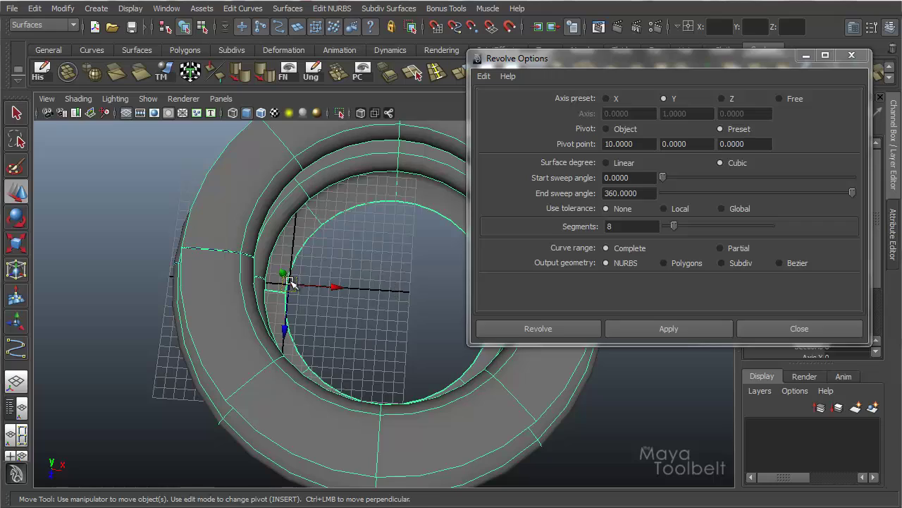
alt+middle_drag(346, 317, 275, 339)
alt+drag(275, 338, 370, 247)
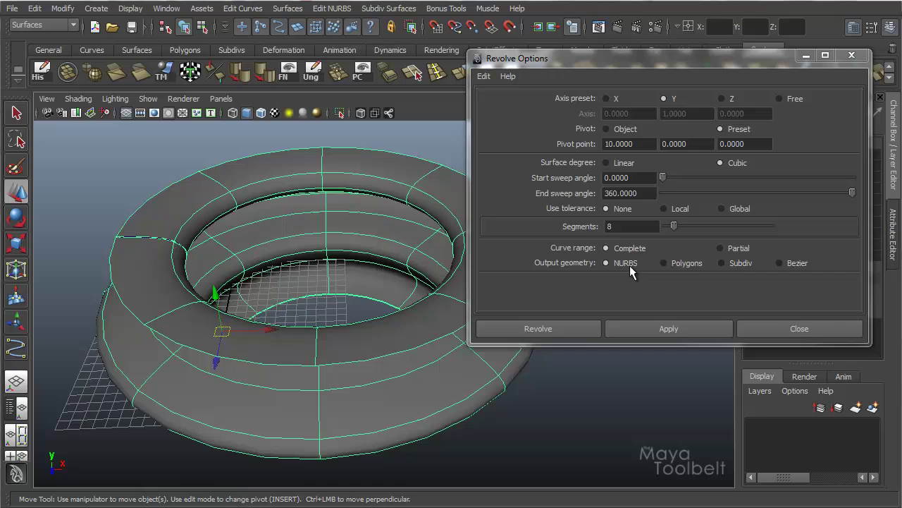
key(ctrl+z)
Step: Move the S-curve's own pivot about 10 units along X
alt+middle_drag(330, 335, 318, 317)
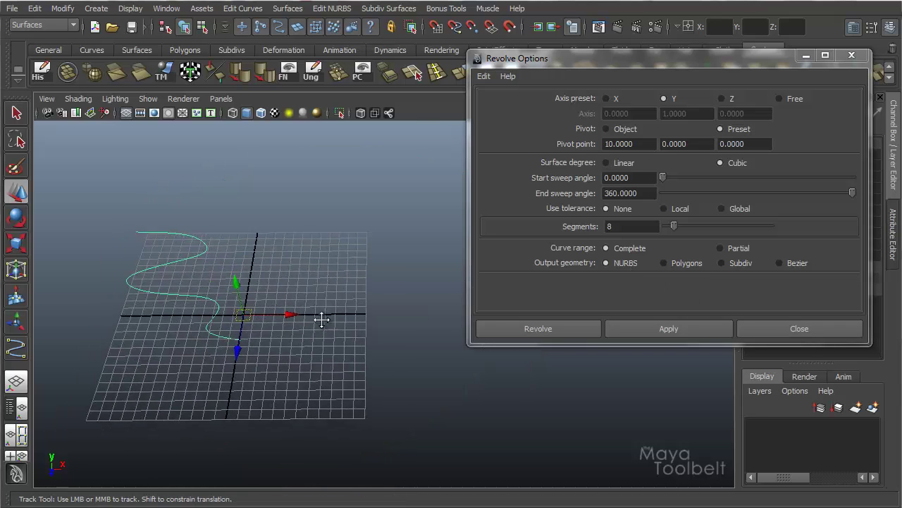
alt+drag(318, 316, 328, 316)
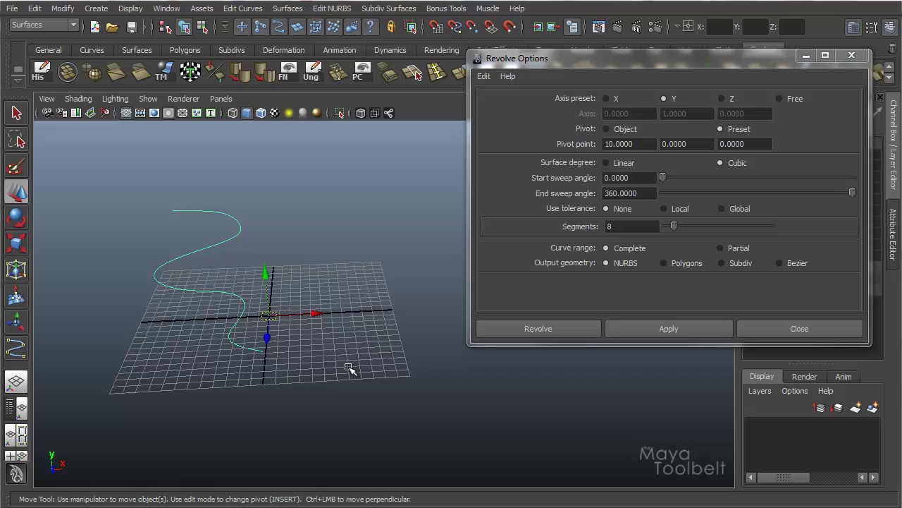
key(Insert)
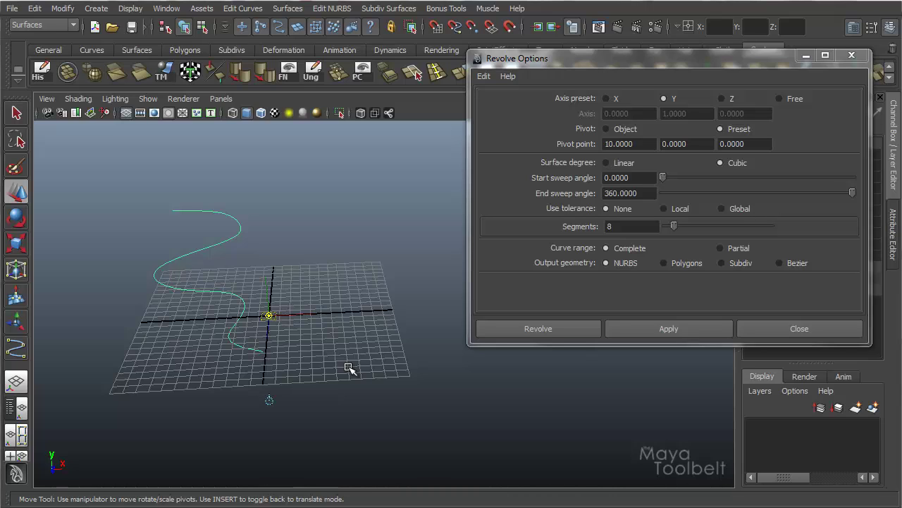
key(Insert)
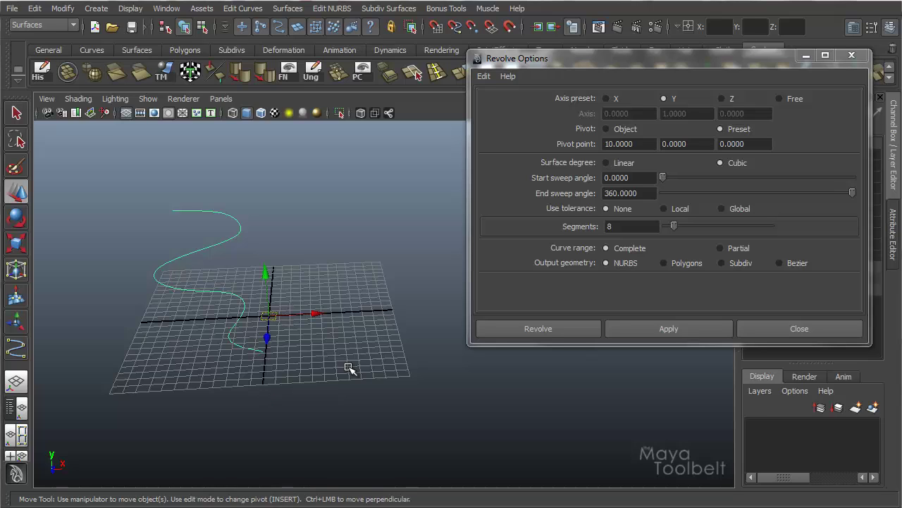
key(Insert)
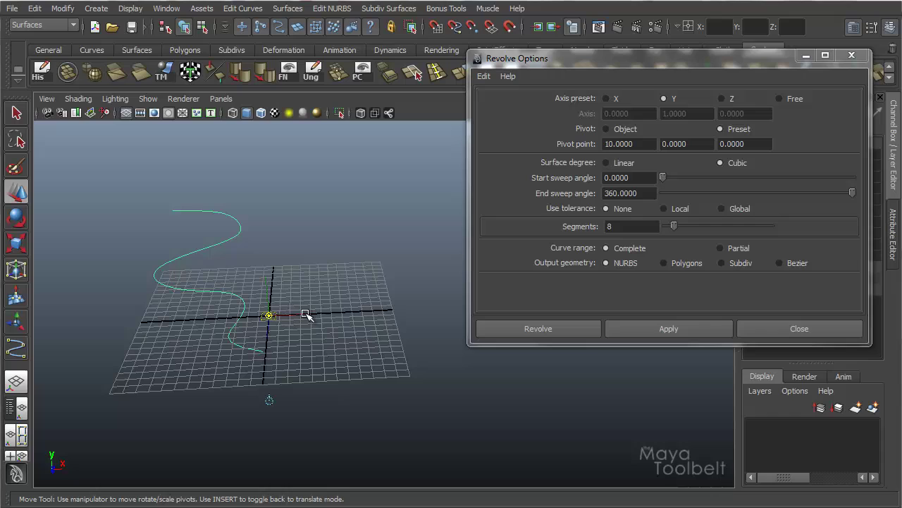
drag(305, 314, 407, 331)
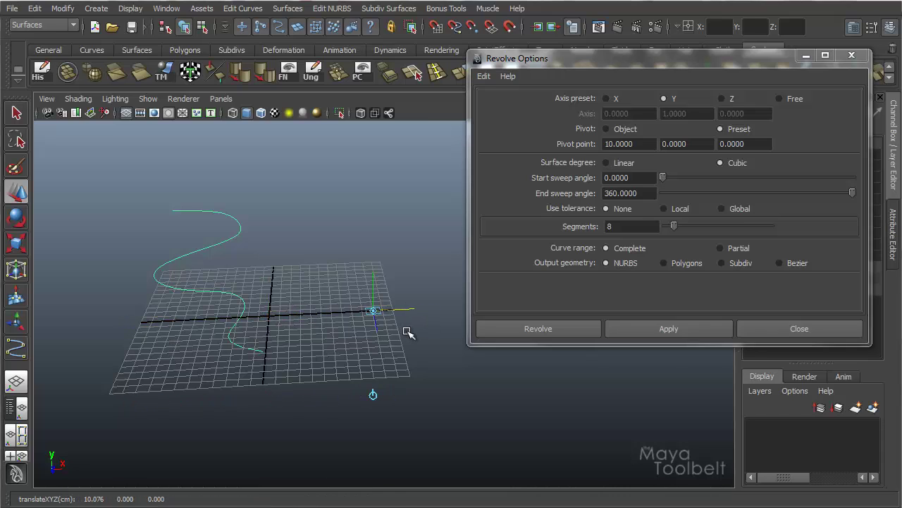
key(Insert)
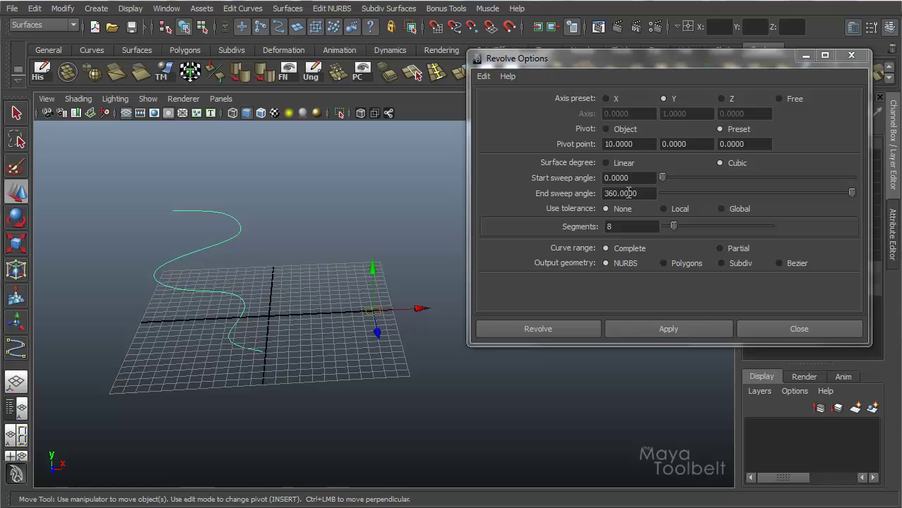
Step: Set Pivot to Object and revolve the curve around its moved pivot
click(605, 129)
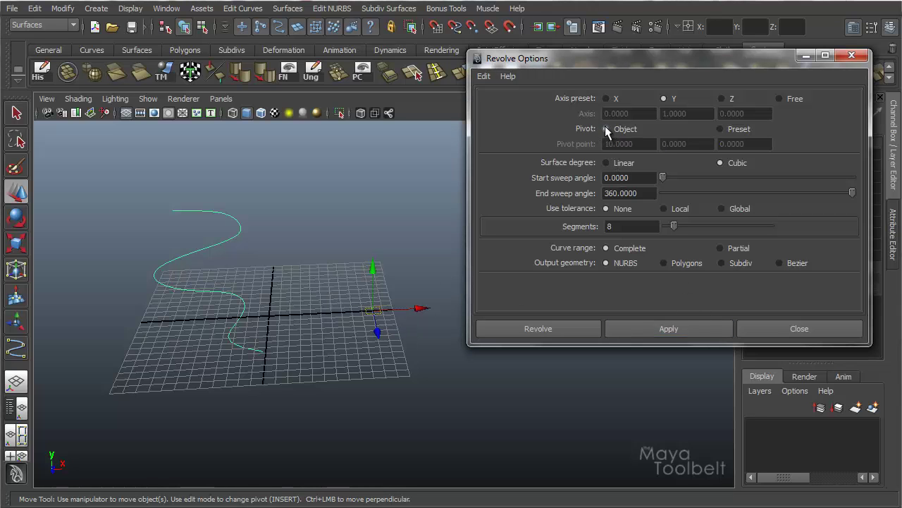
click(694, 330)
alt+drag(471, 365, 402, 307)
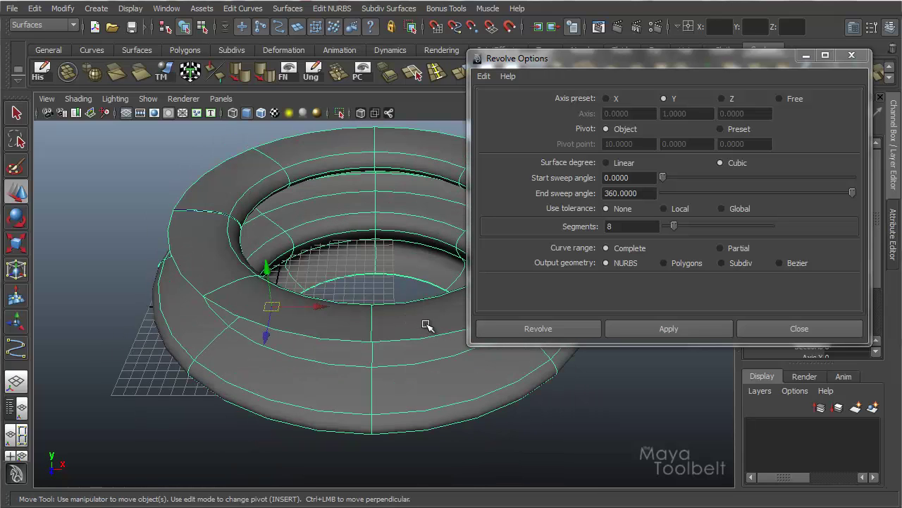
Step: Undo the ring surface, reset Revolve Options to defaults, and reselect the S-curve
key(ctrl+z)
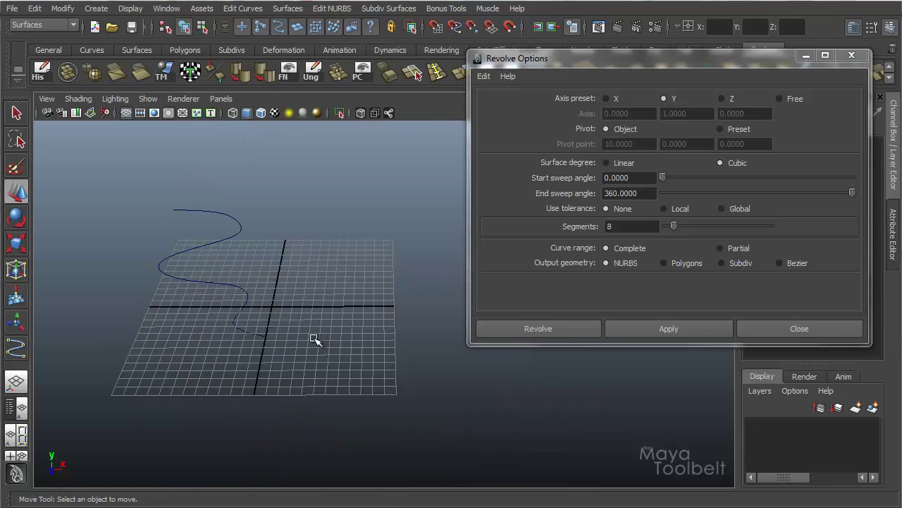
alt+drag(346, 306, 363, 294)
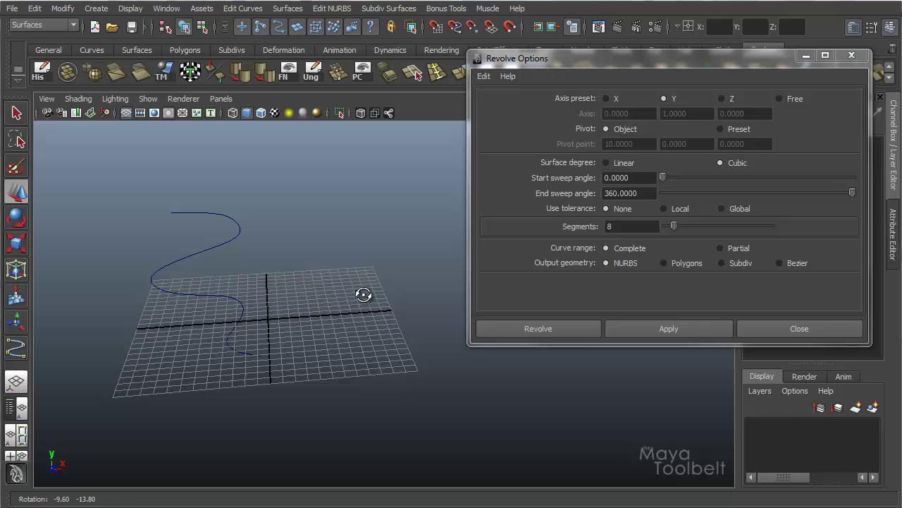
click(484, 76)
click(540, 100)
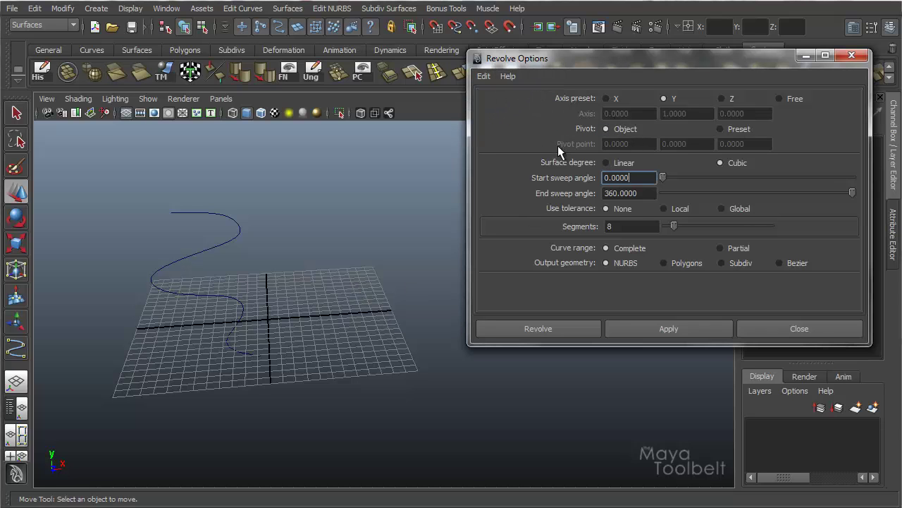
click(237, 233)
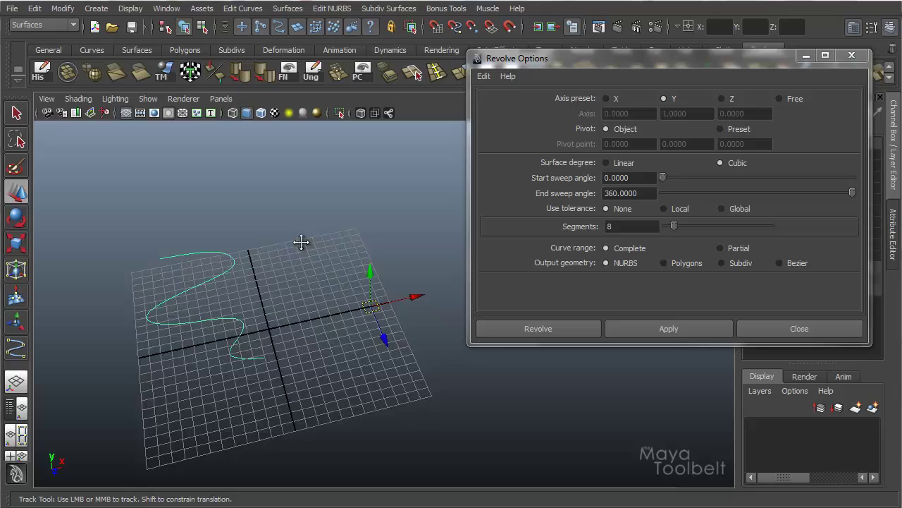
alt+middle_drag(301, 242, 323, 218)
alt+right_drag(323, 218, 362, 216)
alt+drag(362, 216, 375, 234)
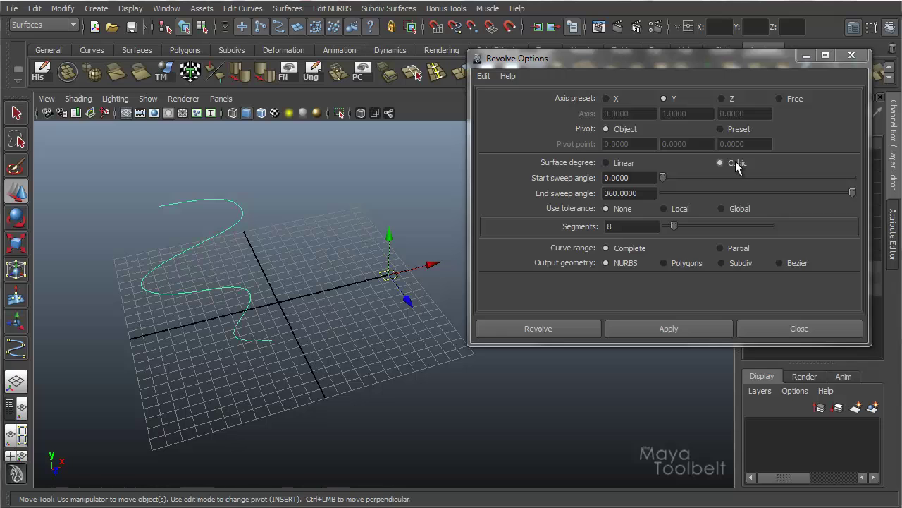
alt+middle_drag(262, 235, 208, 268)
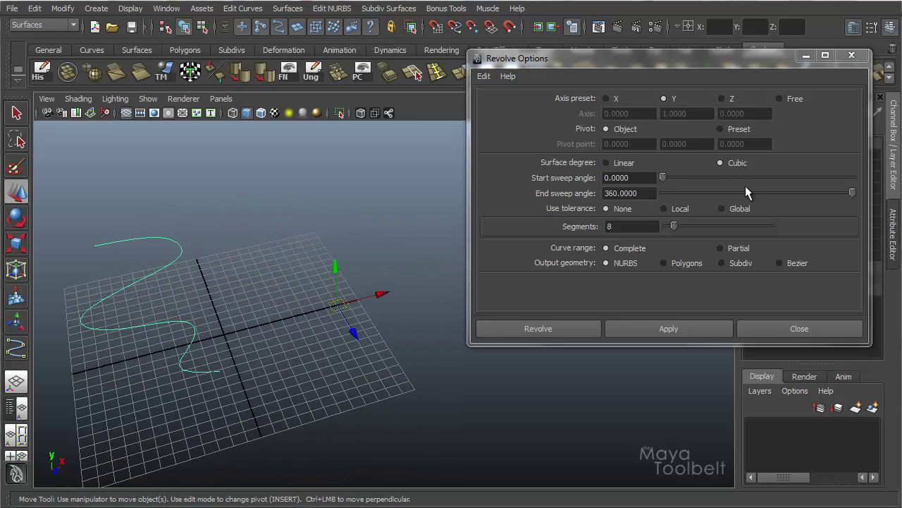
Step: Revolve the curve with default settings, inspect the torus, then undo it
click(696, 328)
alt+drag(343, 318, 257, 359)
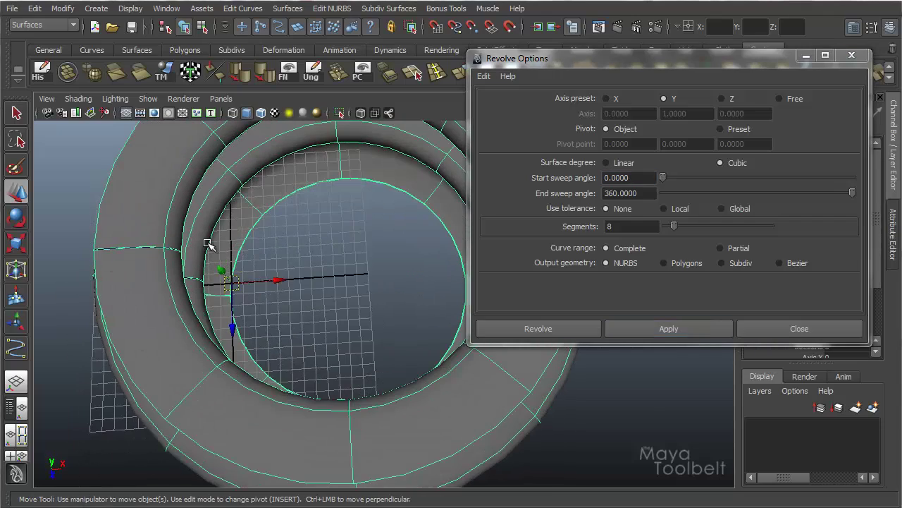
alt+drag(209, 244, 265, 284)
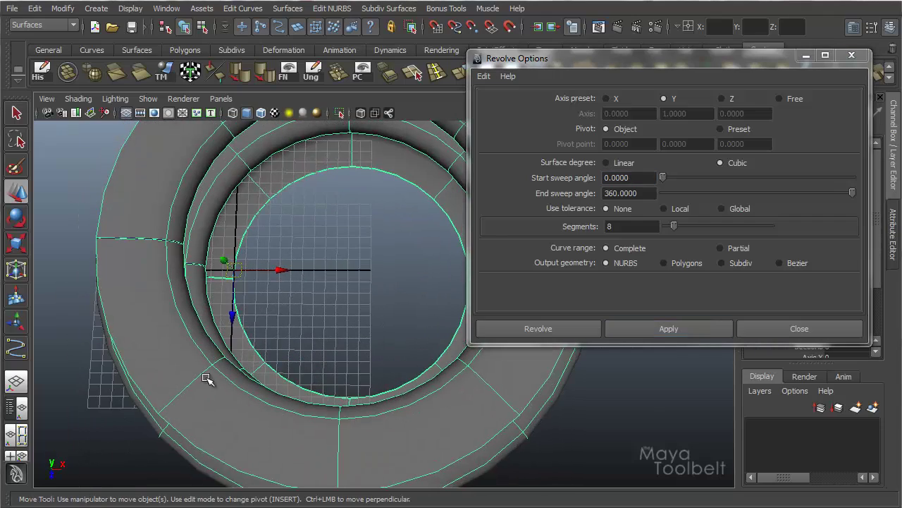
alt+drag(419, 353, 197, 343)
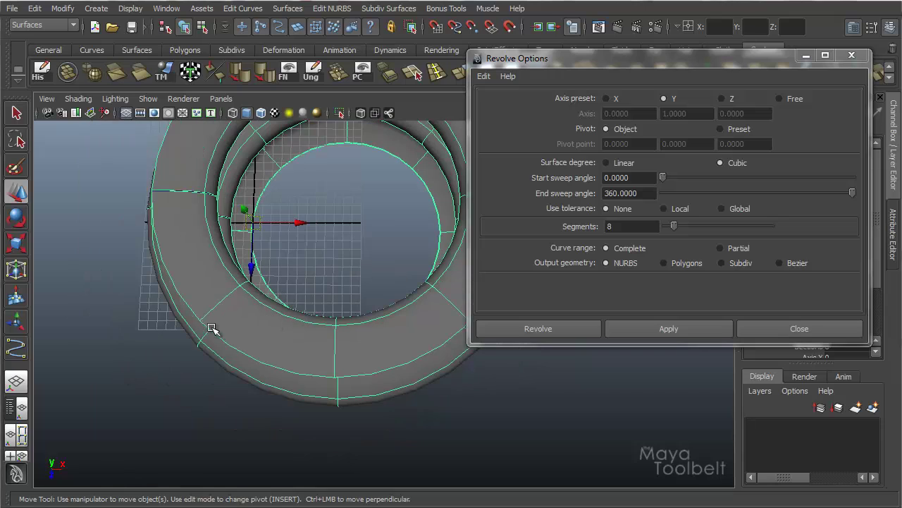
alt+drag(315, 363, 359, 405)
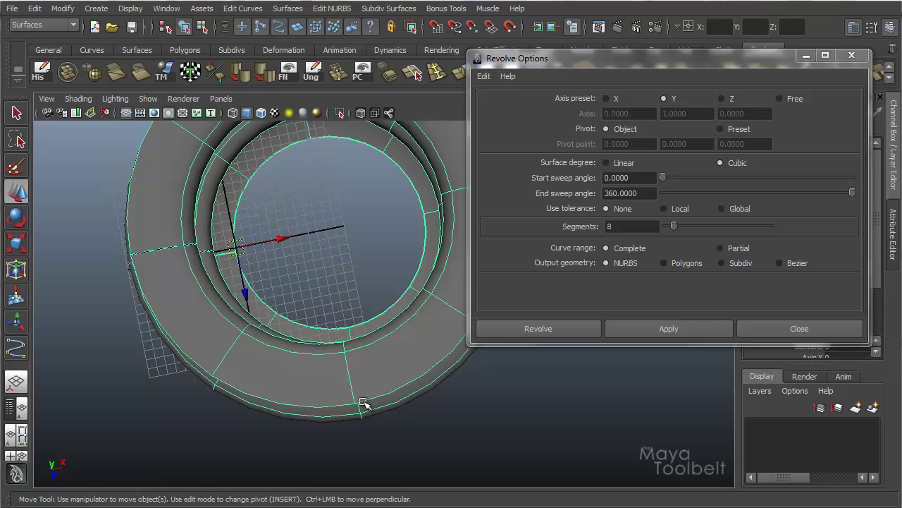
alt+drag(364, 403, 728, 182)
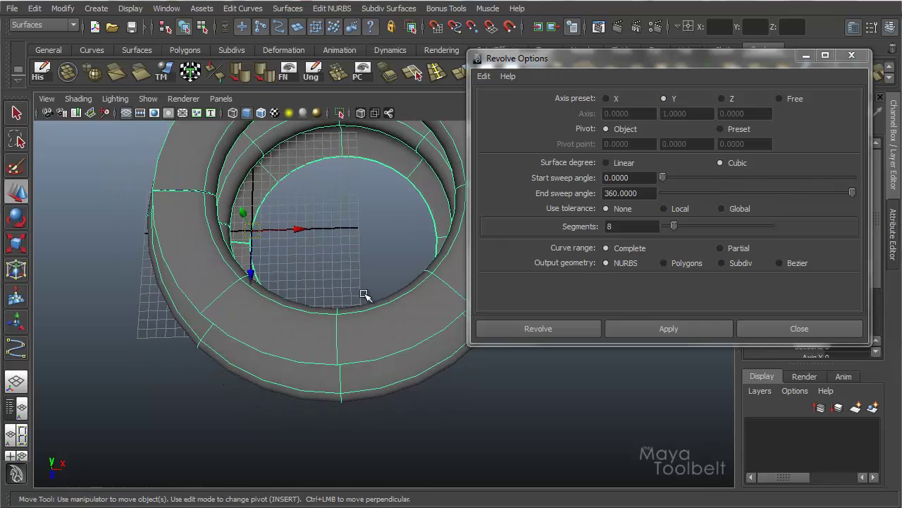
key(ctrl+z)
key(ctrl+z)
key(ctrl+z)
key(ctrl+z)
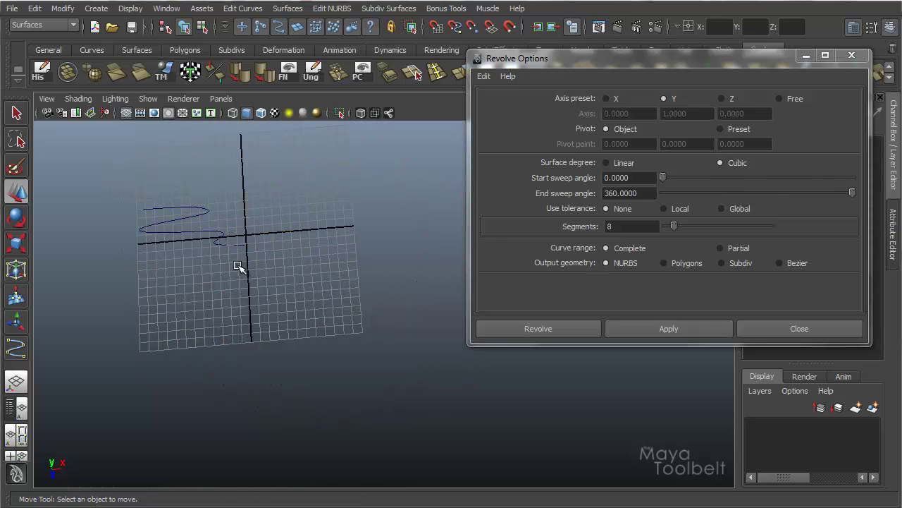
key(ctrl+z)
Step: Set Surface degree to Linear and revolve the curve into an octagonal surface
click(617, 178)
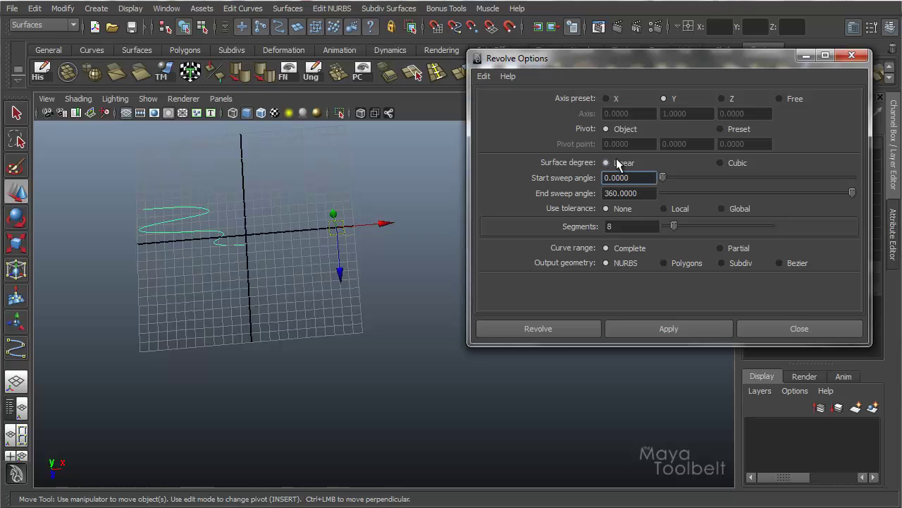
click(627, 329)
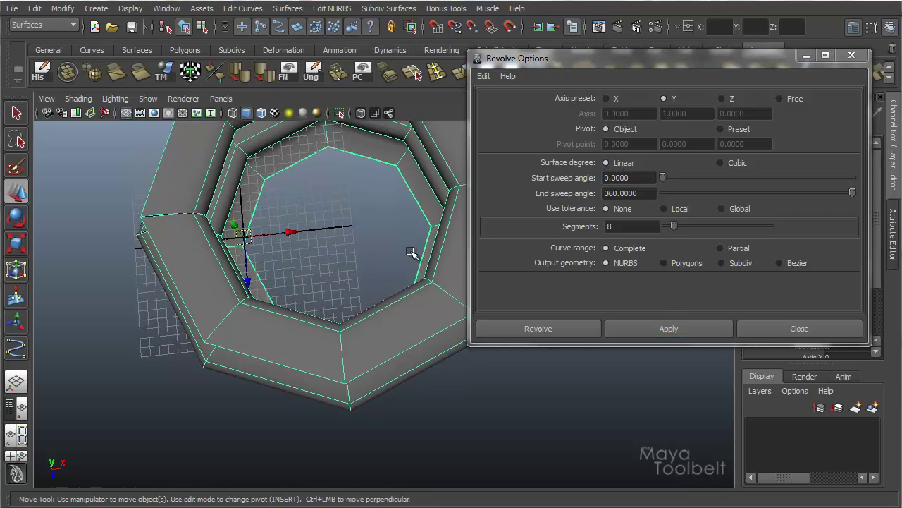
alt+middle_drag(413, 251, 361, 328)
alt+drag(361, 328, 354, 258)
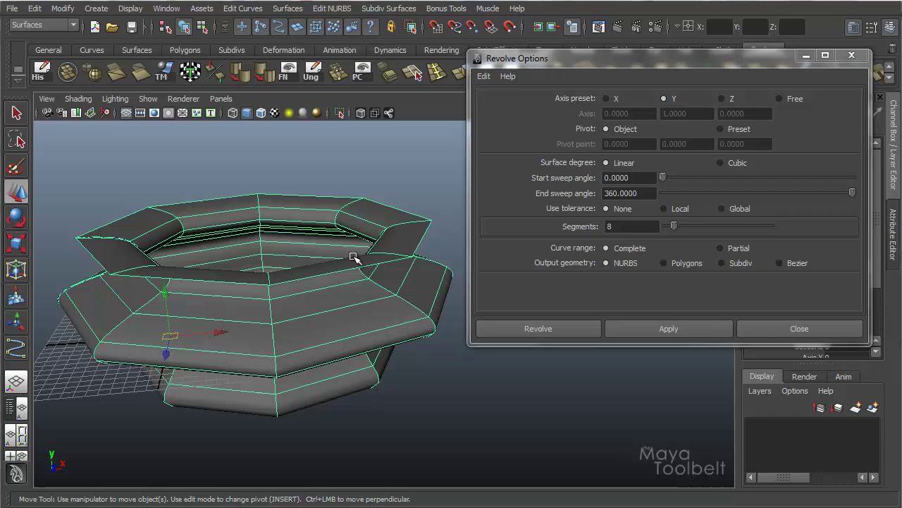
alt+drag(363, 291, 267, 323)
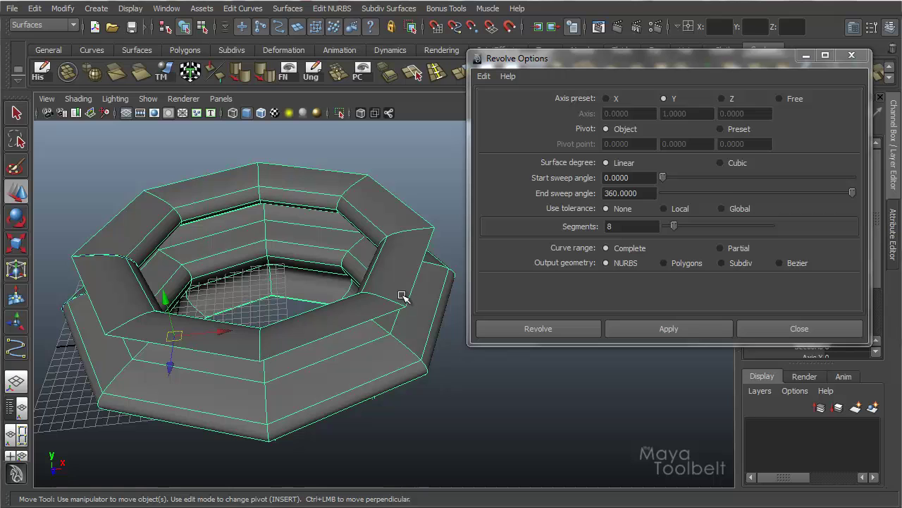
alt+drag(396, 298, 392, 330)
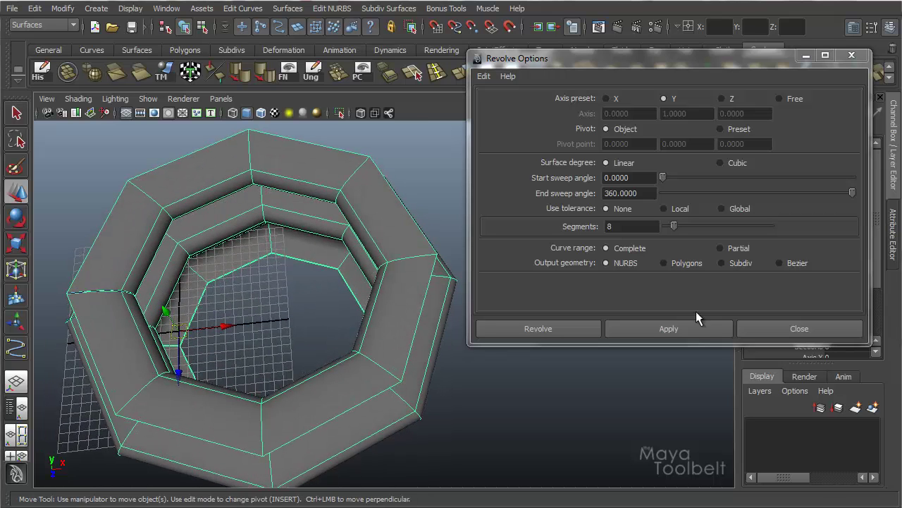
Step: Switch Surface degree back to Cubic, revolve a smooth torus, then delete it
click(668, 328)
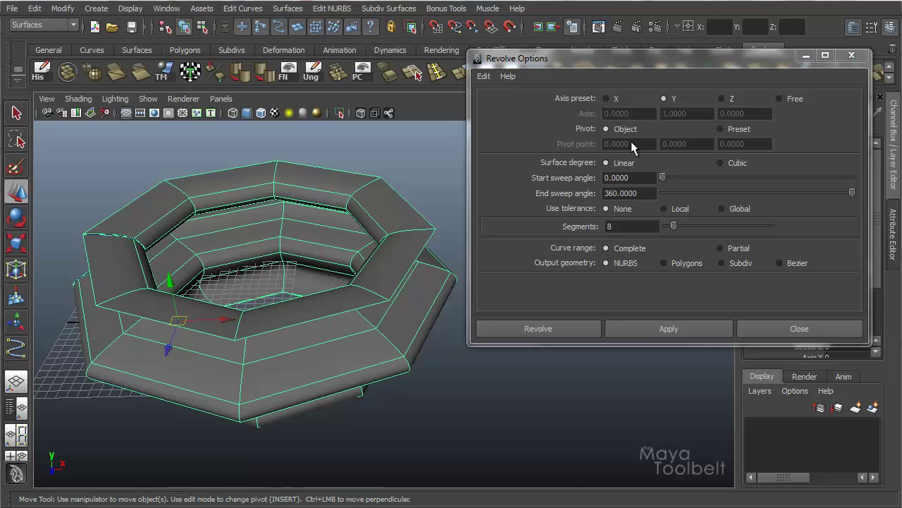
click(722, 163)
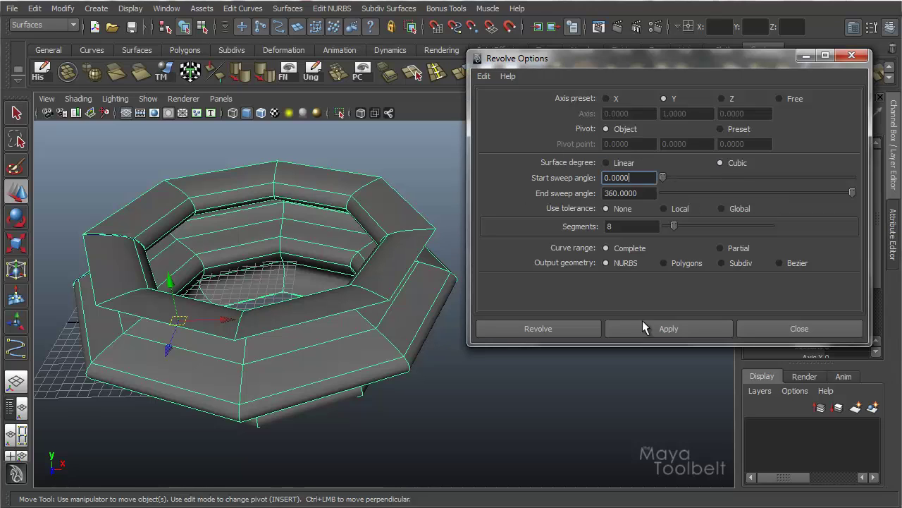
key(Delete)
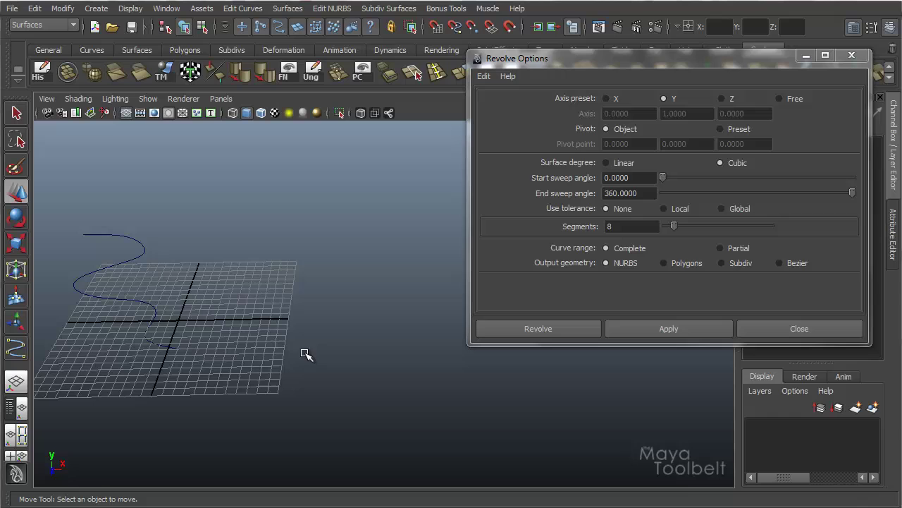
click(141, 305)
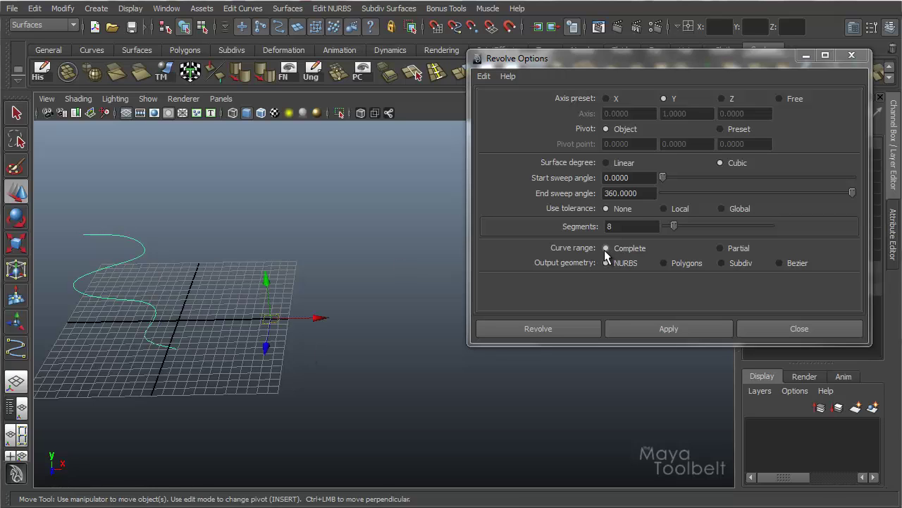
click(708, 330)
alt+drag(379, 275, 409, 264)
alt+right_drag(409, 263, 402, 348)
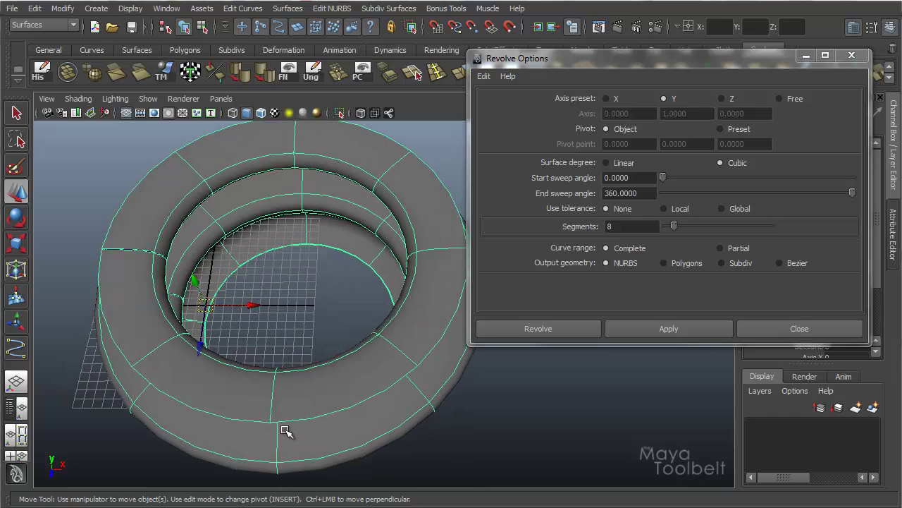
key(Delete)
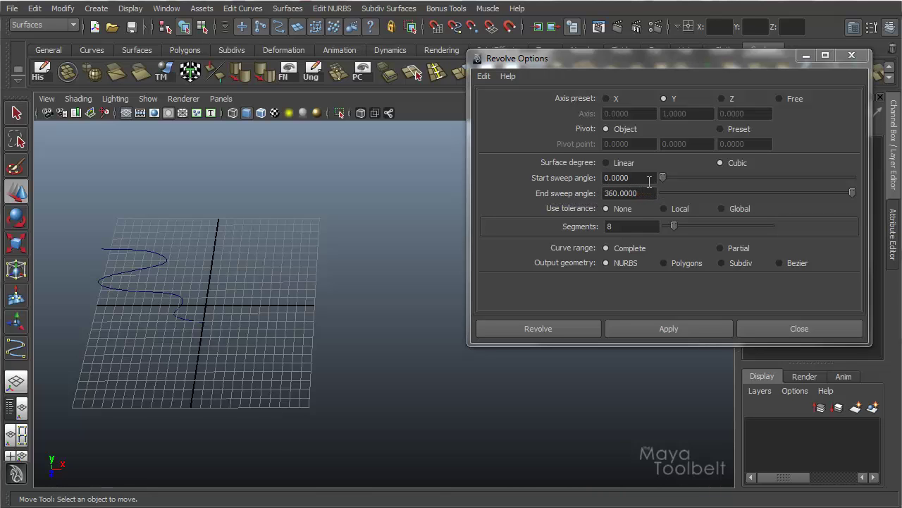
Step: Set End sweep angle to 180 and revolve the S-curve into a half-ring arch
alt+drag(239, 263, 366, 277)
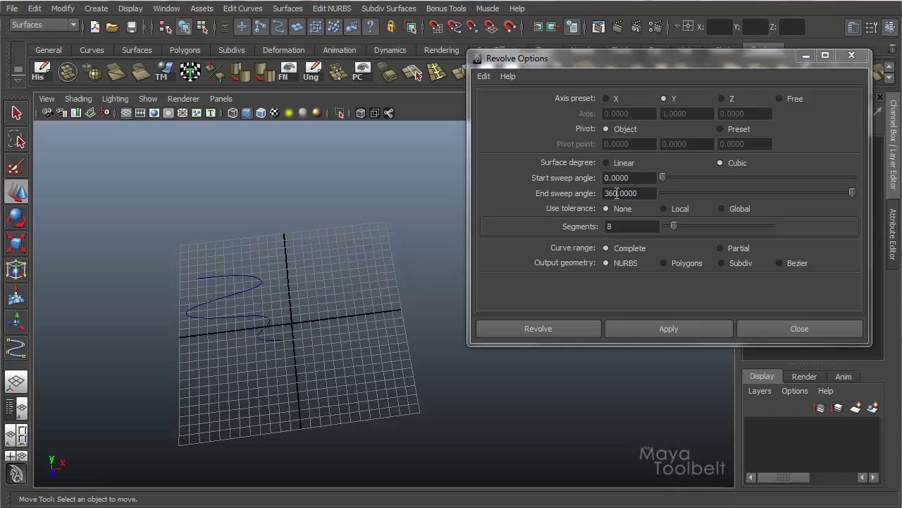
double_click(635, 194)
text(18)
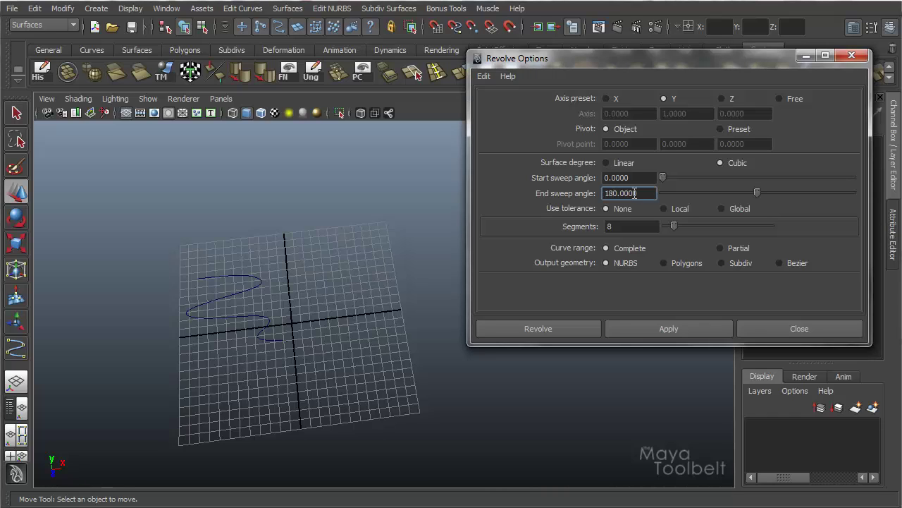
click(258, 297)
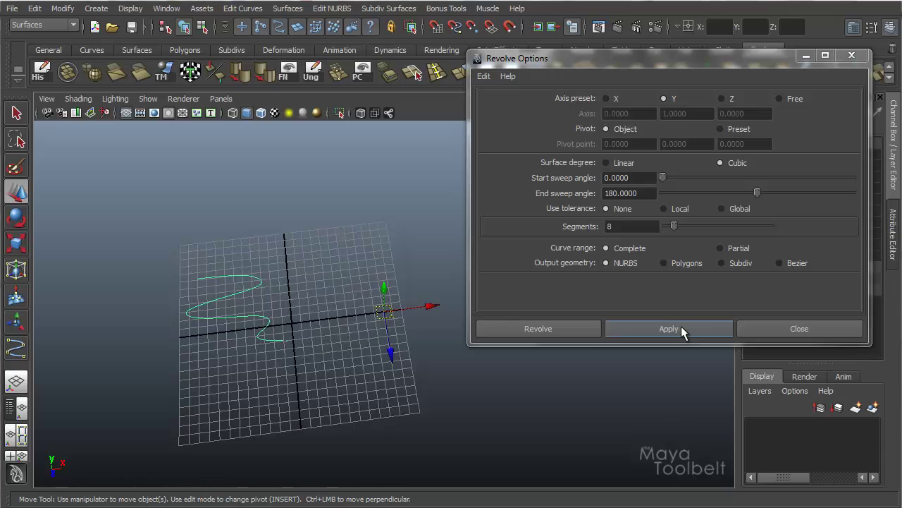
click(655, 329)
alt+middle_drag(387, 277, 292, 297)
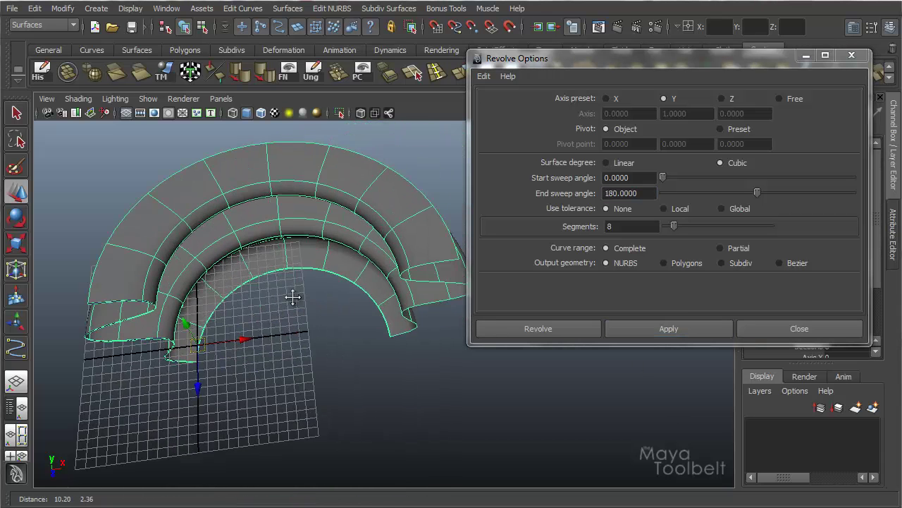
alt+drag(293, 296, 132, 337)
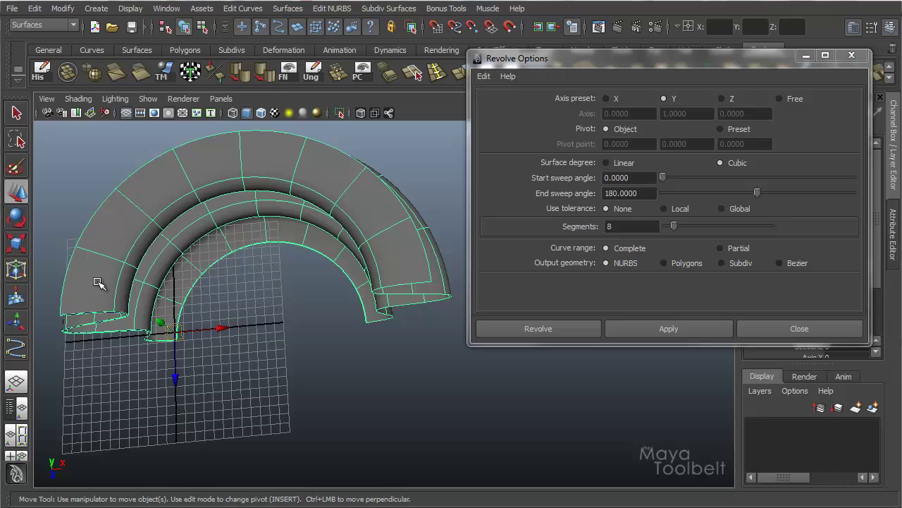
alt+drag(415, 284, 408, 293)
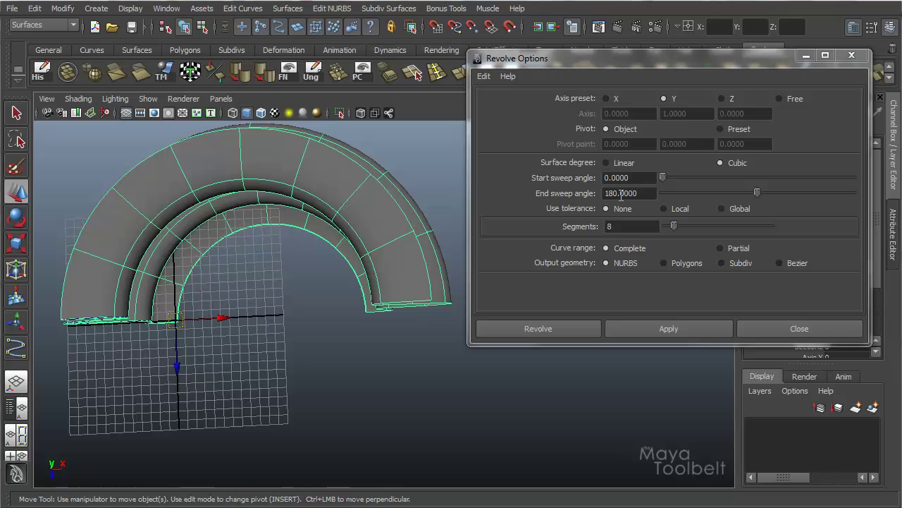
Step: Set Start sweep angle to 90, delete the half ring, and revolve a 90–180 surface
double_click(640, 181)
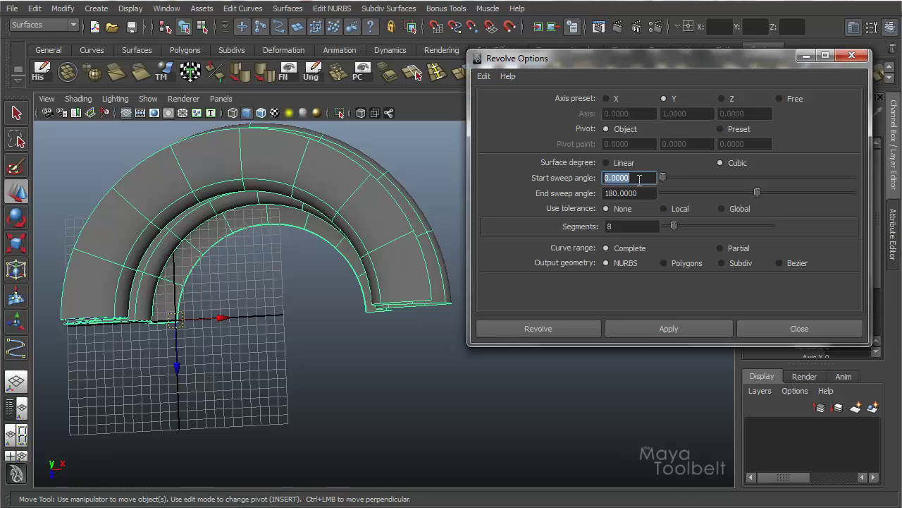
text(90)
key(Return)
click(292, 190)
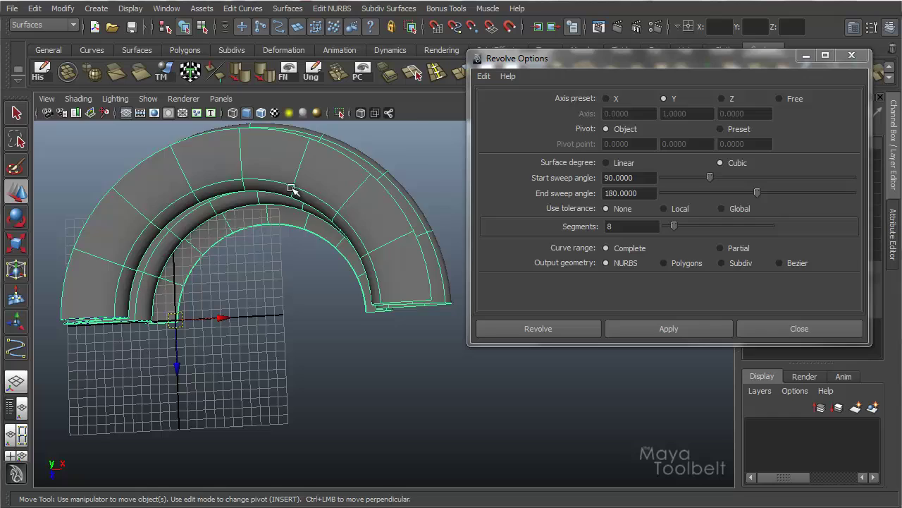
key(Delete)
click(106, 321)
click(649, 326)
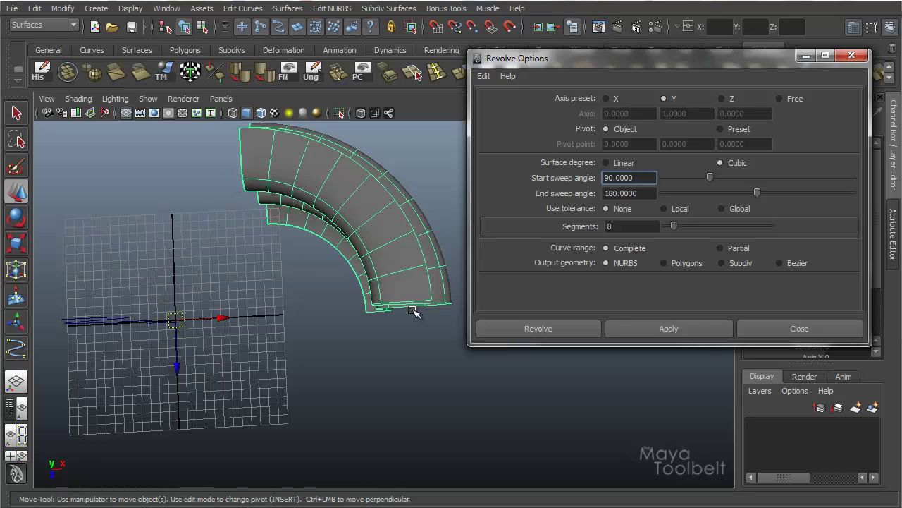
Step: Inspect the 90–180 quarter-ring surface, then undo it
alt+drag(337, 302, 338, 258)
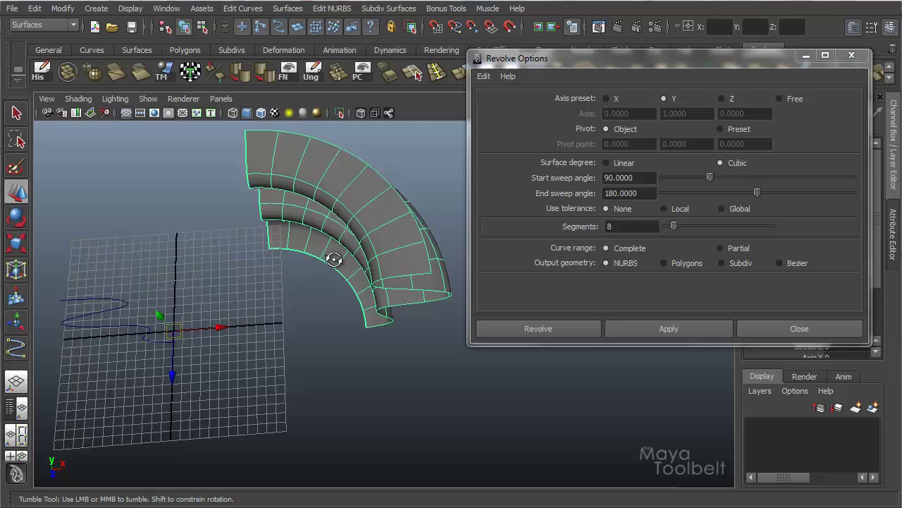
alt+middle_drag(338, 258, 359, 247)
alt+drag(358, 246, 395, 204)
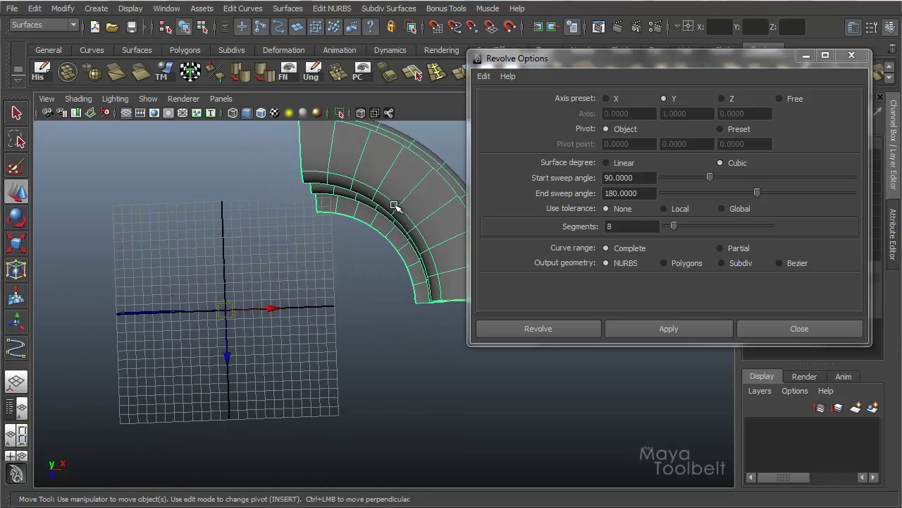
key(ctrl+z)
Step: Move the curve's pivot to the grid origin and revolve it again
alt+drag(145, 350, 263, 281)
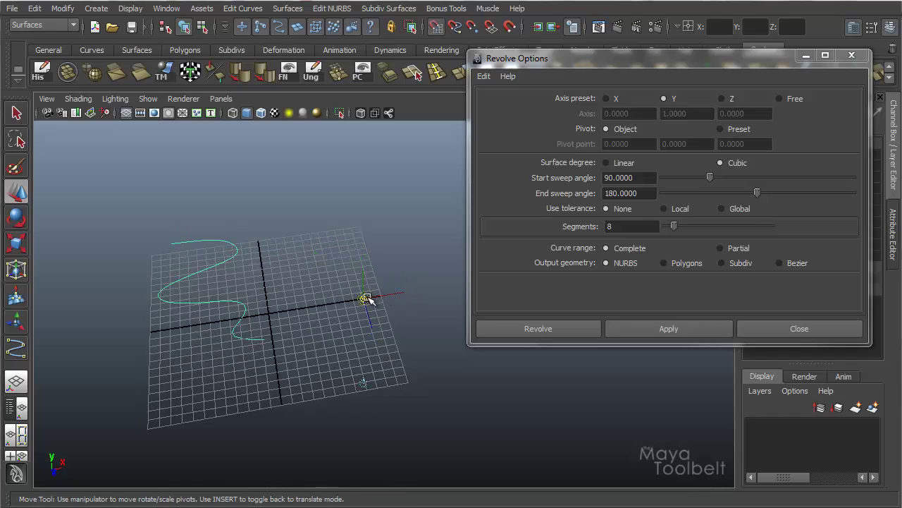
drag(366, 298, 277, 310)
key(Insert)
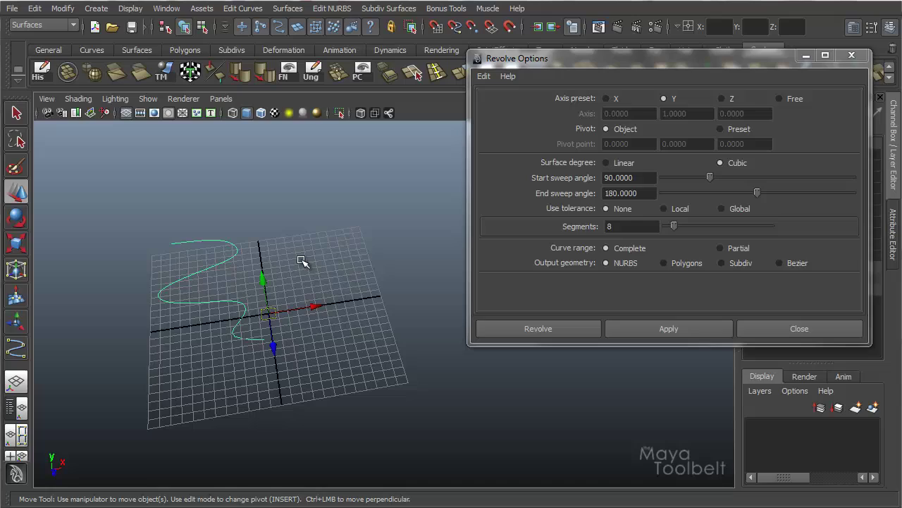
click(668, 326)
mouse_move(351, 287)
alt+mouse_down()
mouse_move(337, 332)
mouse_move(442, 284)
mouse_move(329, 322)
mouse_move(368, 276)
mouse_move(369, 288)
alt+mouse_up()
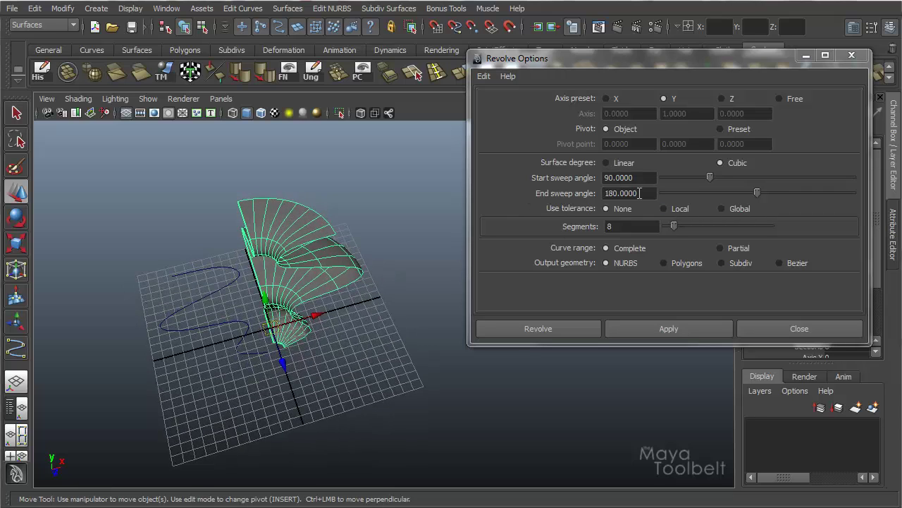
Step: Reset sweep angles to Start 0 and End 360, then delete the partial surface
double_click(638, 178)
text(0)
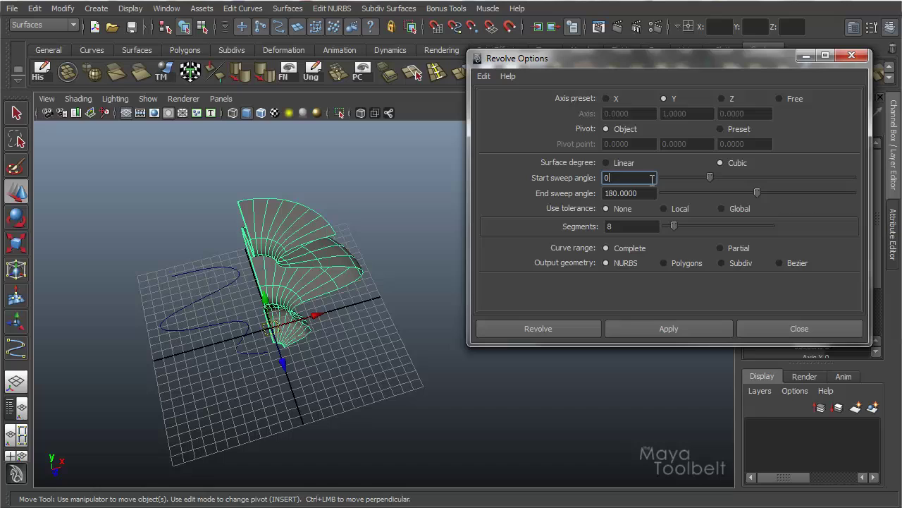
double_click(648, 193)
text(360)
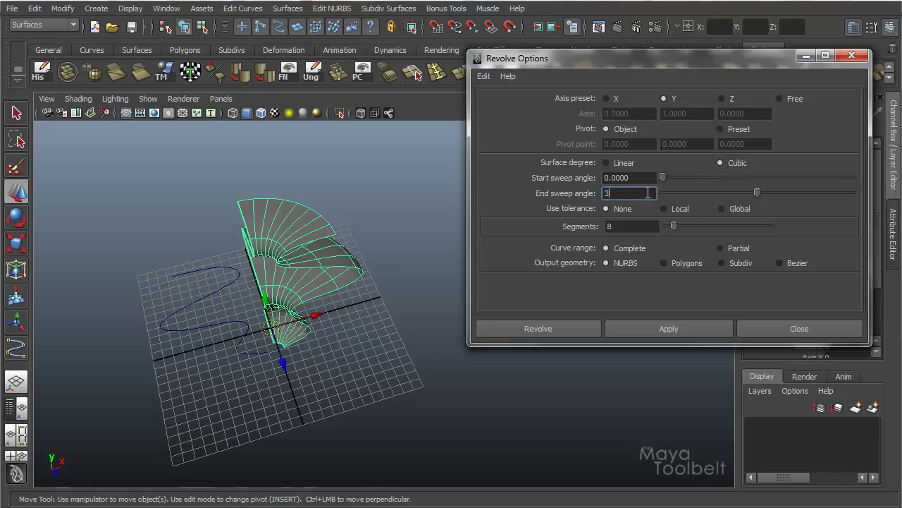
key(Return)
click(313, 238)
key(Delete)
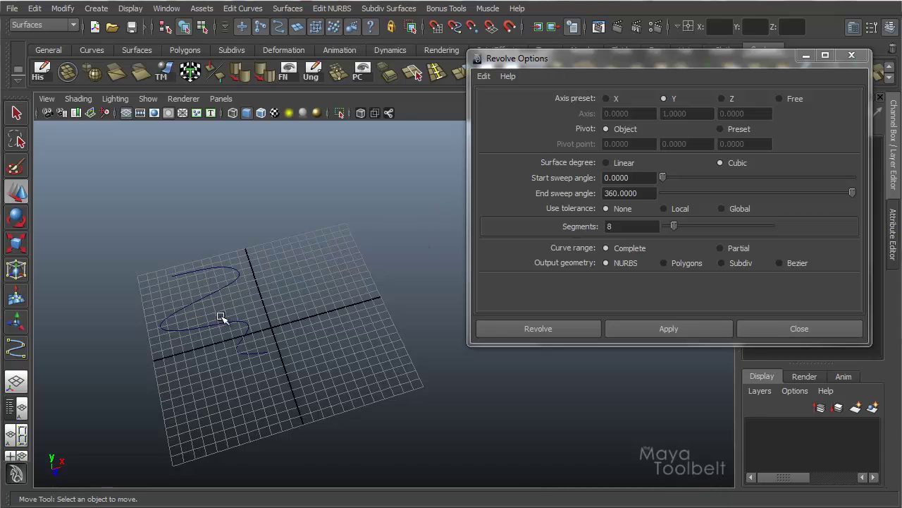
Step: Select the S-curve and switch Use tolerance to Local, then to Global
alt+drag(220, 317, 282, 282)
click(236, 278)
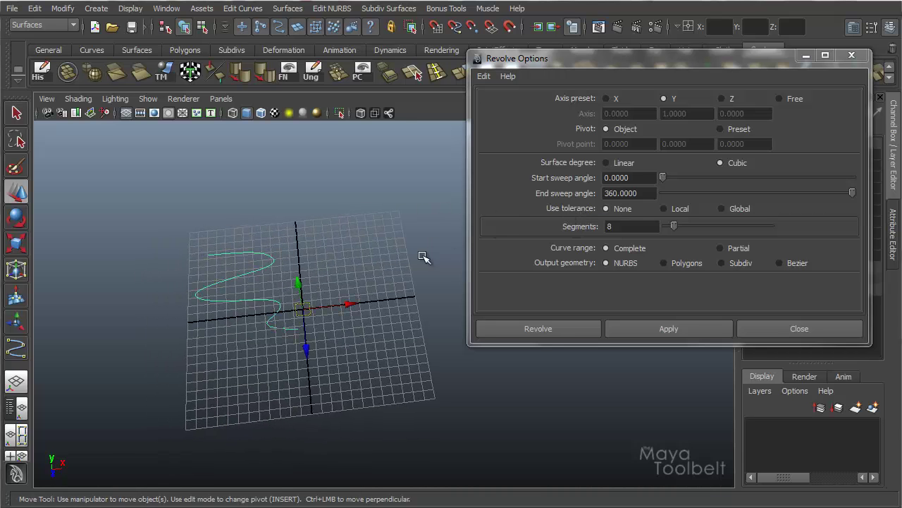
alt+drag(423, 256, 435, 242)
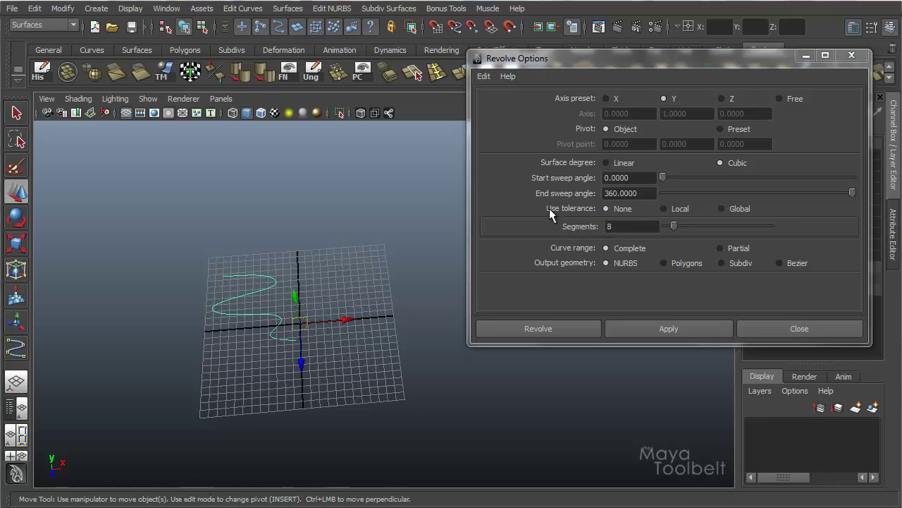
click(664, 208)
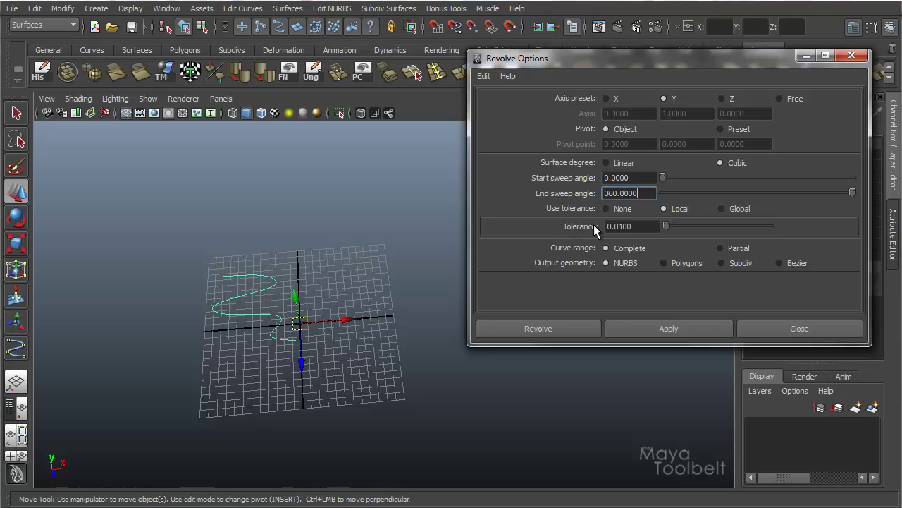
click(721, 209)
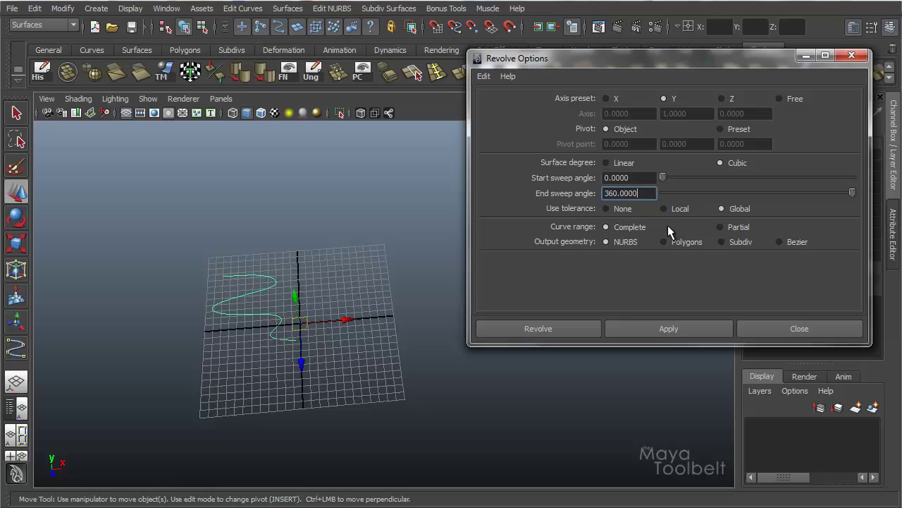
Step: Set Use tolerance to None and revolve the curve into an 8-segment surface
click(606, 208)
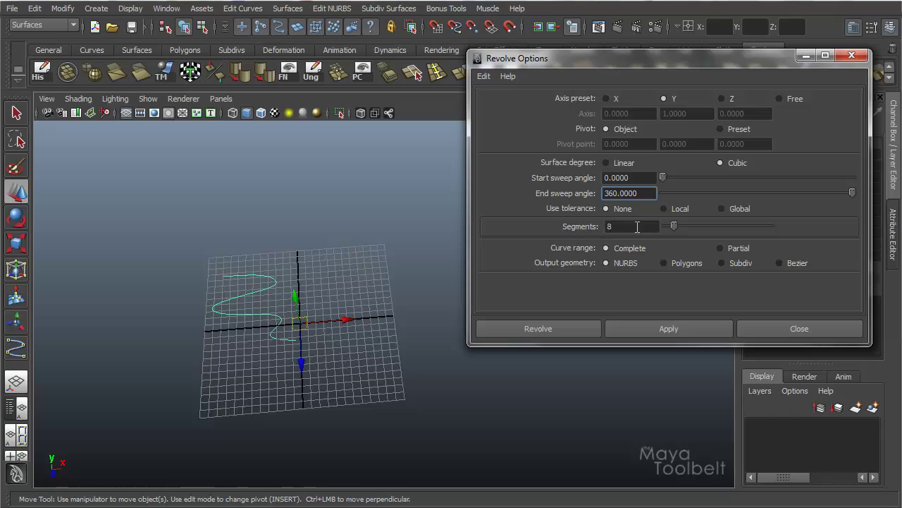
click(686, 325)
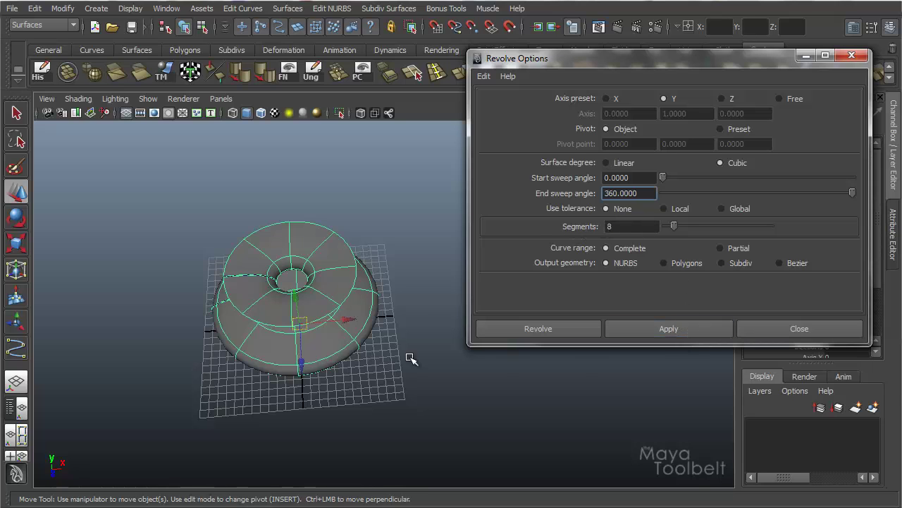
alt+drag(409, 359, 246, 308)
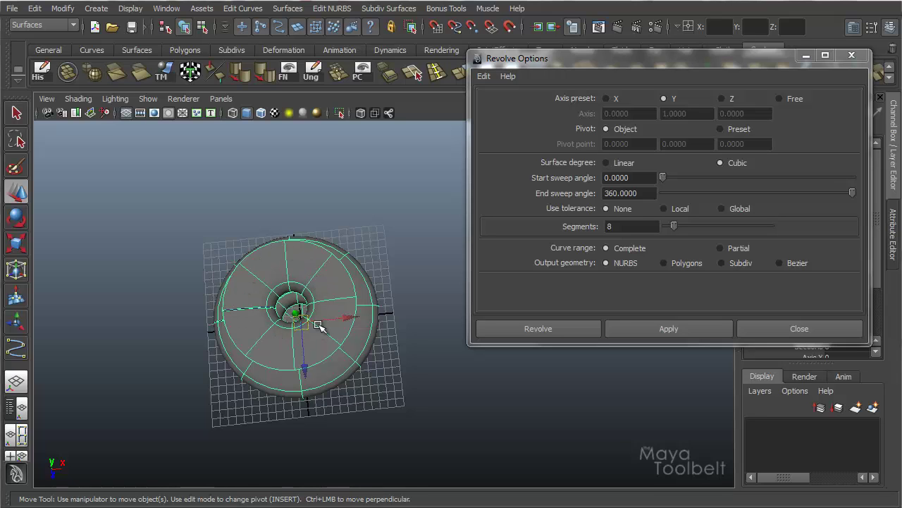
alt+drag(347, 323, 295, 317)
key(w)
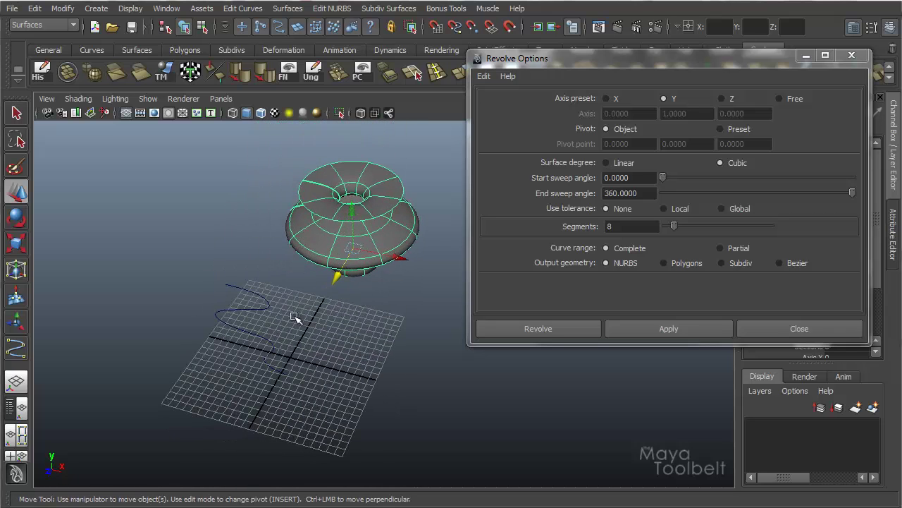
Step: Set Segments to 16 and revolve the curve into a second, denser surface
click(234, 324)
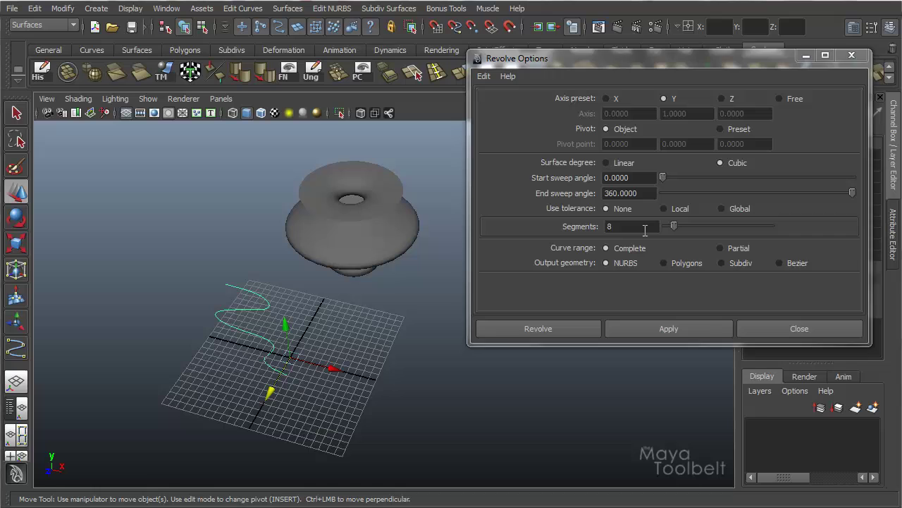
double_click(645, 227)
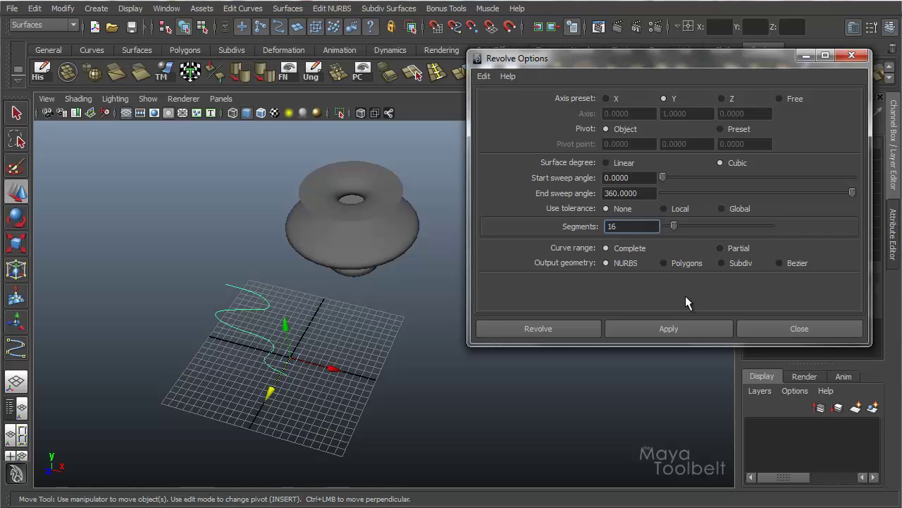
text(16)
click(669, 328)
shift+click(381, 247)
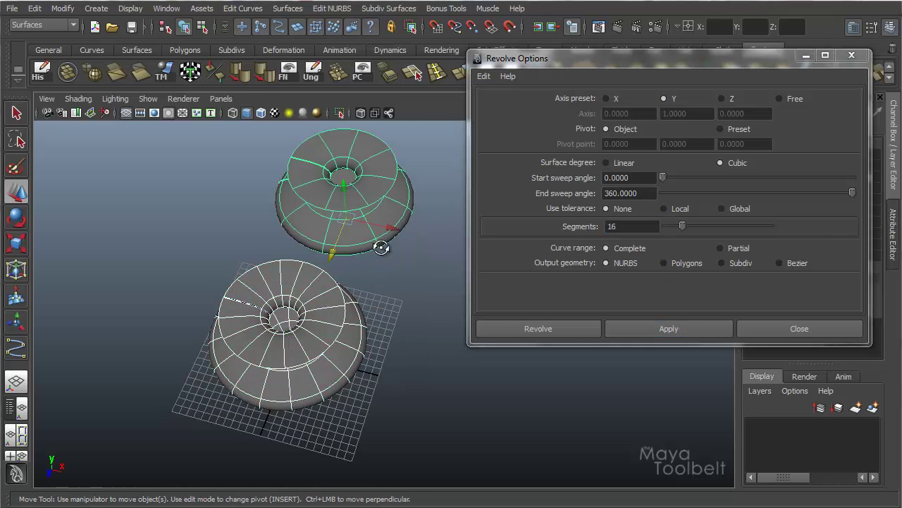
alt+drag(381, 247, 416, 259)
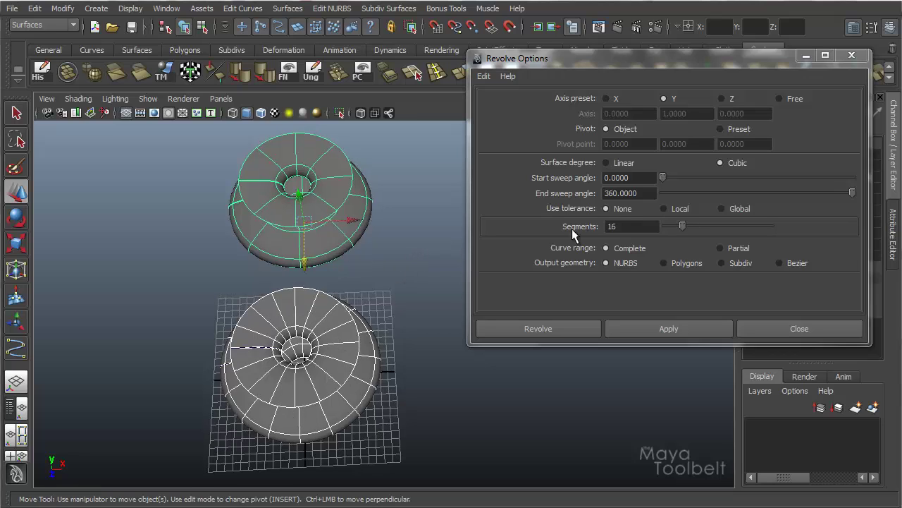
Step: Delete the 8- and 16-segment surfaces, reselect the S-curve, and hide the grid
click(347, 324)
shift+click(338, 219)
key(Delete)
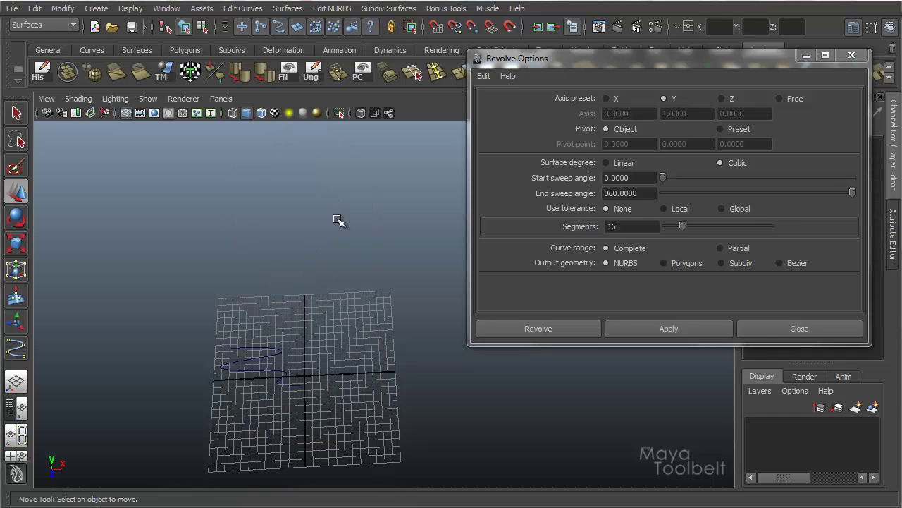
click(230, 386)
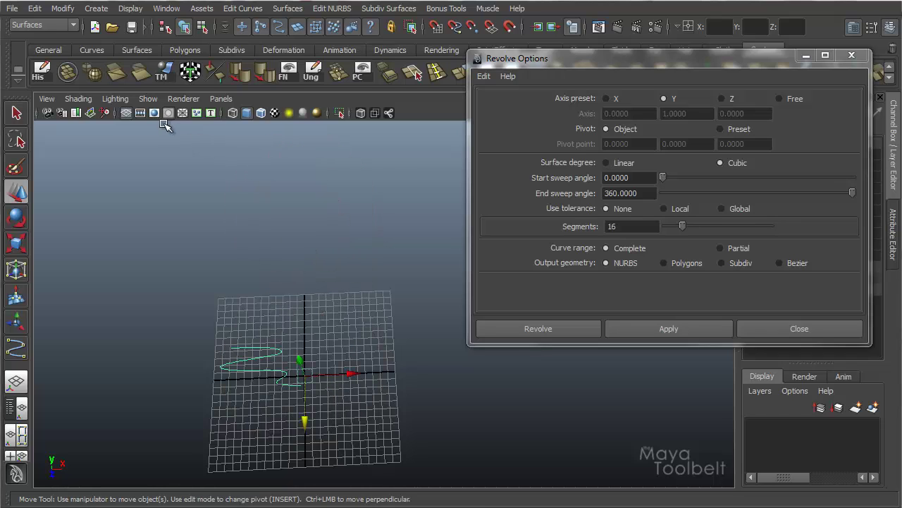
click(126, 113)
alt+drag(317, 326, 340, 328)
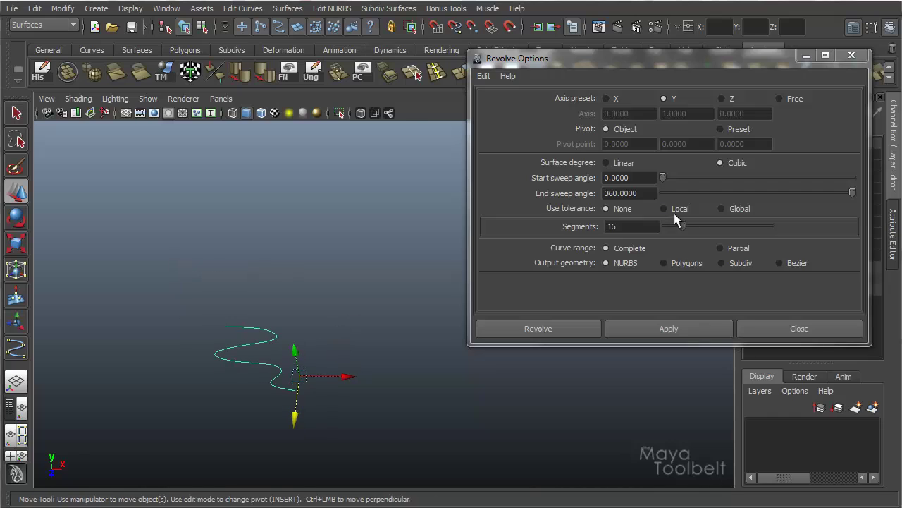
Step: Set Use tolerance to Local and revolve the curve at tolerance 0.0100, moving it aside
click(664, 208)
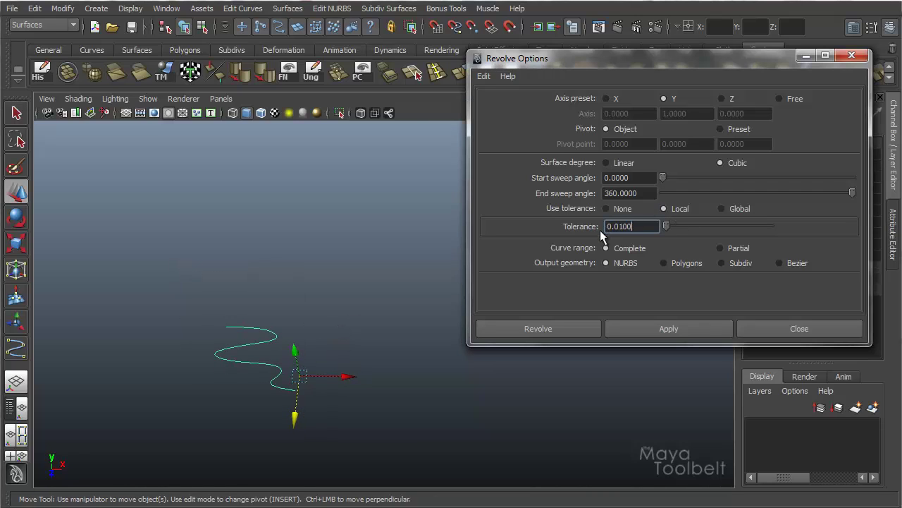
click(638, 226)
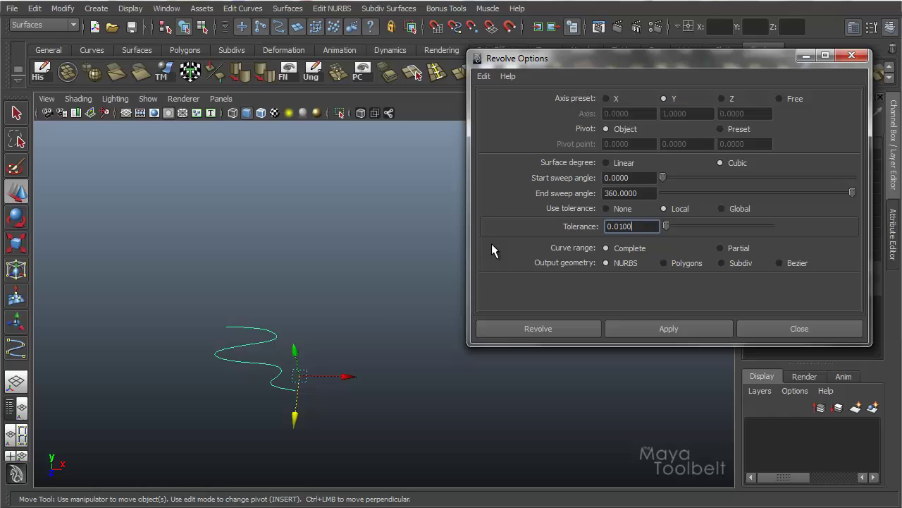
alt+drag(368, 299, 347, 299)
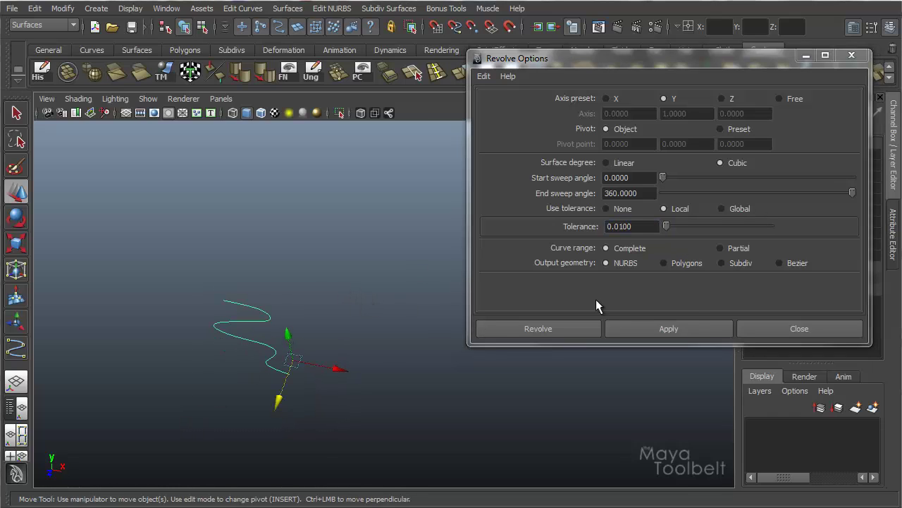
click(670, 328)
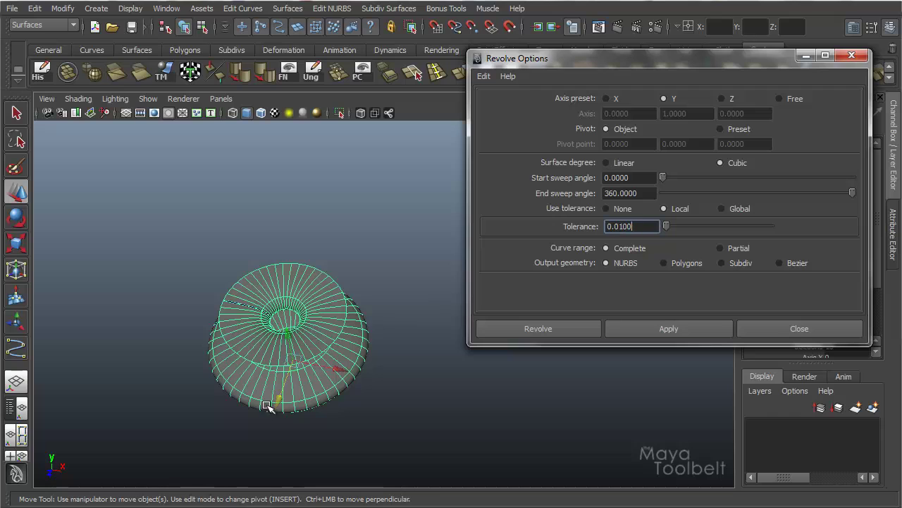
drag(268, 405, 372, 272)
Step: Revolve the curve again at tolerance 0.2424 and move the new surface left
click(268, 363)
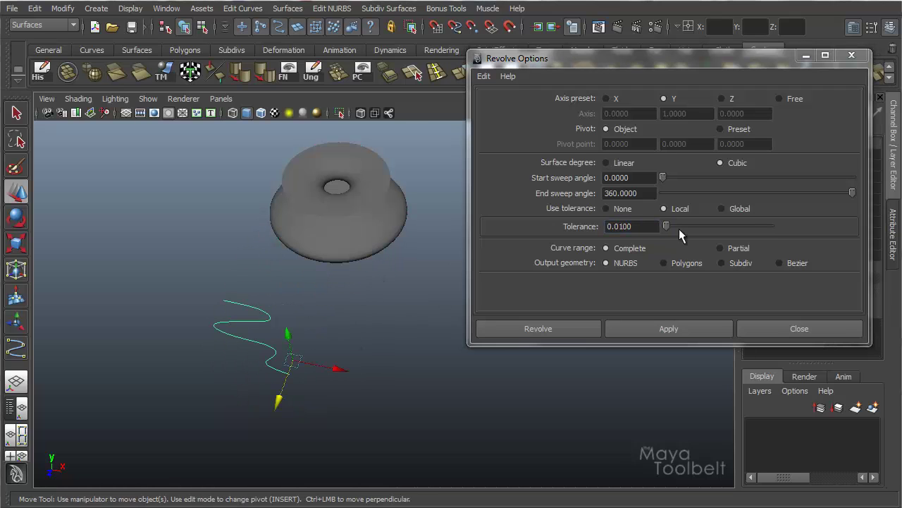
drag(668, 226, 689, 226)
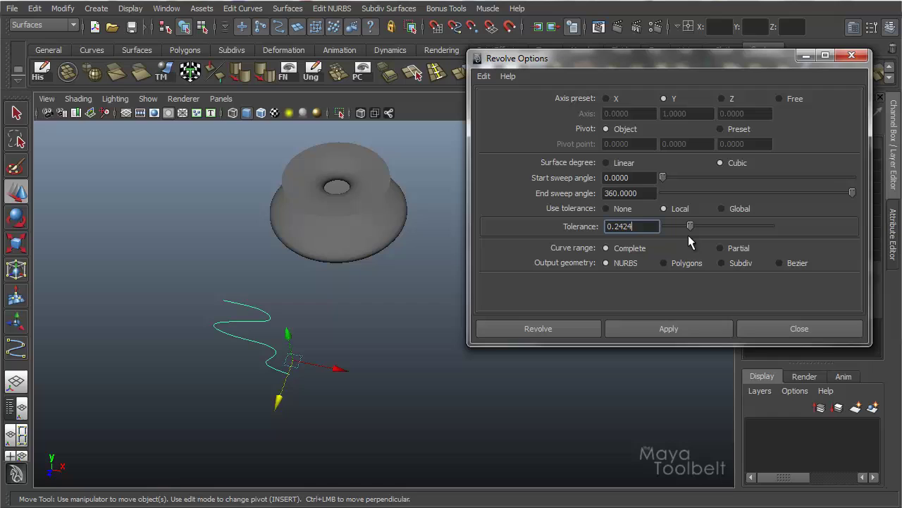
click(657, 326)
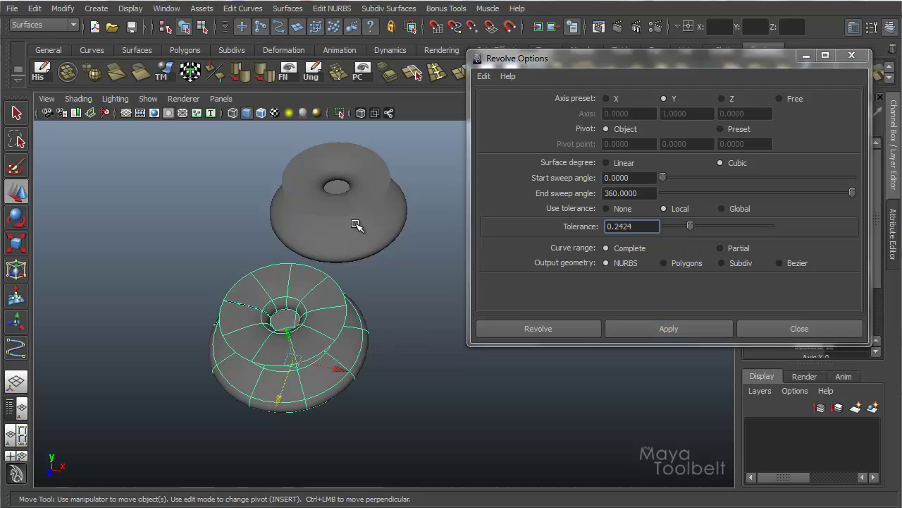
alt+drag(326, 263, 372, 304)
alt+drag(425, 264, 355, 335)
alt+middle_drag(356, 335, 362, 336)
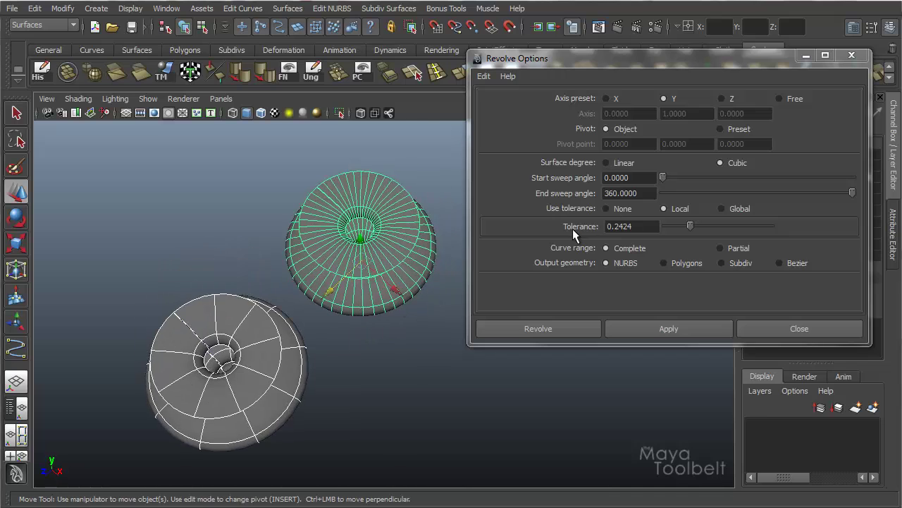
click(292, 375)
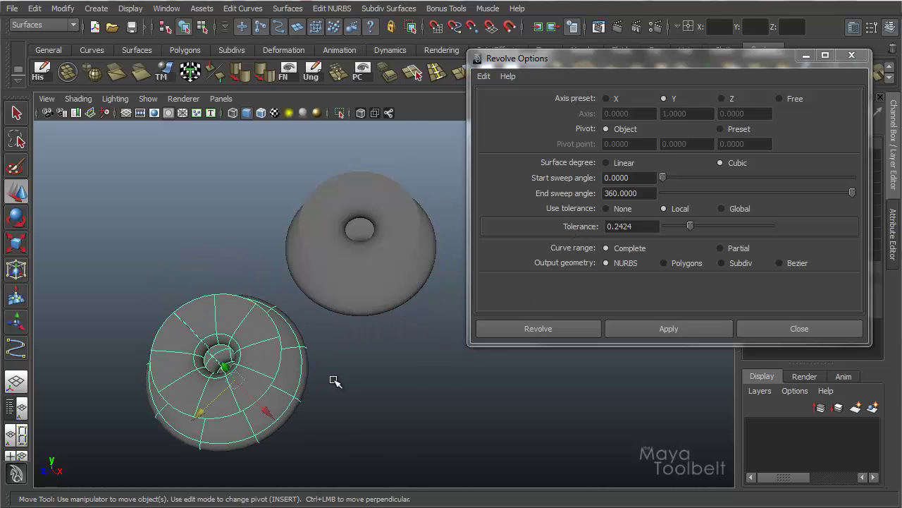
alt+drag(292, 375, 261, 347)
drag(195, 315, 106, 317)
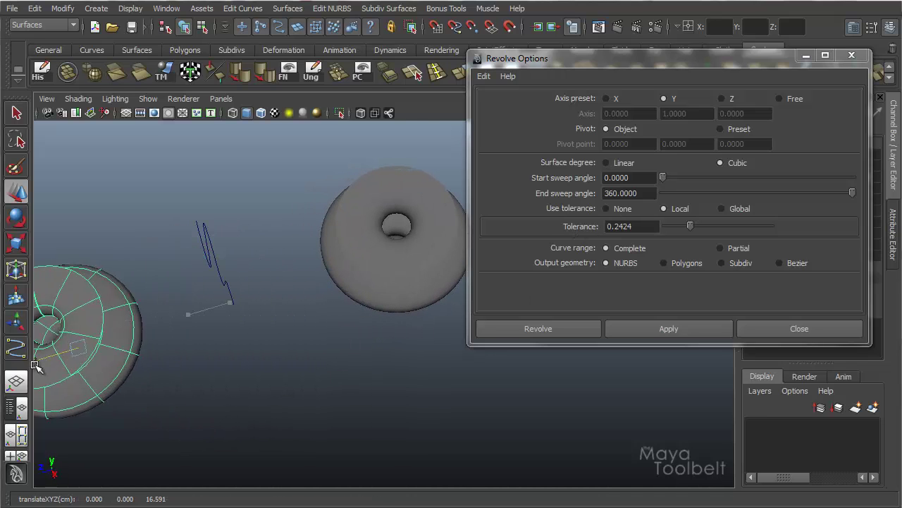
Step: Revolve a third surface at tolerance 1.0000 and compare the donuts
click(215, 265)
drag(688, 226, 827, 226)
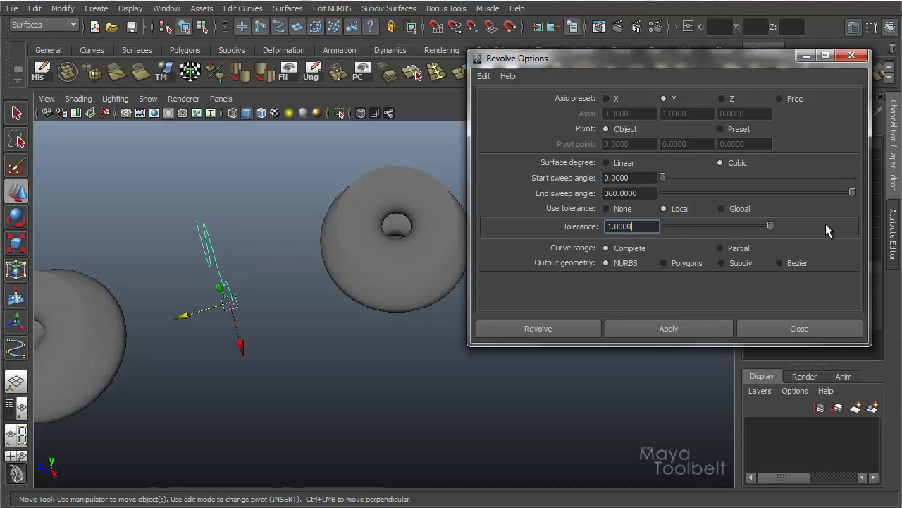
click(651, 331)
alt+drag(244, 332, 291, 278)
scroll(279, 275, up, 3)
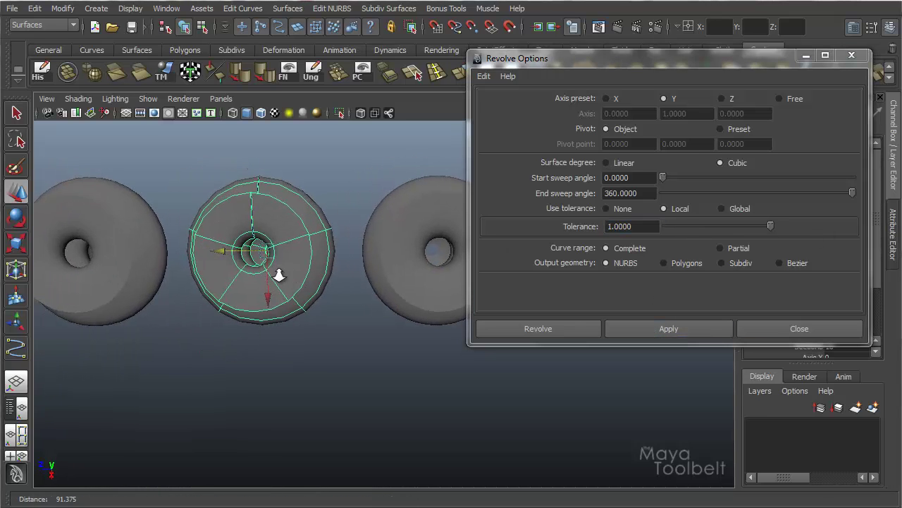
shift+click(151, 278)
shift+click(395, 282)
alt+drag(391, 289, 337, 302)
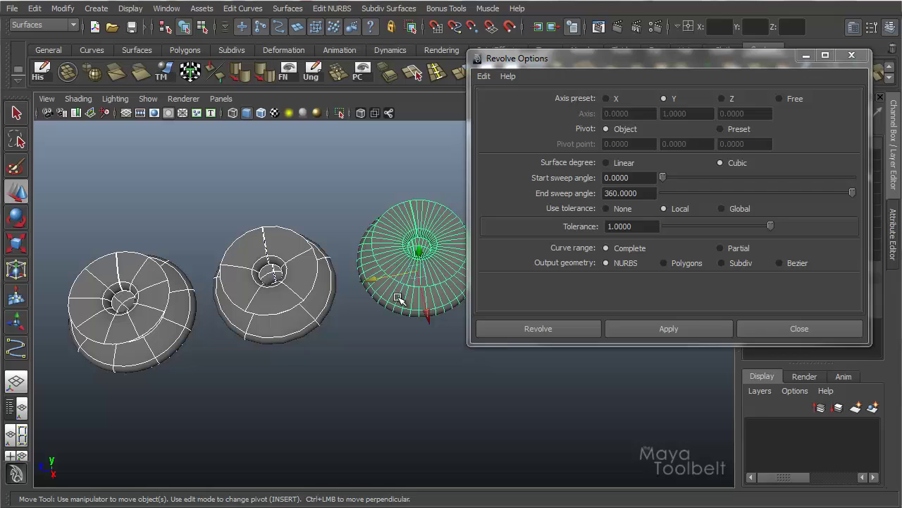
Step: Select the right, middle and left revolved surfaces and delete them
click(392, 263)
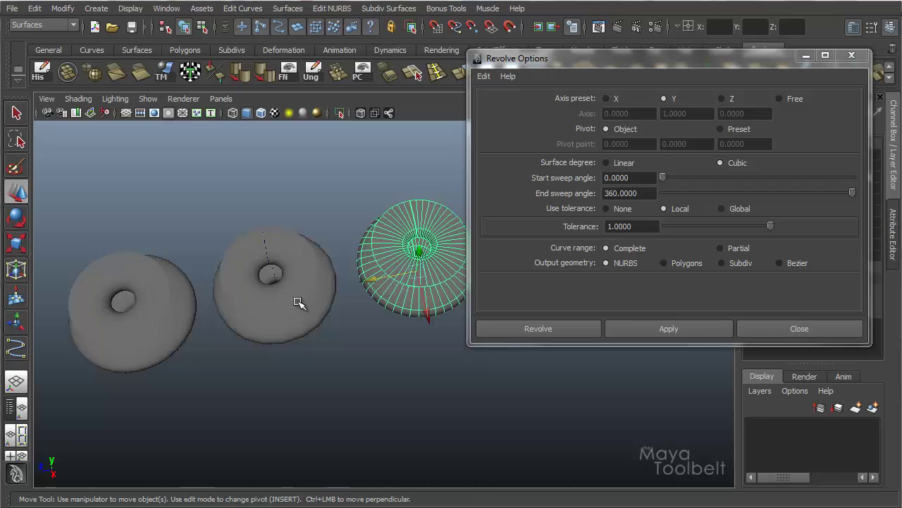
shift+click(298, 305)
shift+click(150, 340)
key(Delete)
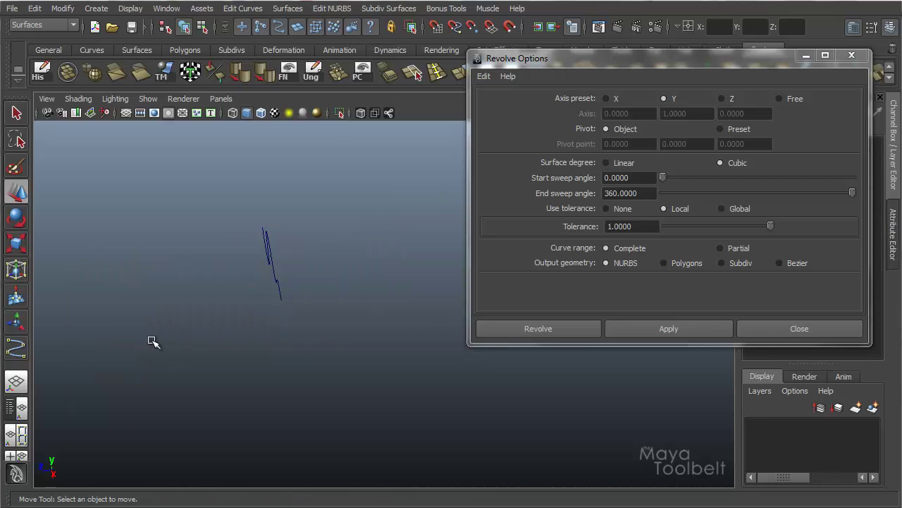
Step: Select the S-curve and leave Use tolerance on Global after trying Local and None
click(722, 209)
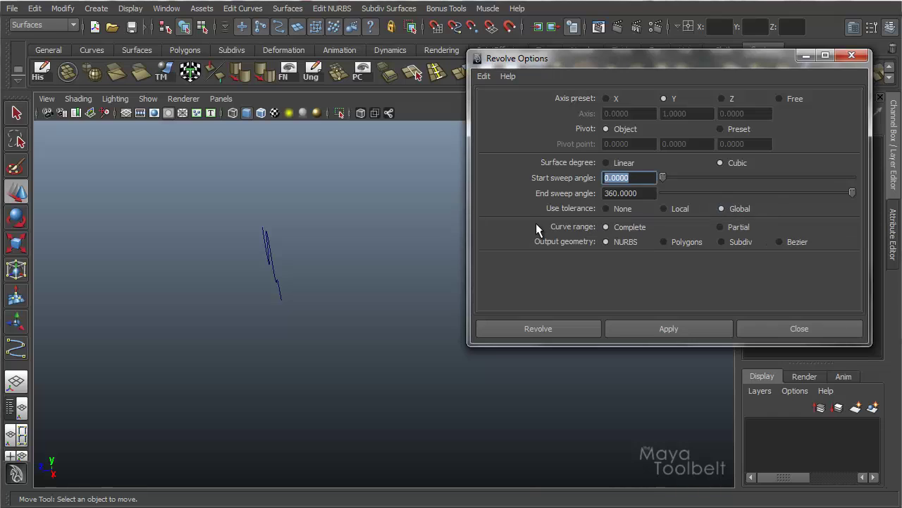
click(277, 301)
alt+drag(270, 323, 308, 293)
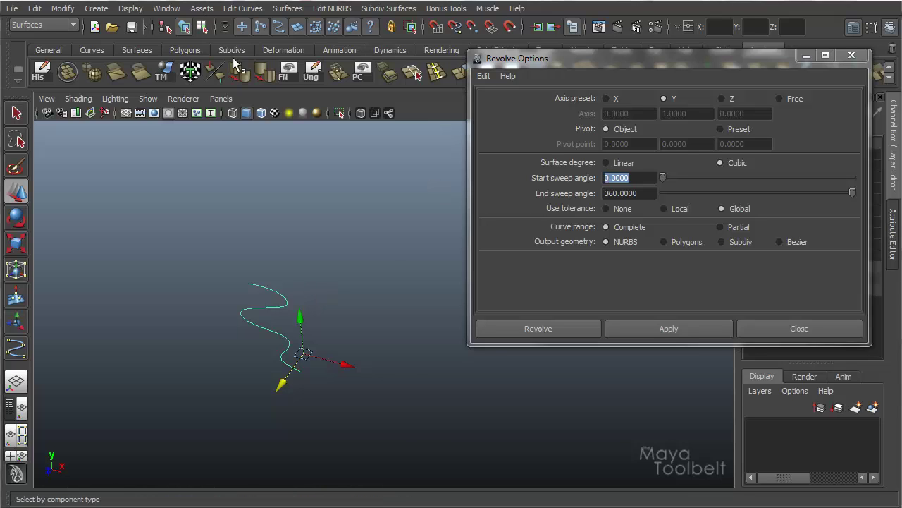
click(672, 209)
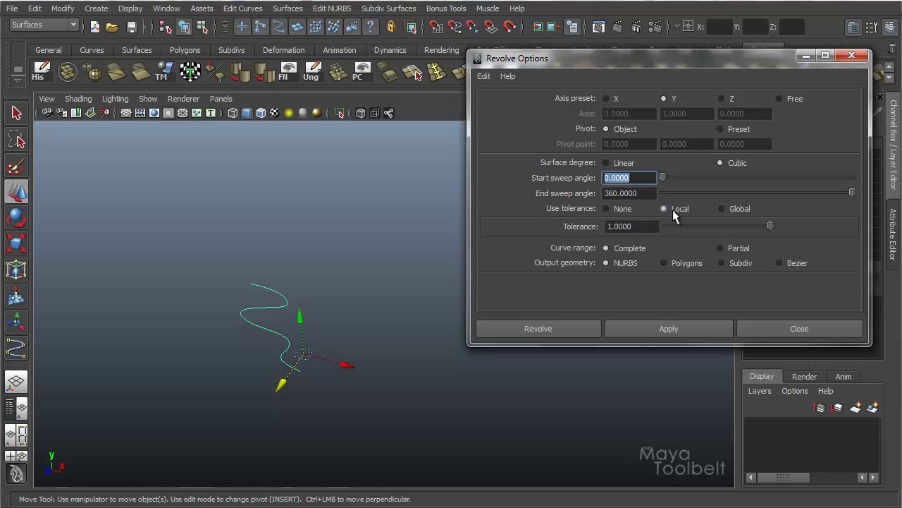
click(632, 209)
click(723, 209)
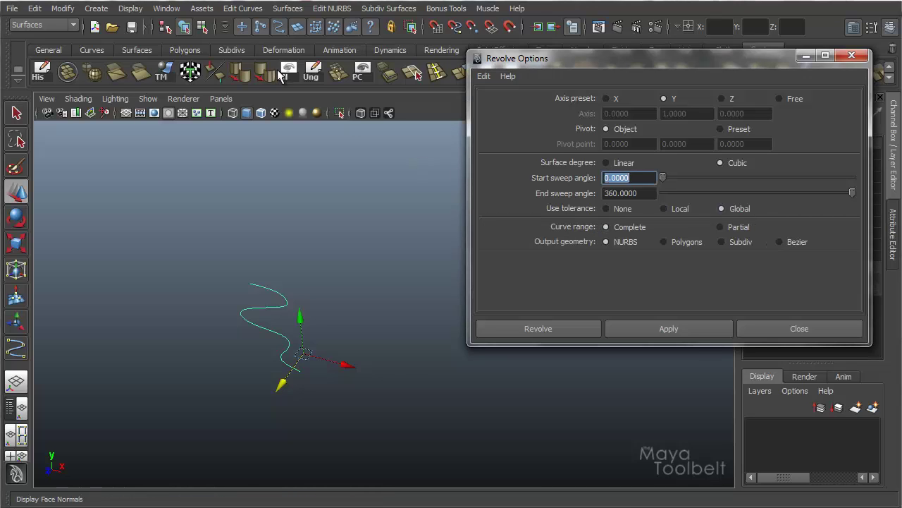
click(167, 8)
mouse_move(225, 87)
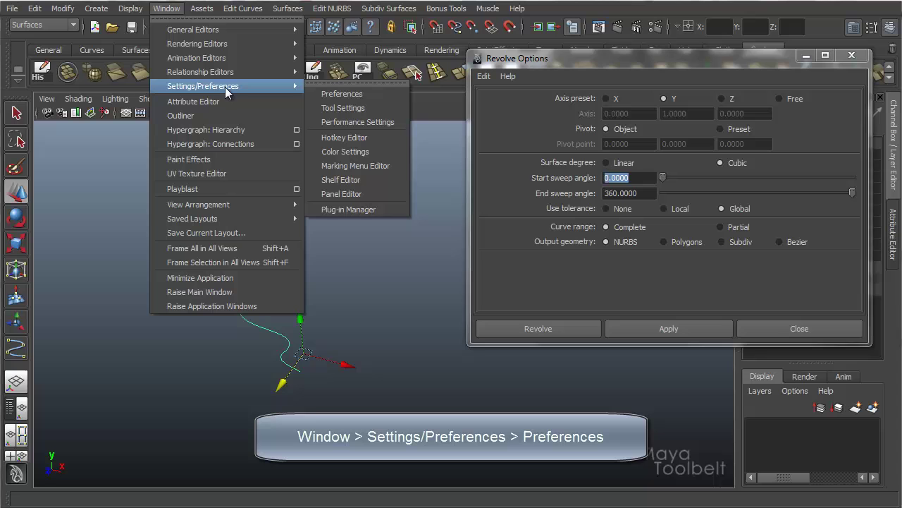
click(345, 94)
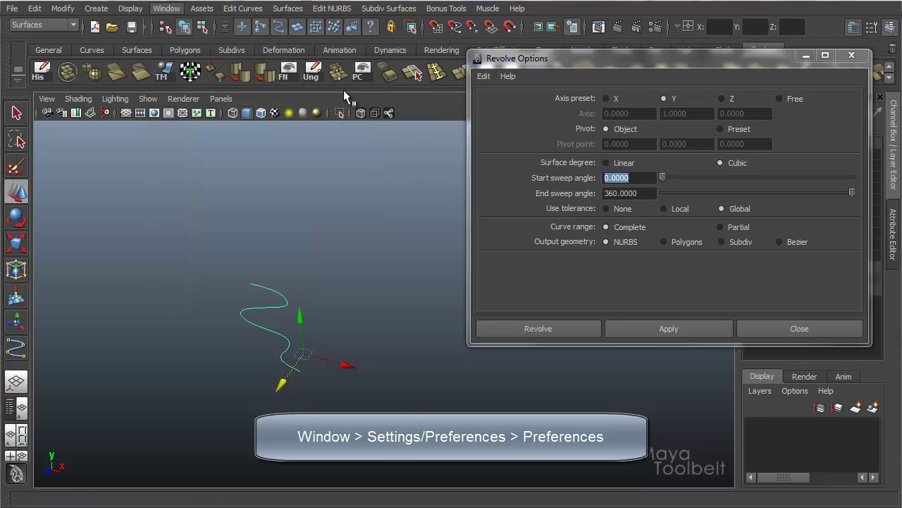
drag(555, 120, 335, 62)
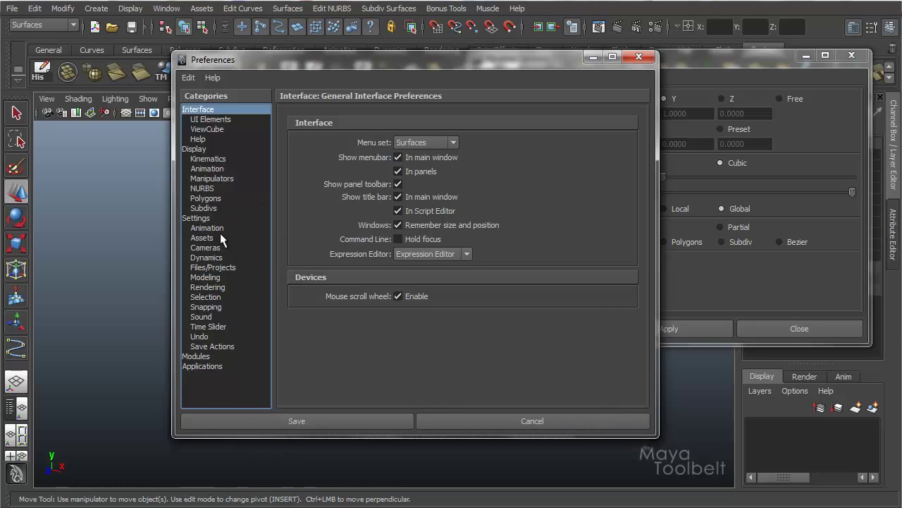
click(196, 217)
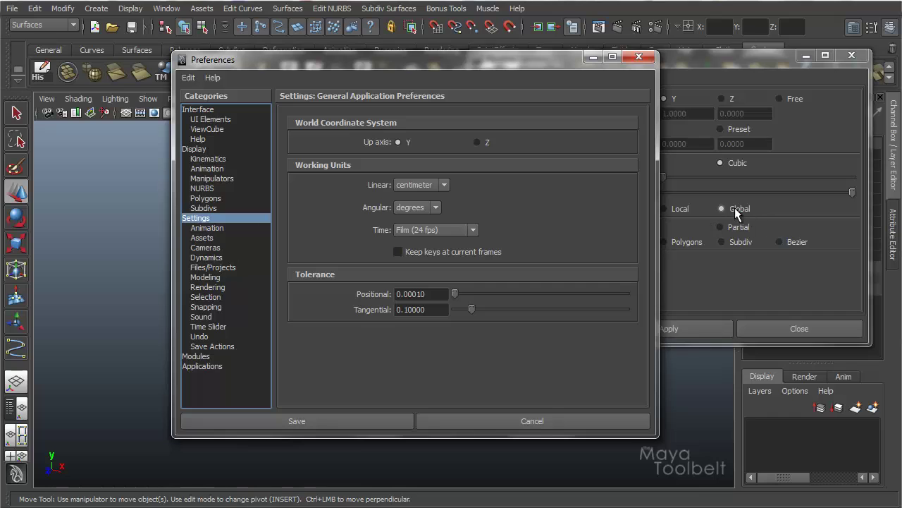
Step: Revolve the S-curve as a trial surface and orbit to inspect it
click(544, 421)
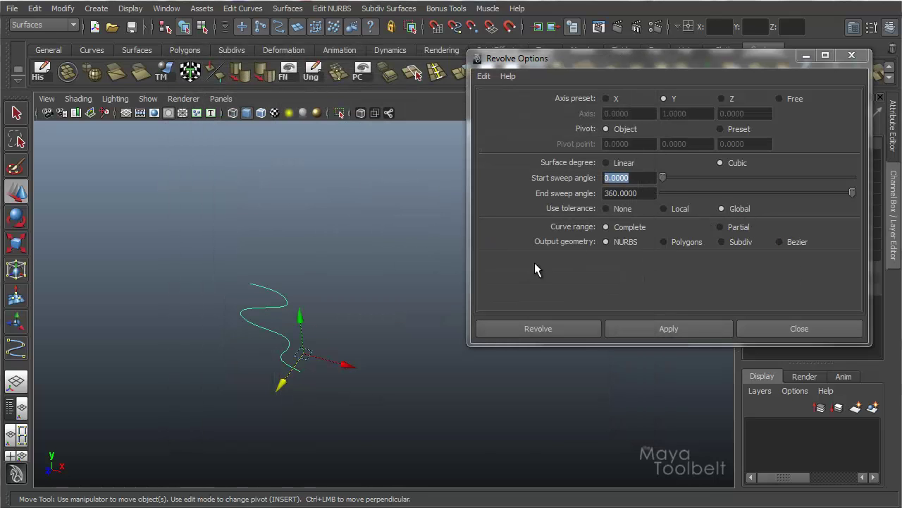
click(692, 332)
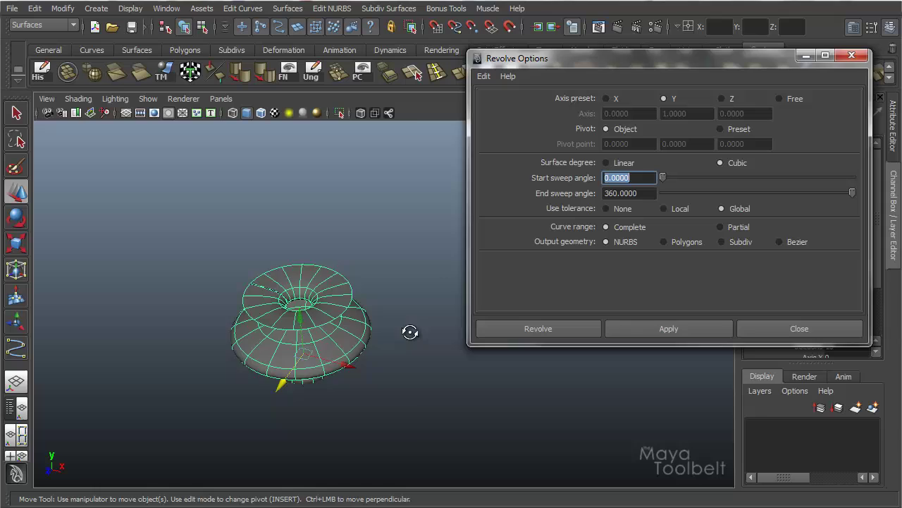
alt+drag(409, 332, 401, 310)
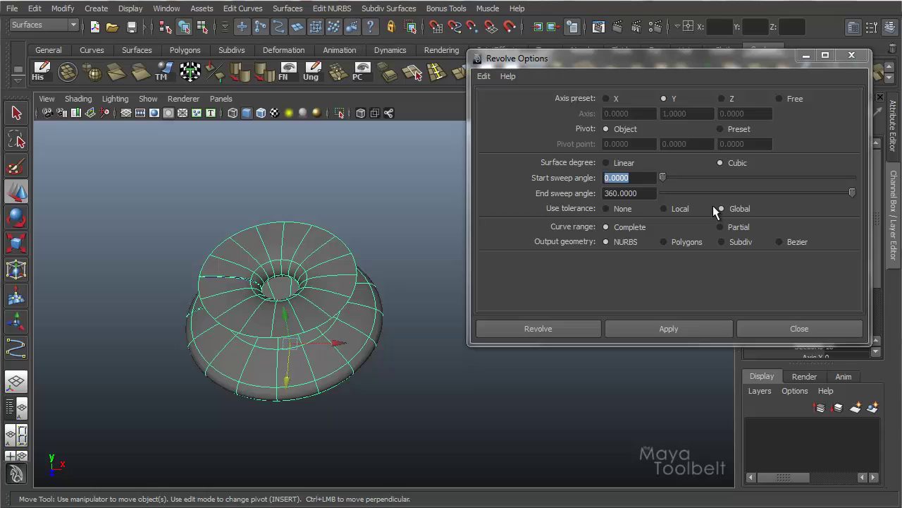
Step: Delete the trial surface, set tolerance to None with 8 segments, and reselect the curve
click(665, 208)
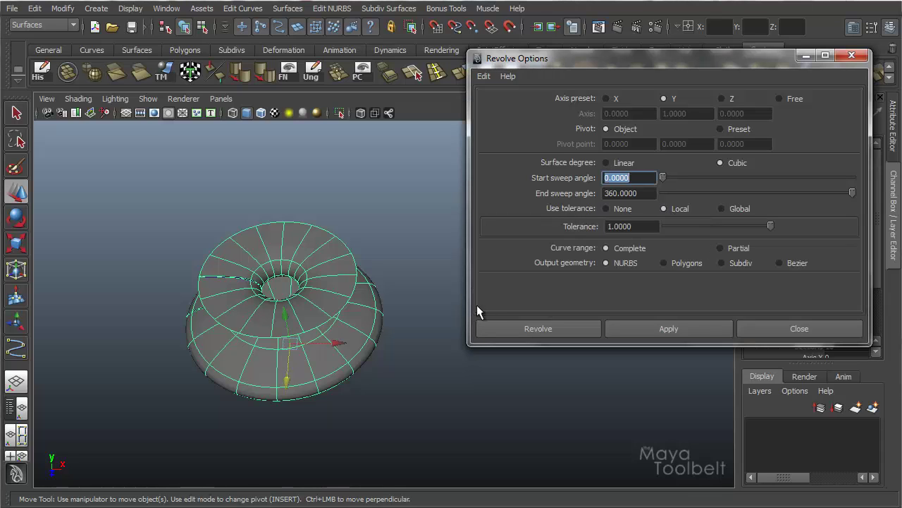
click(607, 209)
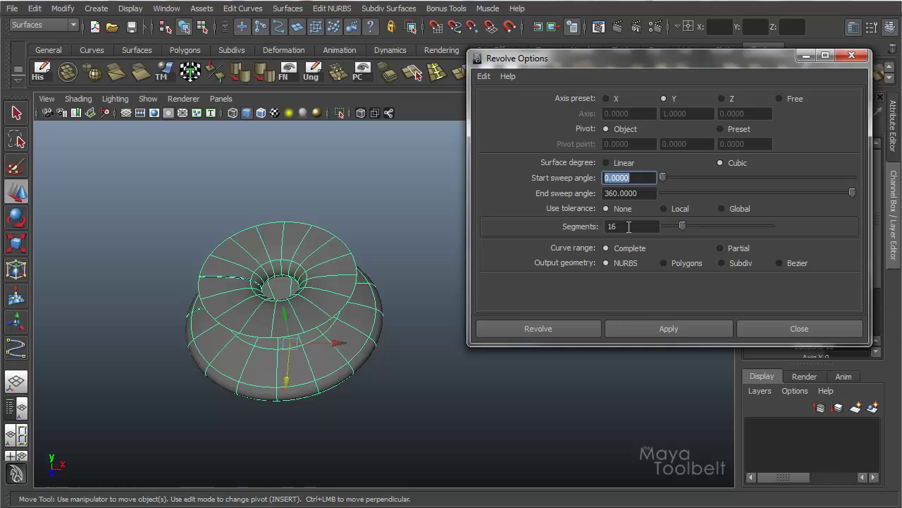
click(338, 274)
key(Delete)
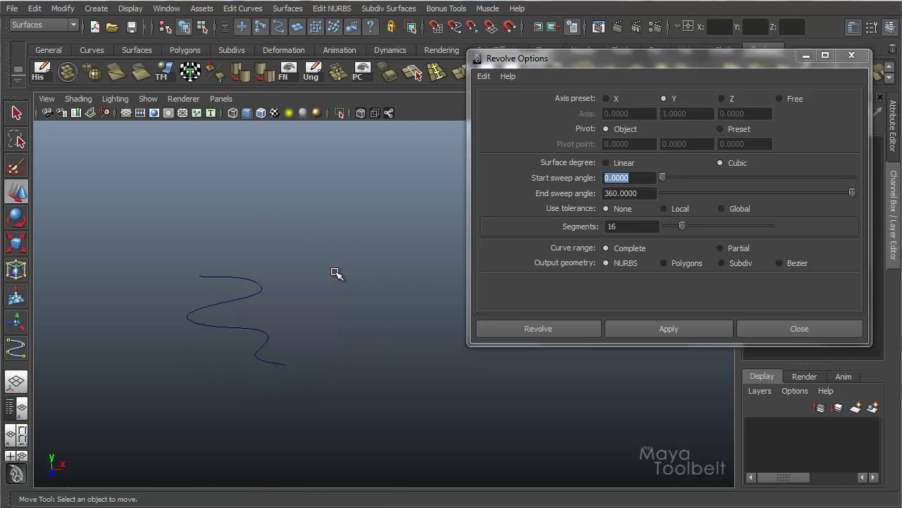
double_click(630, 227)
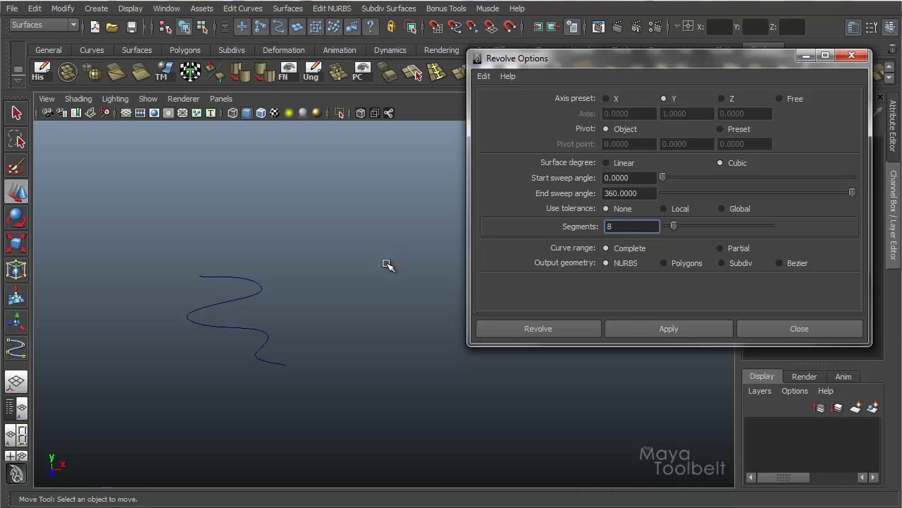
click(357, 289)
drag(356, 289, 352, 283)
key(w)
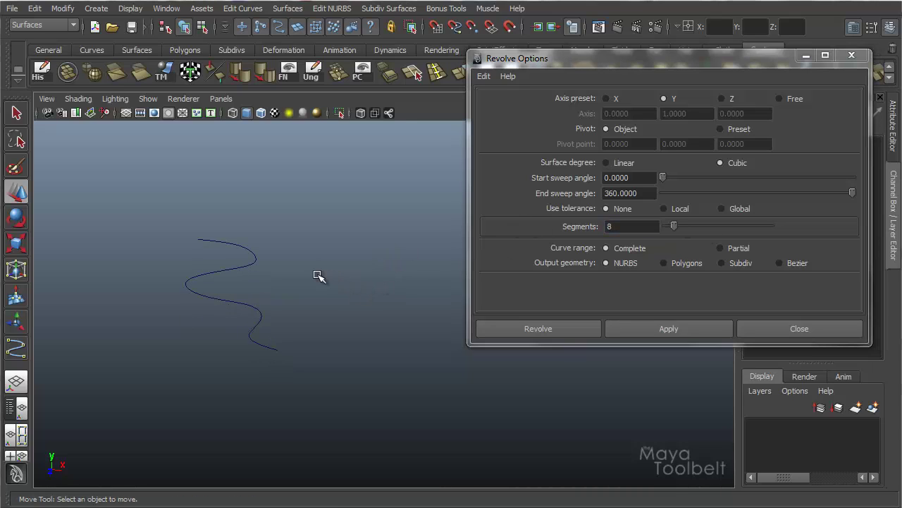
click(255, 258)
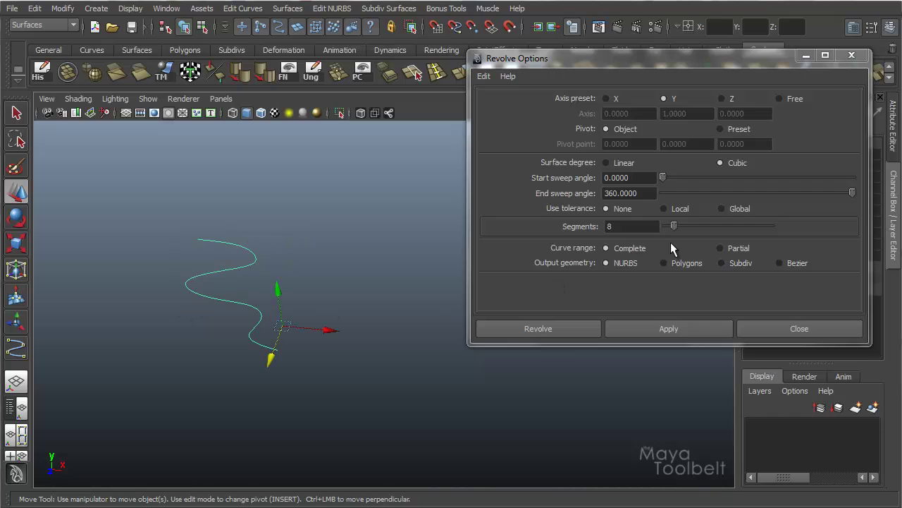
Step: Set Curve range back to Complete, reselect the profile curve, and save the revolve settings
click(733, 249)
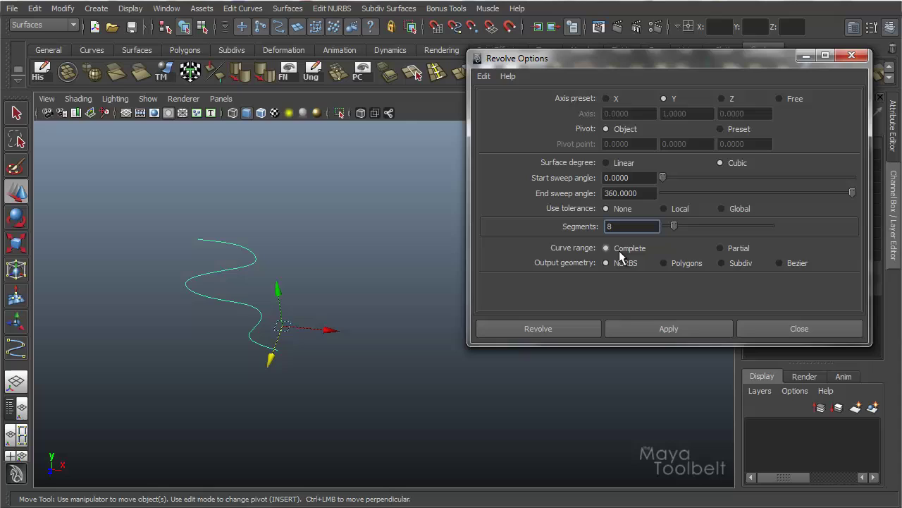
key(ctrl+z)
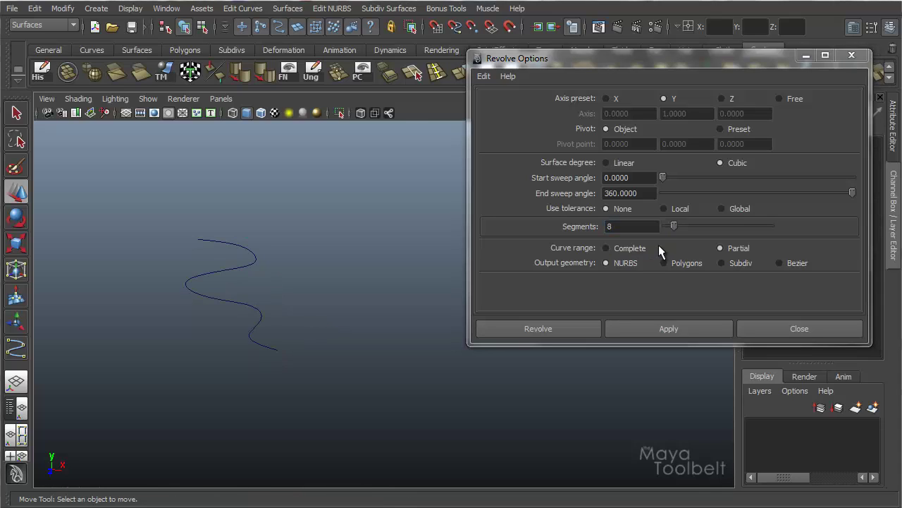
click(727, 249)
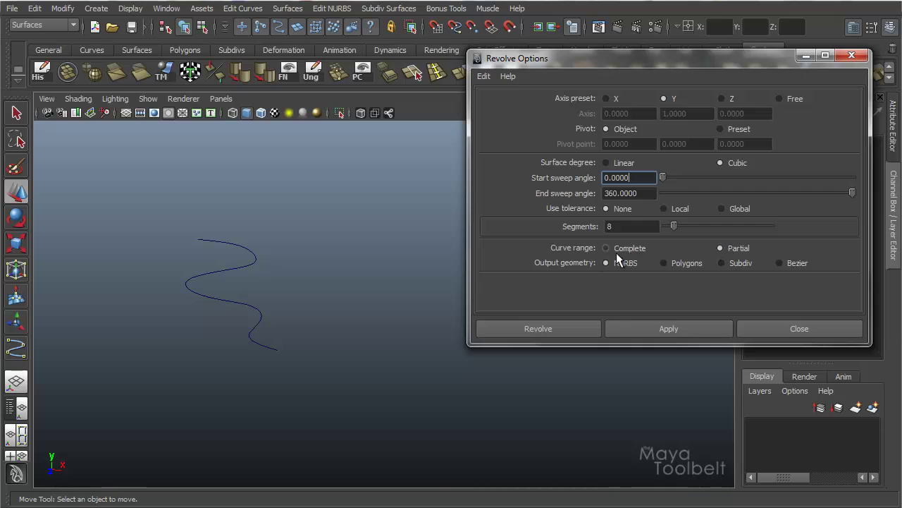
click(624, 249)
click(258, 265)
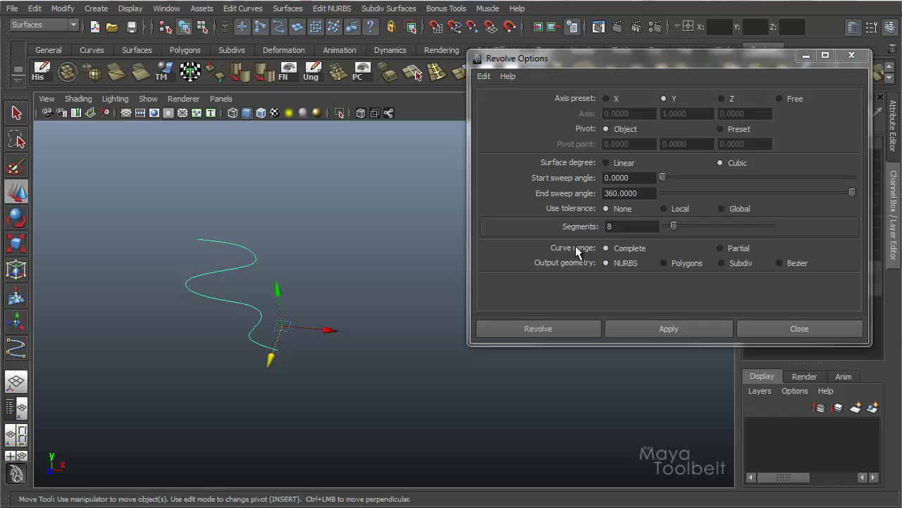
click(483, 77)
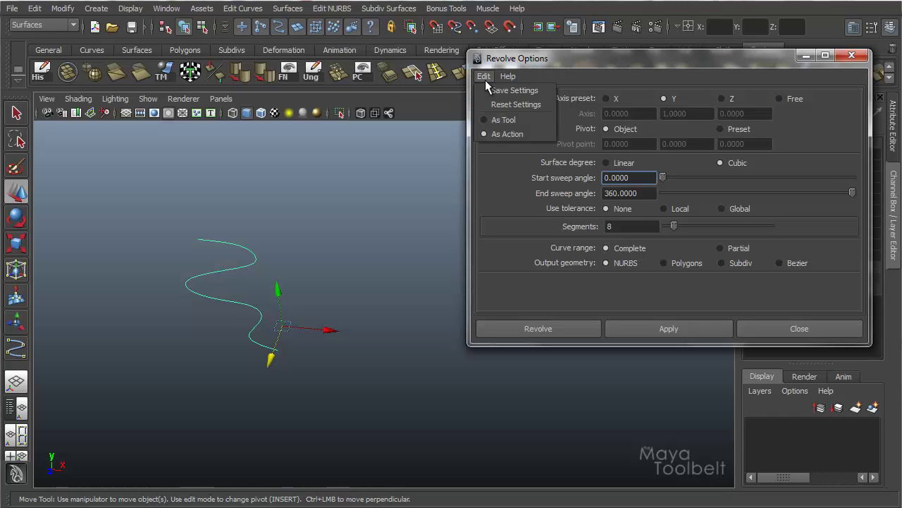
click(506, 106)
Step: Revolve a full surface and move it up, then revolve a Partial-range surface pulled forward
click(651, 327)
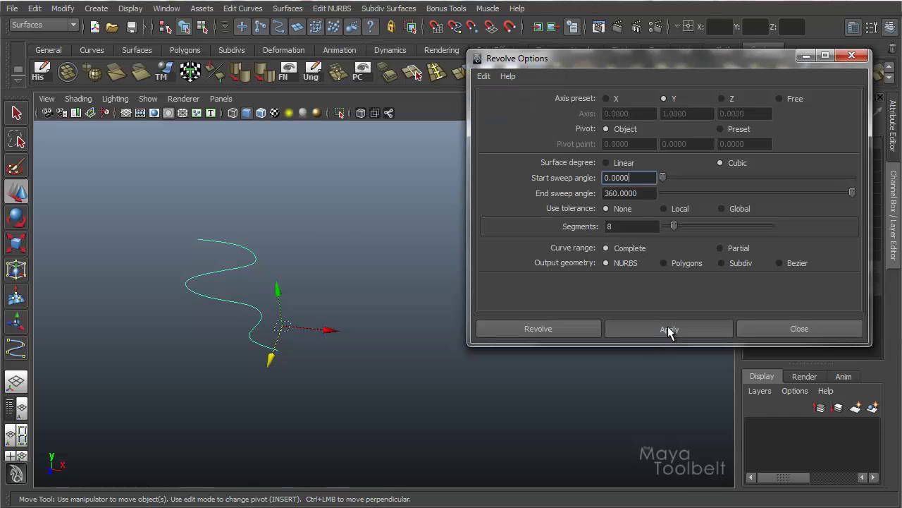
mouse_move(353, 265)
middle_down()
mouse_move(364, 248)
mouse_move(356, 258)
middle_up()
click(257, 308)
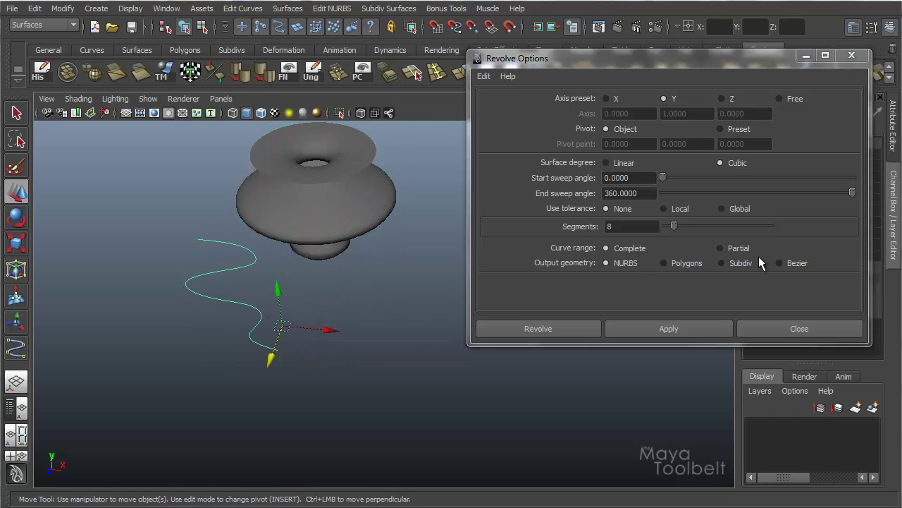
click(738, 246)
click(688, 323)
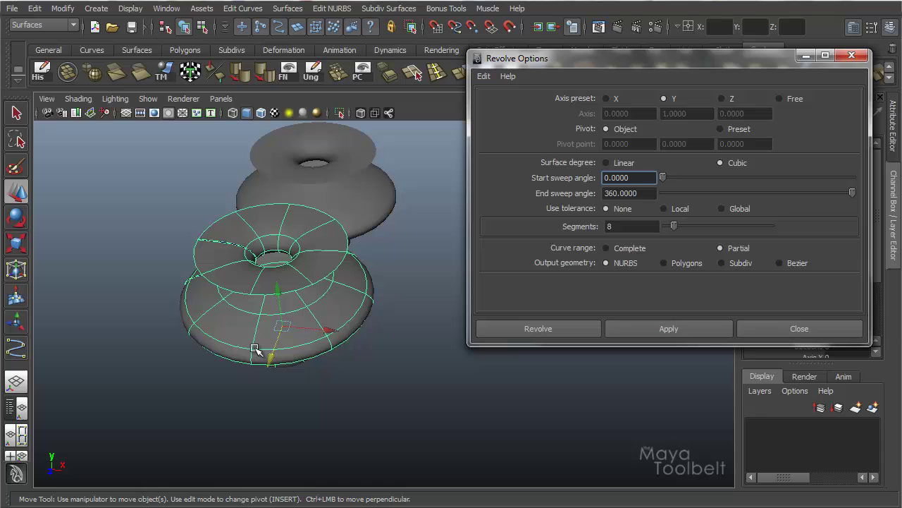
drag(269, 363, 187, 437)
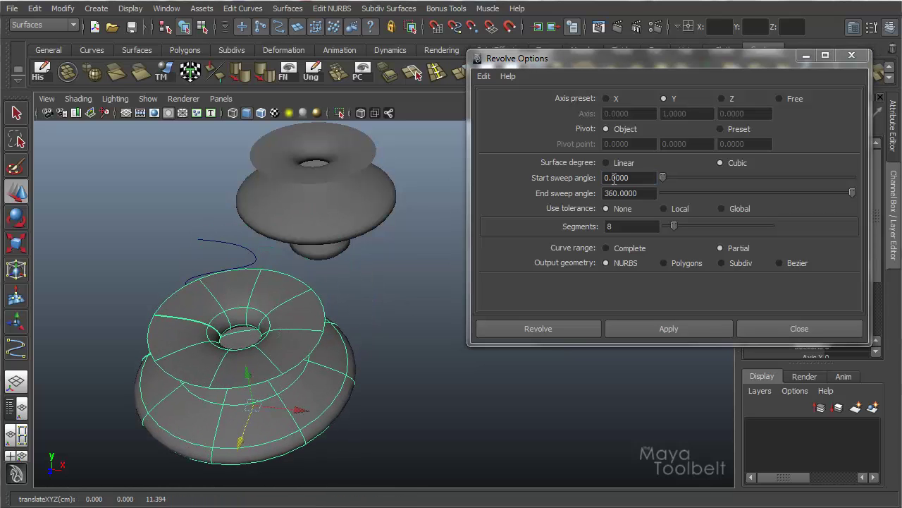
Step: Select the right revolved surface, set Curve range to Complete, and close Revolve Options
click(808, 57)
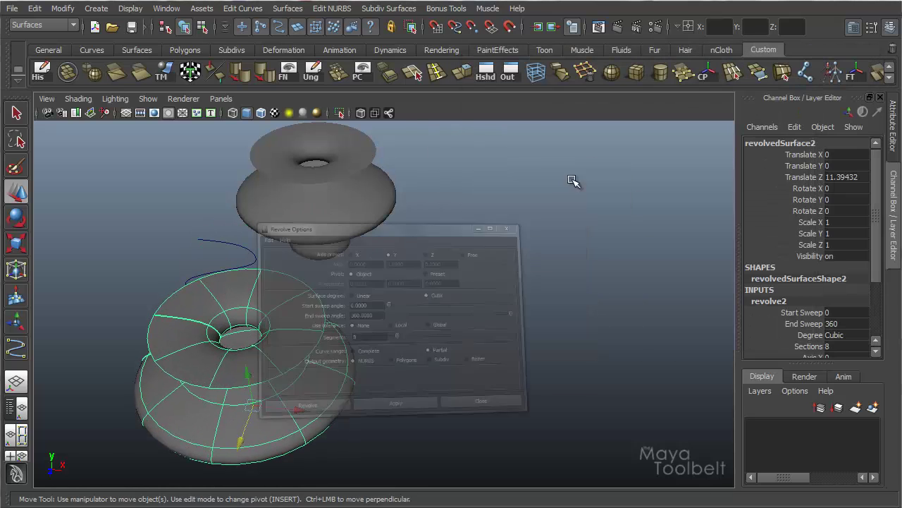
alt+drag(574, 181, 525, 278)
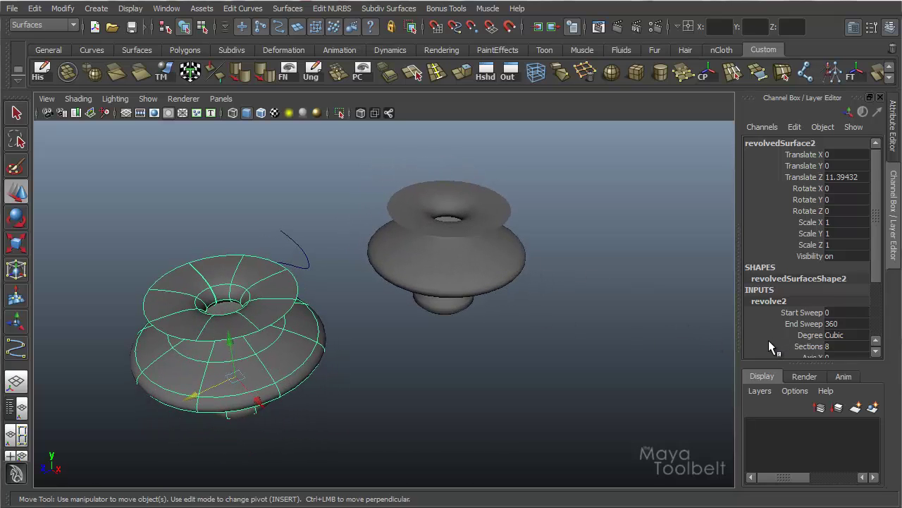
click(440, 262)
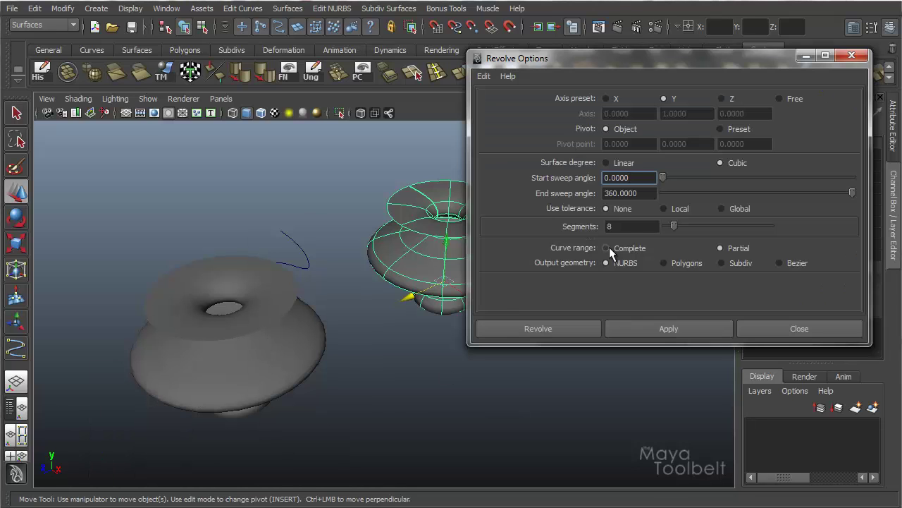
click(606, 247)
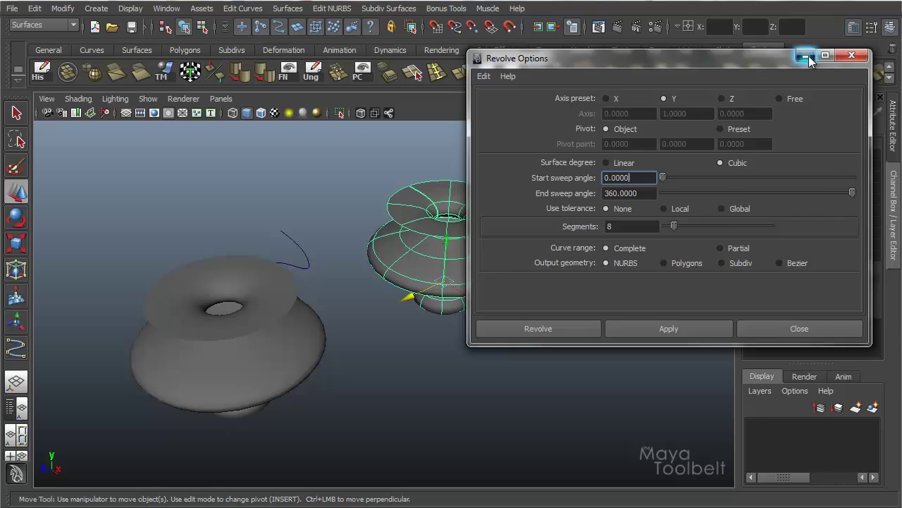
click(852, 55)
Step: Expand revolve1 and subCurve1 in the Channel Box to show the Min and Max values
click(297, 349)
click(509, 274)
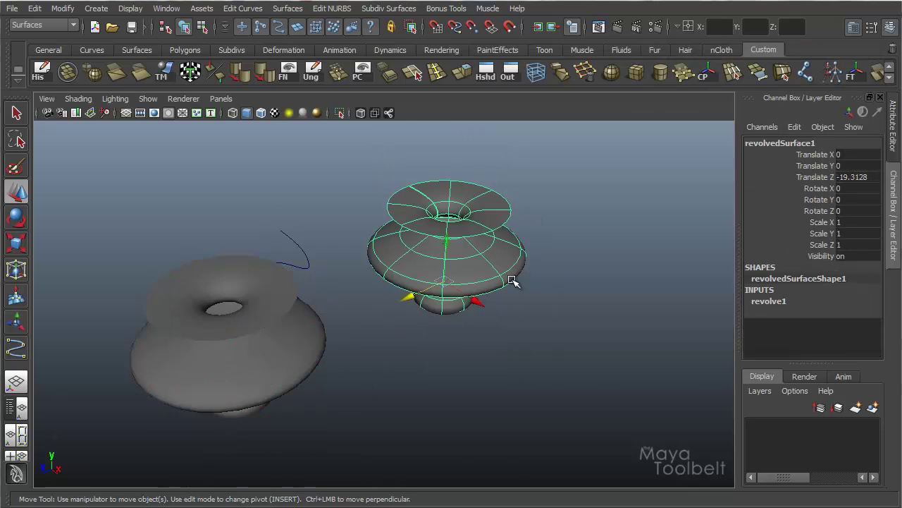
click(279, 366)
click(481, 276)
click(769, 302)
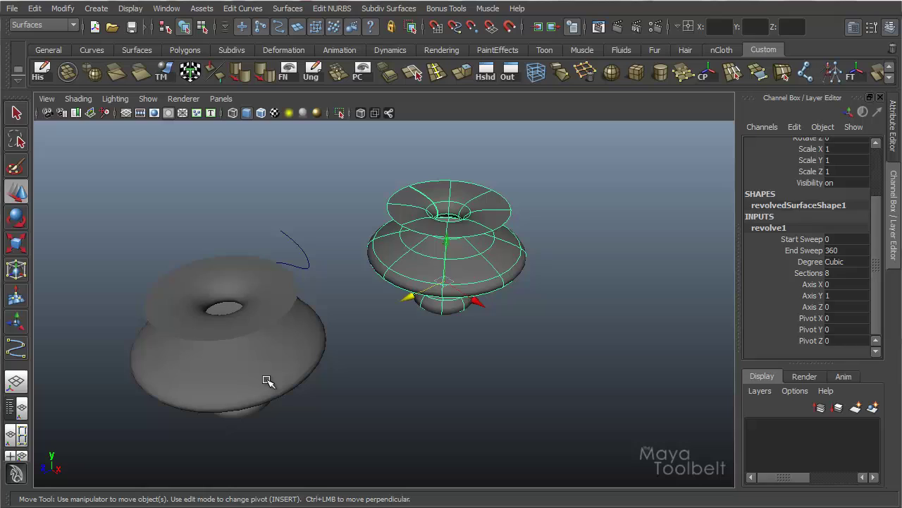
click(240, 368)
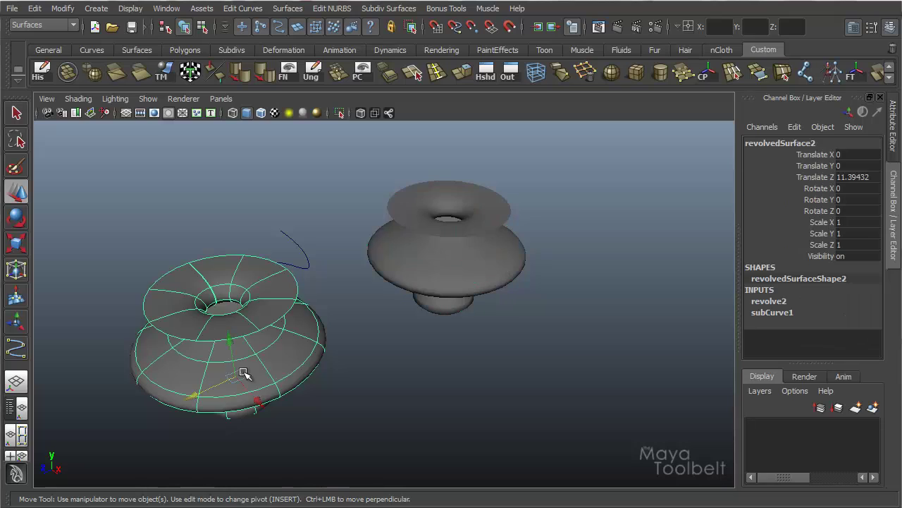
click(779, 311)
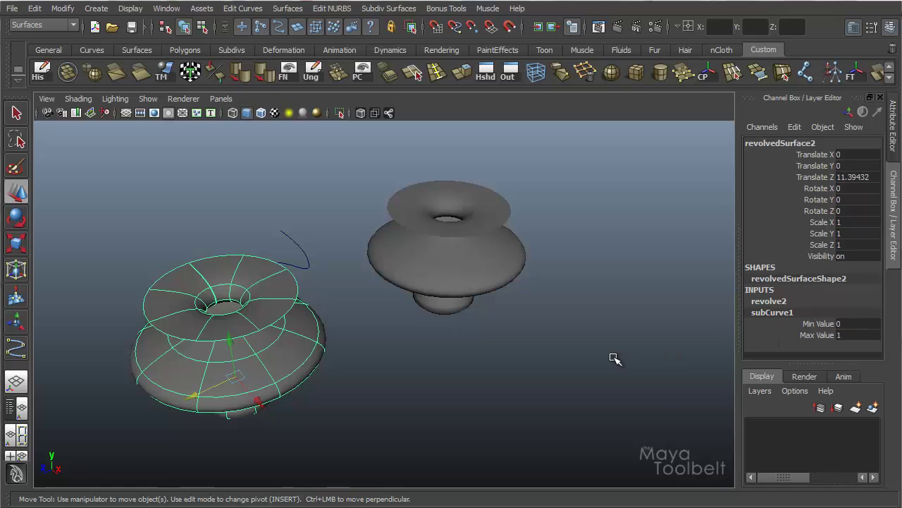
Step: Slide subCurve1 Min and Max values interactively to reshape the second revolved surface
click(832, 332)
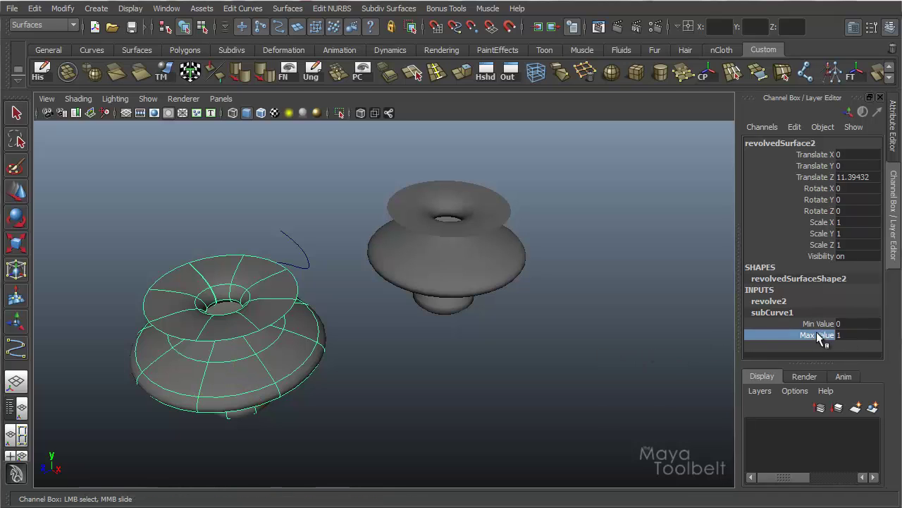
click(844, 325)
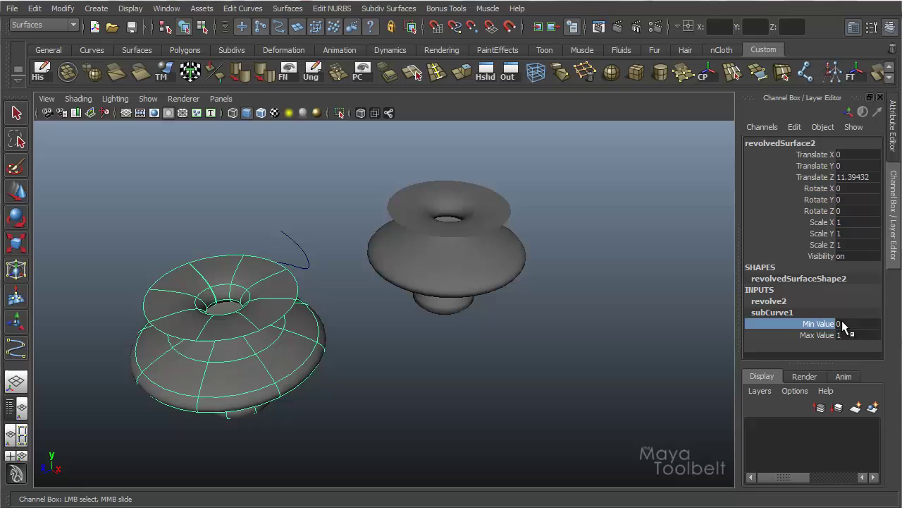
middle_drag(451, 362, 778, 353)
click(822, 335)
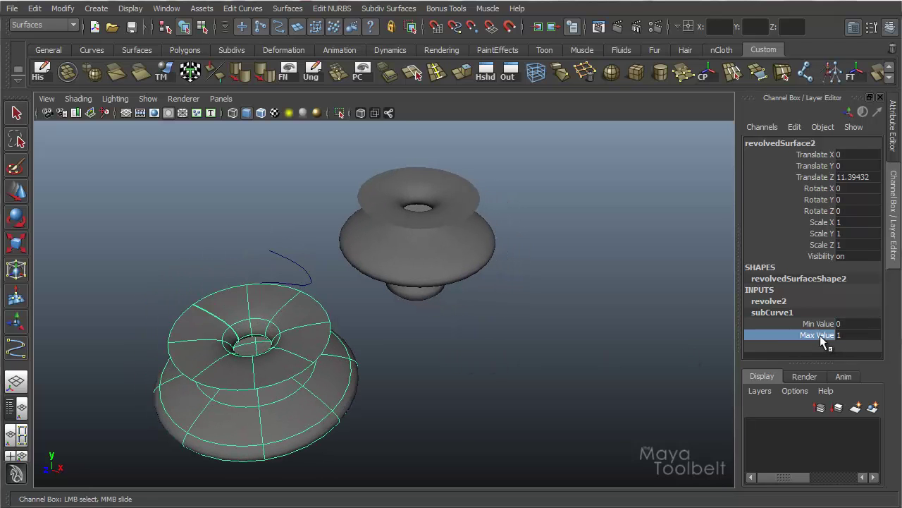
middle_drag(543, 379, 520, 346)
alt+drag(519, 346, 347, 316)
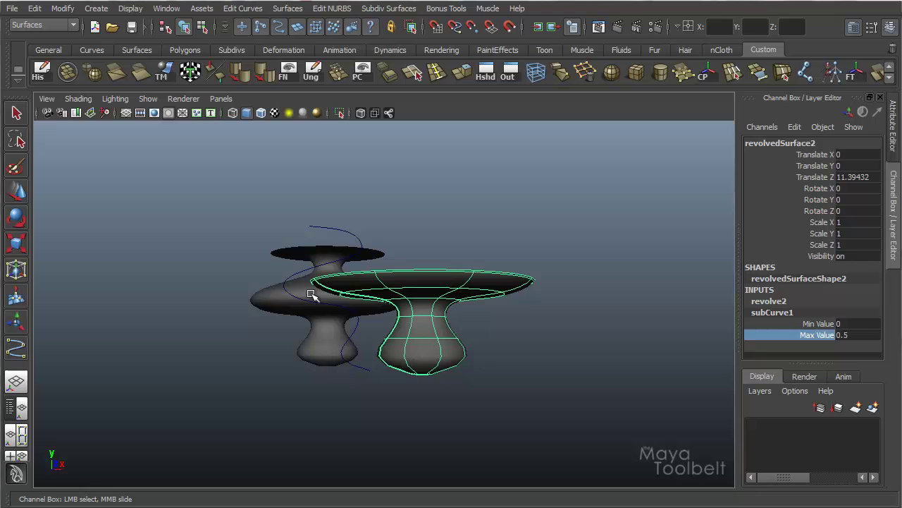
alt+drag(461, 350, 383, 373)
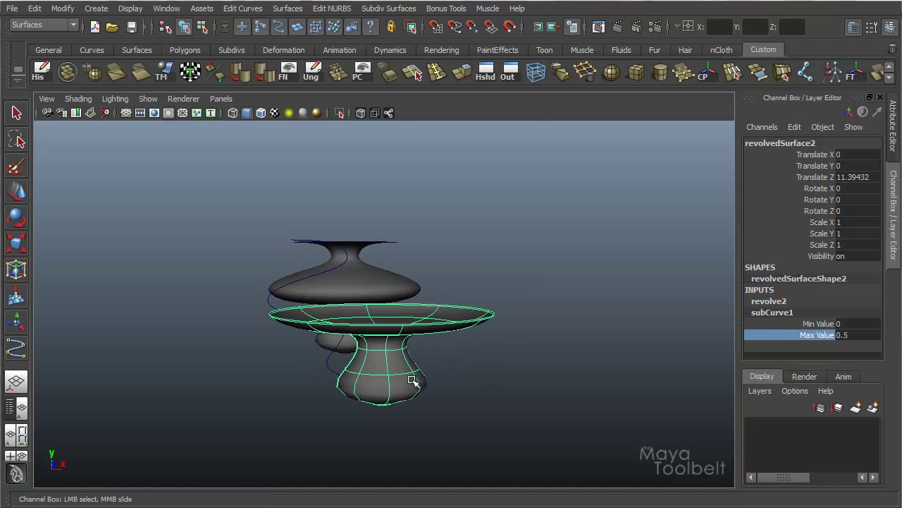
alt+drag(446, 331, 435, 301)
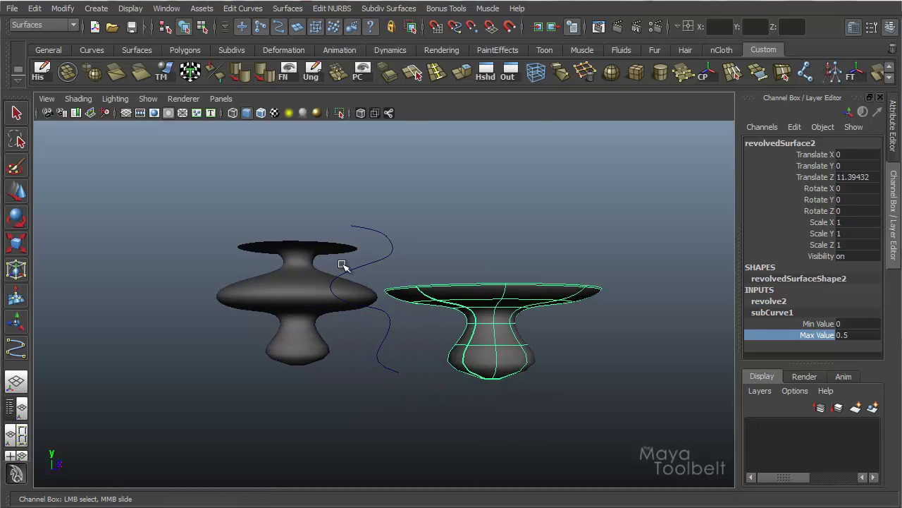
Step: Reselect the front revolved surface and enter subCurve1 Max Value 1 and Min Value 0.5
click(304, 273)
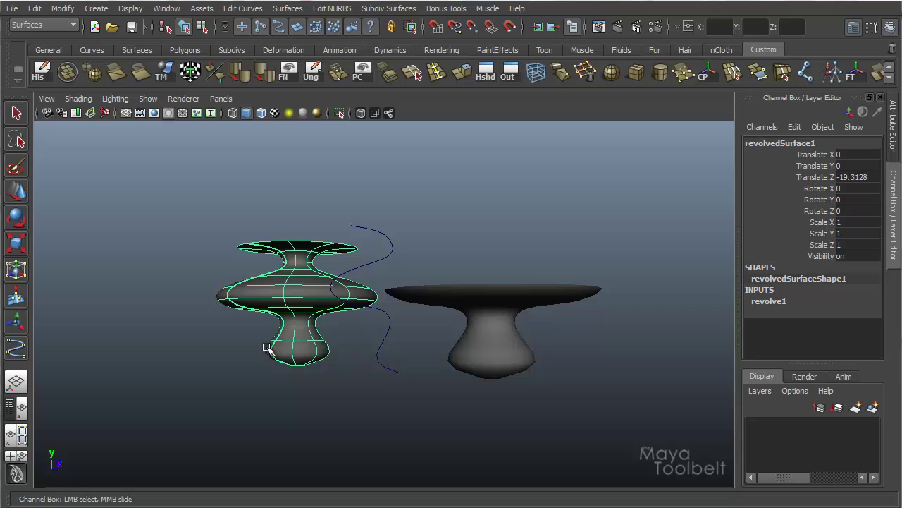
click(391, 260)
alt+drag(439, 268, 770, 305)
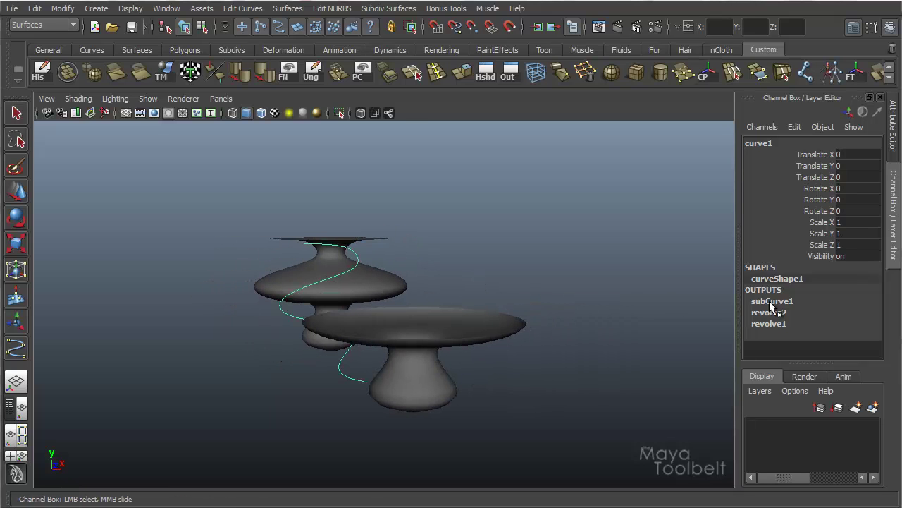
click(511, 327)
click(817, 335)
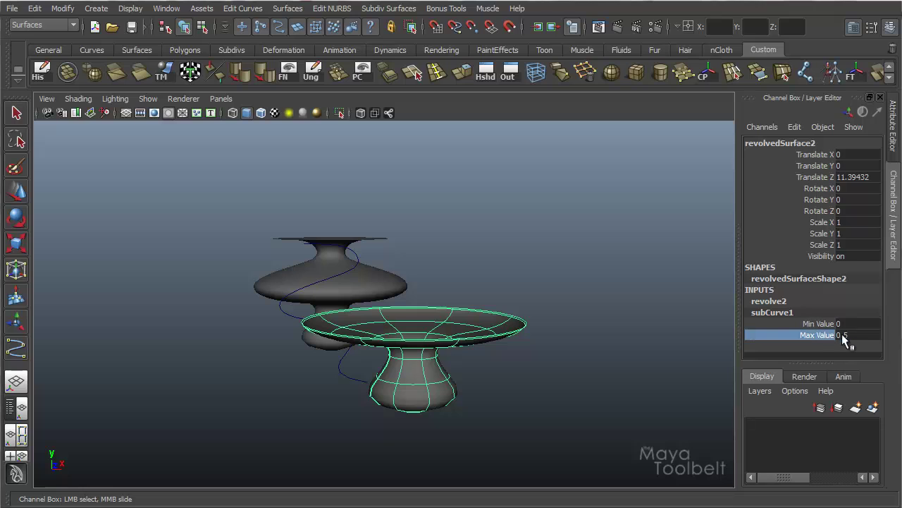
double_click(859, 337)
alt+drag(508, 335, 502, 343)
key(shift+Tab)
key(Tab)
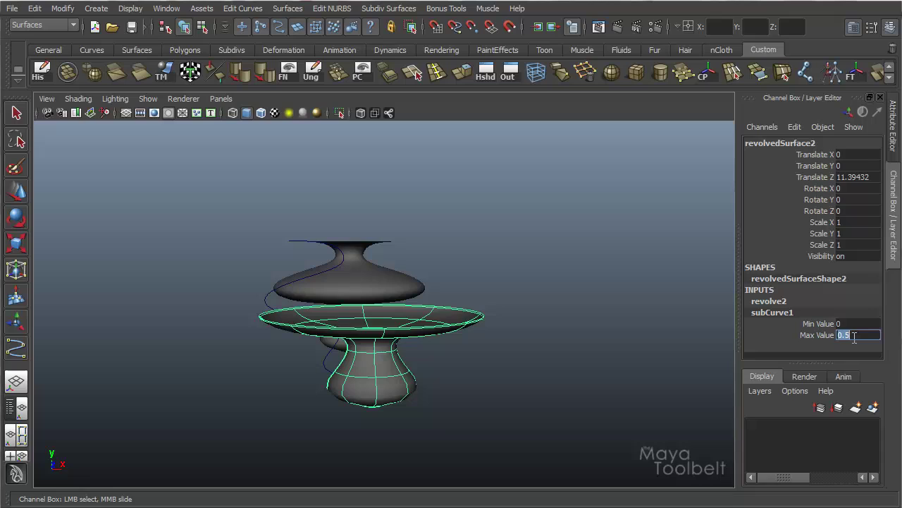
text(1)
key(Return)
key(shift+Tab)
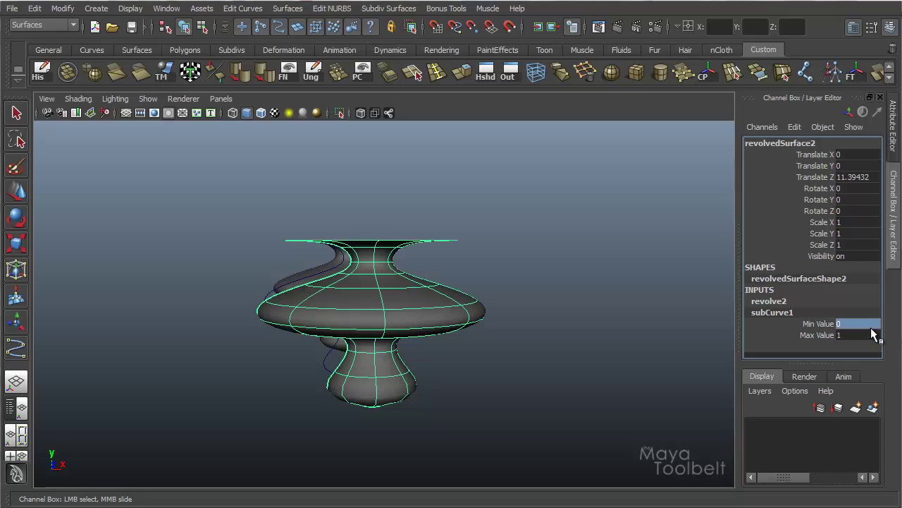
key(Return)
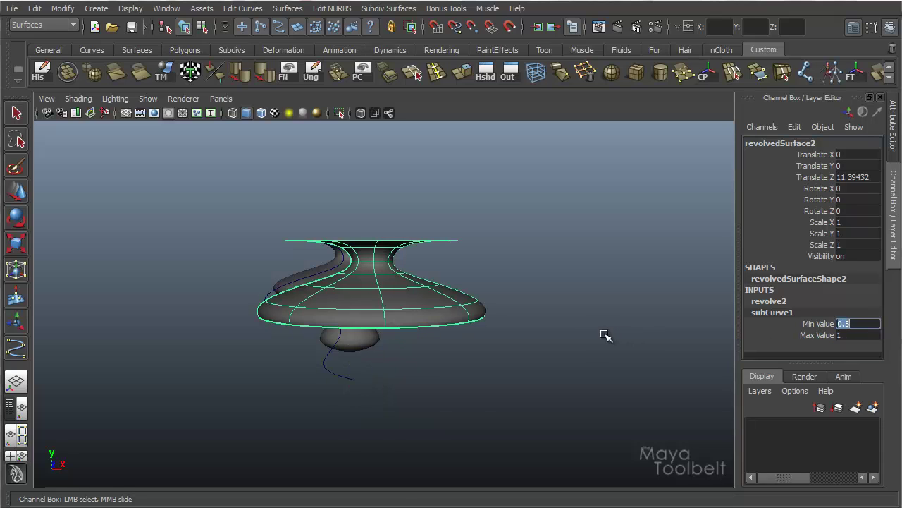
Step: Slide subCurve1 Min Value up to 0.7 to shrink the lower flare
alt+drag(544, 338, 594, 324)
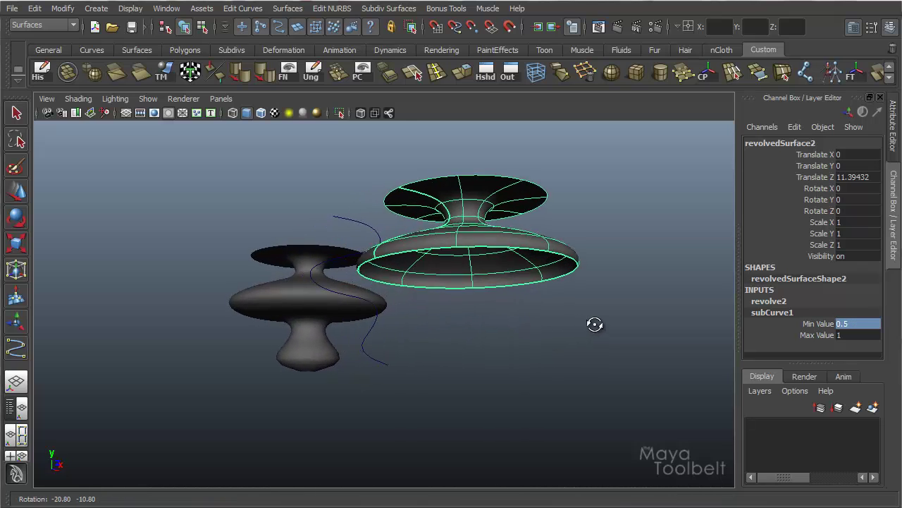
alt+drag(532, 230, 493, 251)
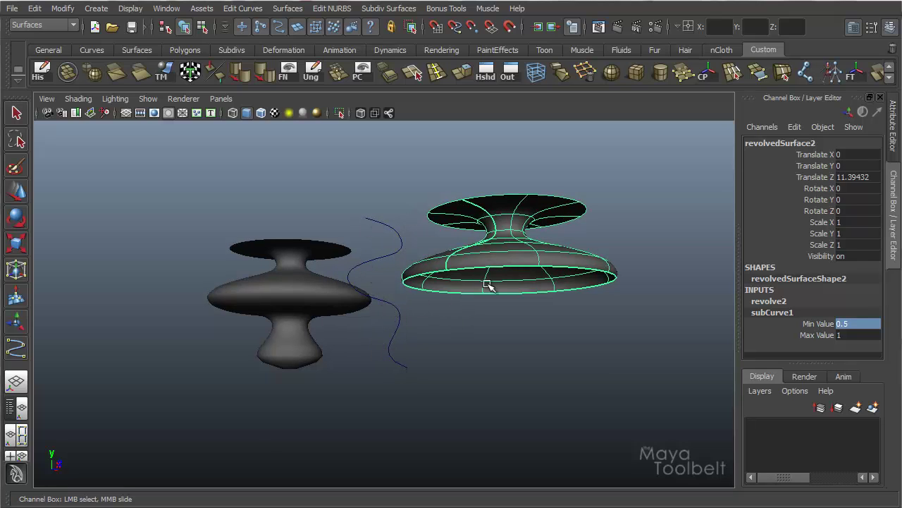
click(821, 323)
middle_drag(586, 308, 588, 306)
alt+drag(590, 304, 529, 321)
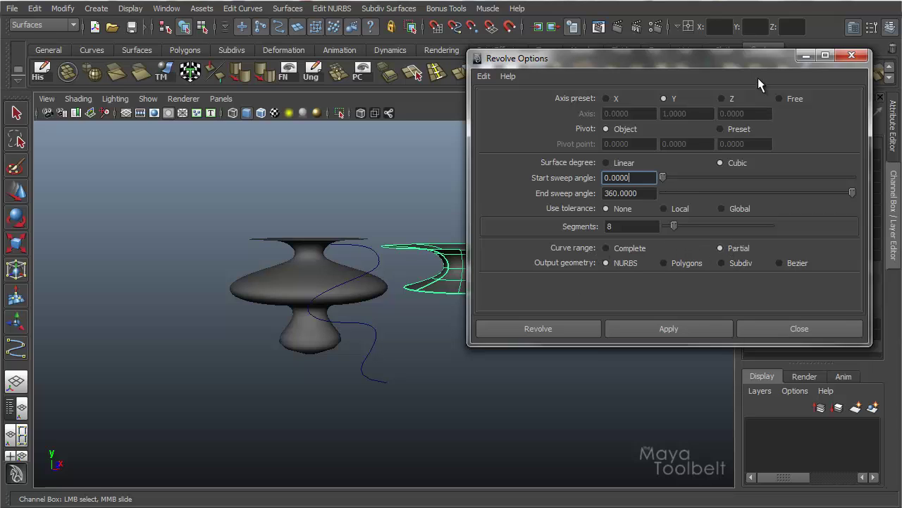
Step: Drag revolve2's End Sweep down to about 154.88 so the surface opens into a fan
click(808, 53)
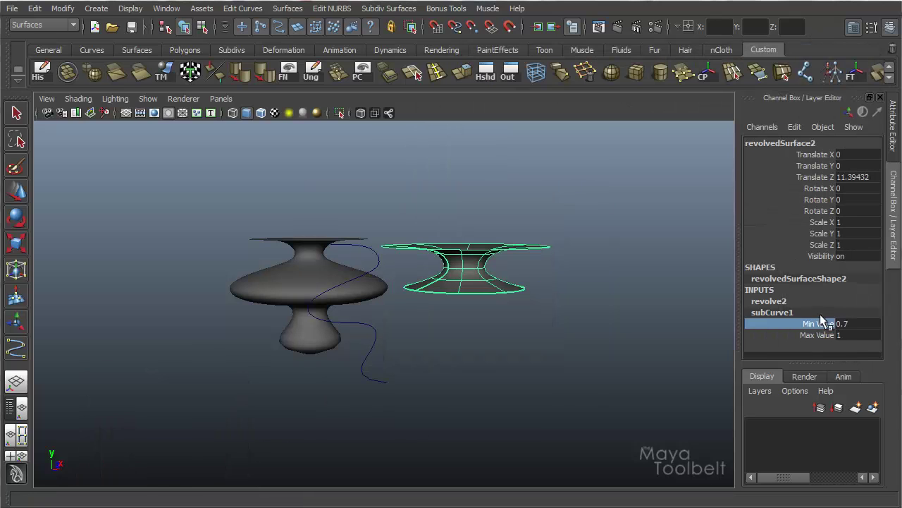
alt+drag(534, 331, 532, 333)
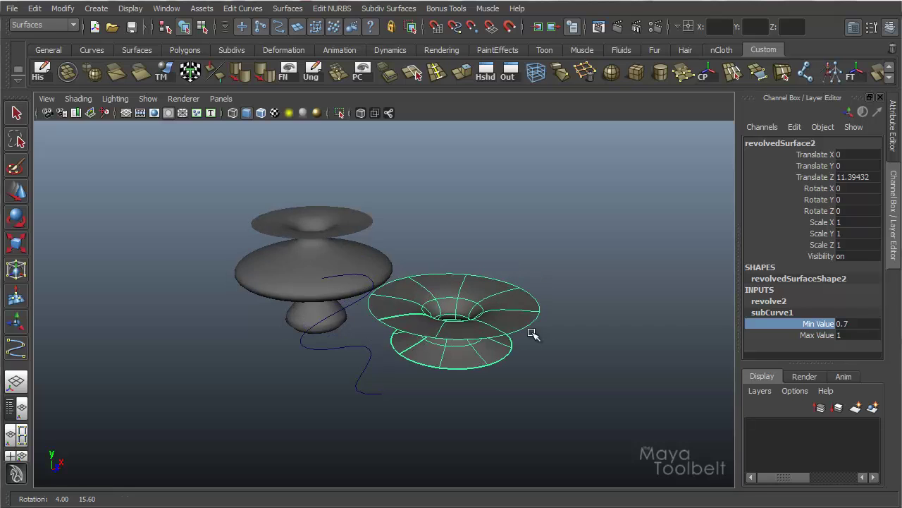
click(778, 305)
alt+drag(543, 292, 560, 288)
click(804, 239)
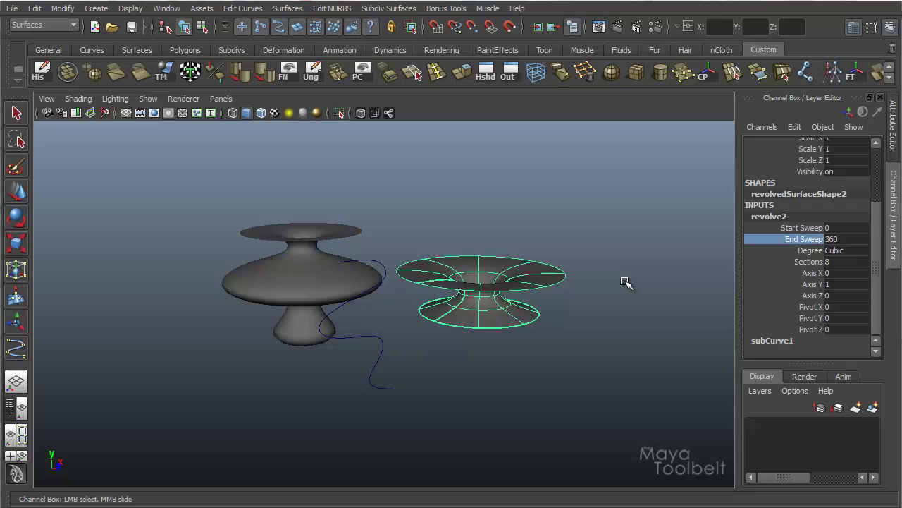
middle_drag(626, 282, 490, 312)
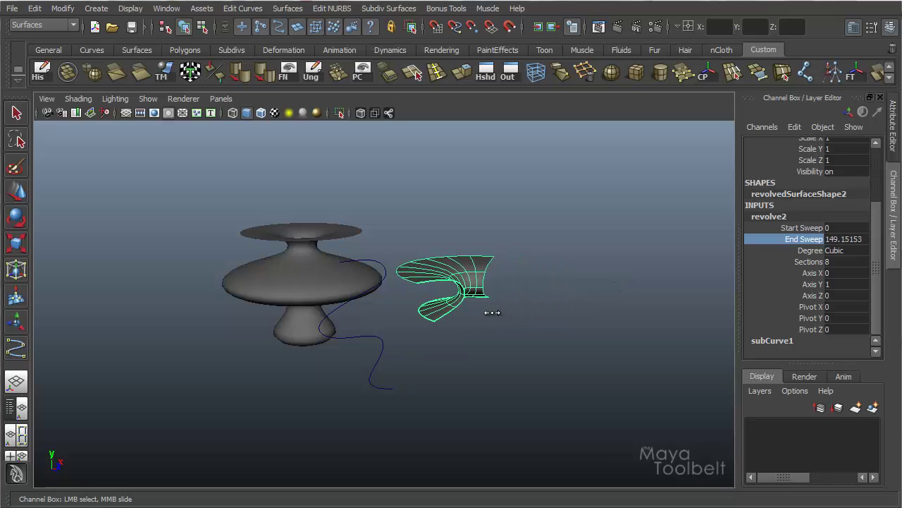
alt+drag(532, 311, 566, 319)
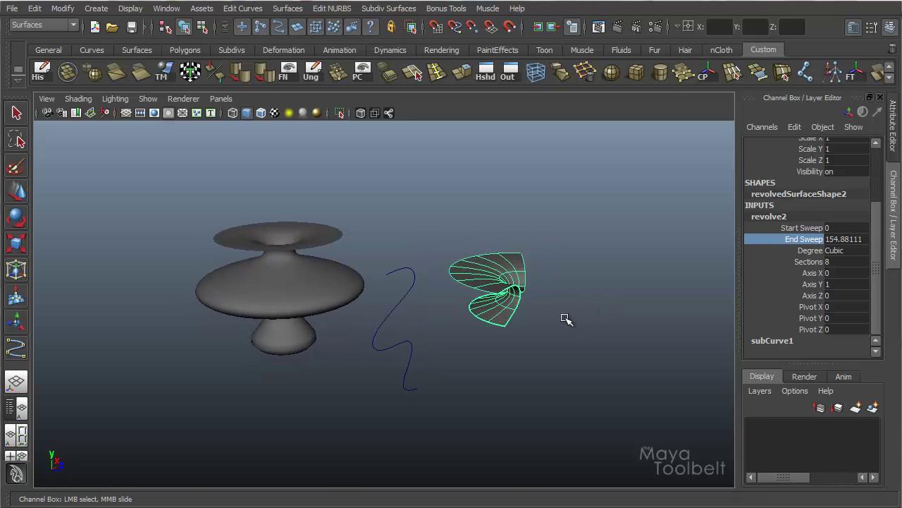
alt+drag(540, 320, 563, 338)
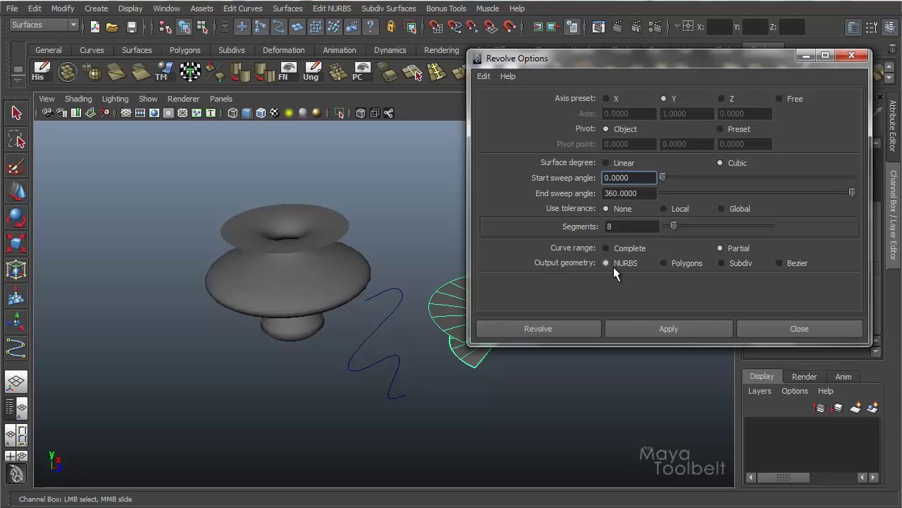
Step: Toggle Revolve Output geometry through Polygons, NURBS, Bezier and back to Polygons
click(674, 264)
scroll(679, 267, down, 6)
scroll(683, 267, up, 4)
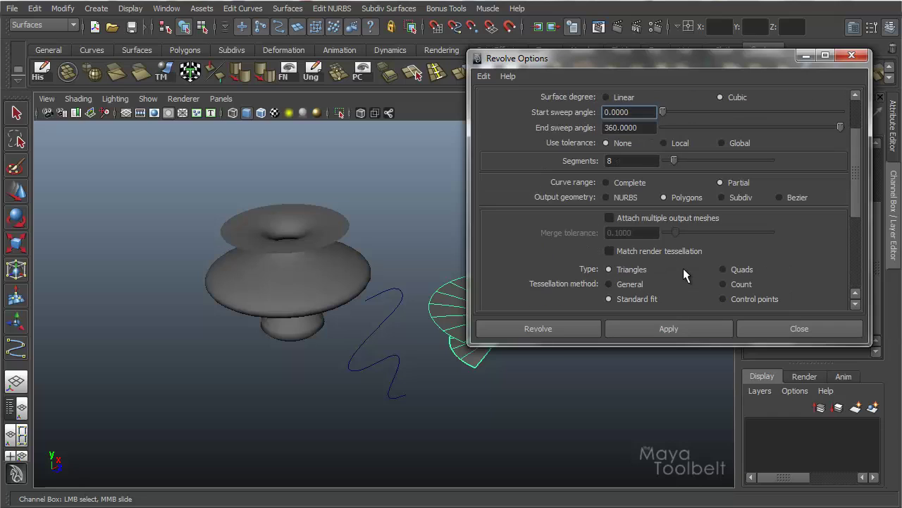
click(612, 197)
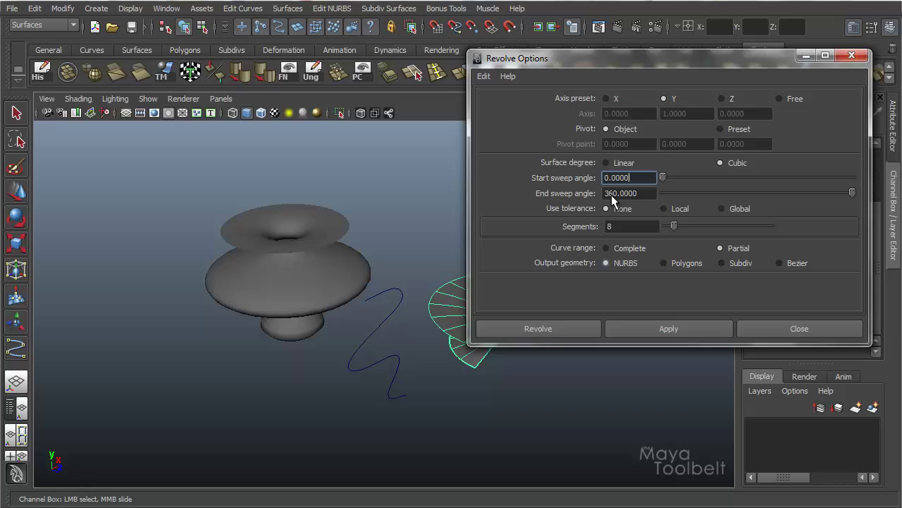
click(780, 263)
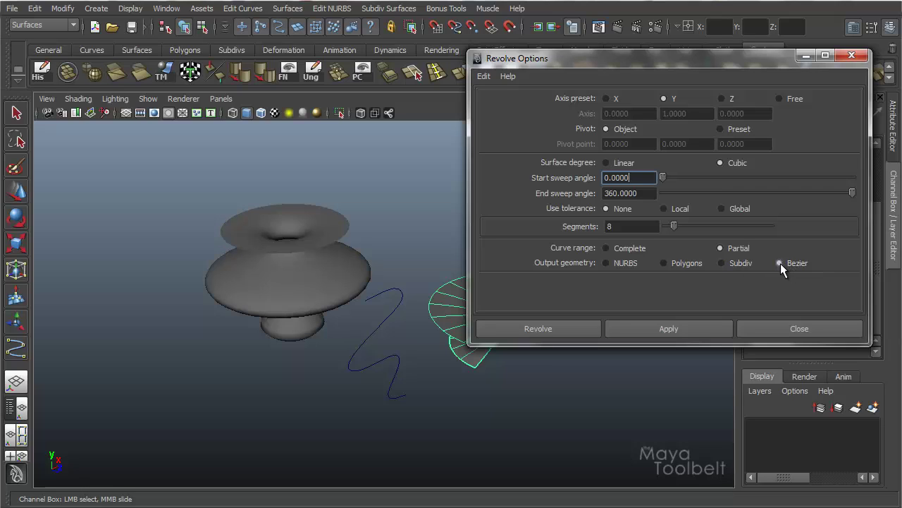
click(671, 262)
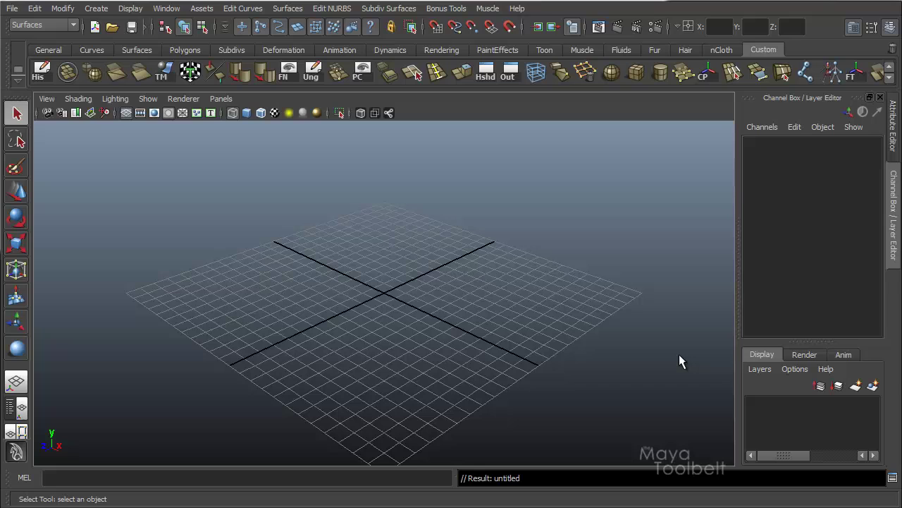
Step: Switch to side view and start a CV curve with points rising from the origin
alt+drag(498, 288, 496, 266)
key(space)
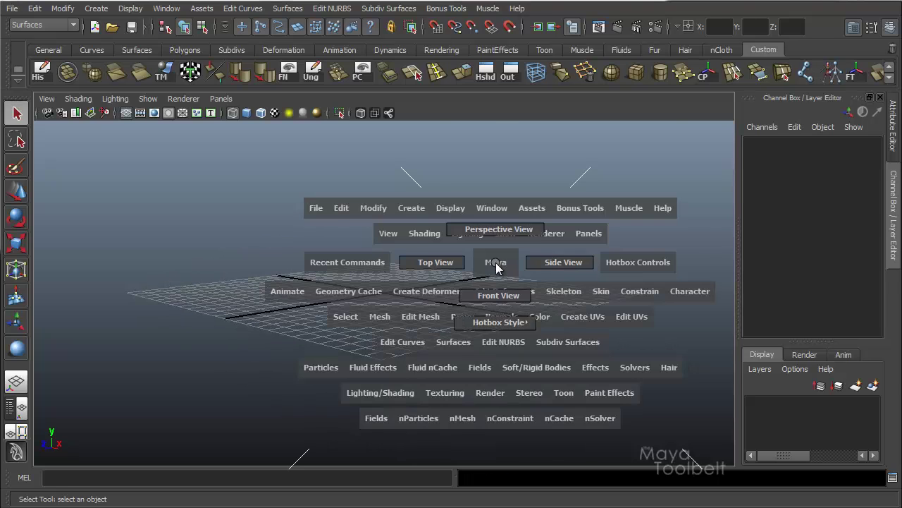
click(543, 261)
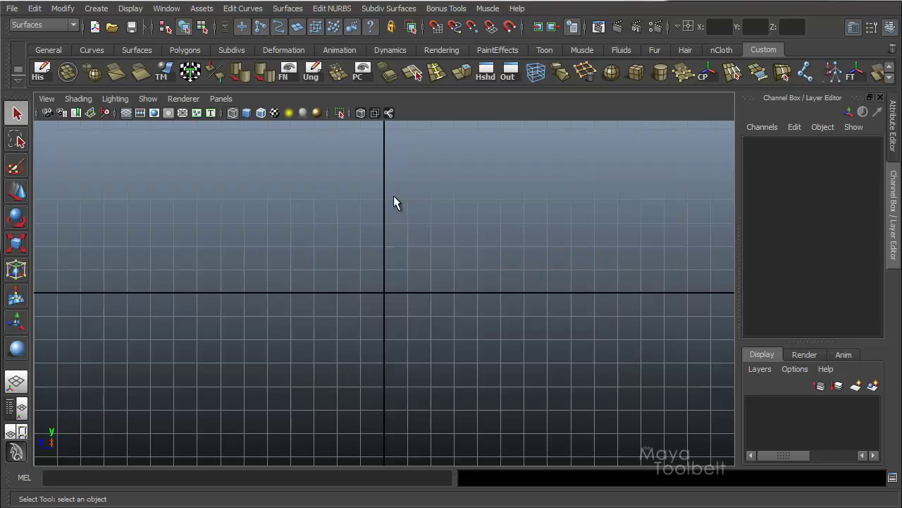
click(96, 9)
click(122, 115)
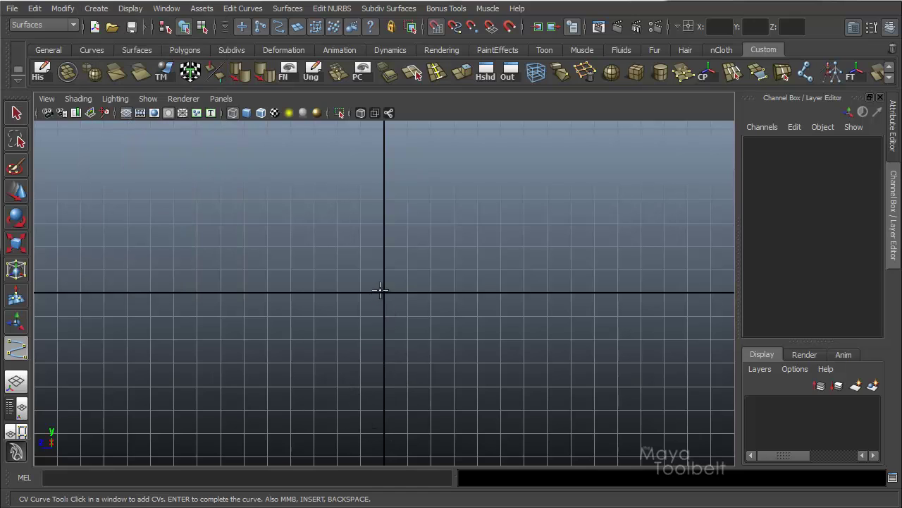
click(384, 292)
click(281, 270)
click(245, 225)
click(281, 195)
Step: Extend the curve upward with four more points, finish it, and return to perspective
alt+middle_drag(409, 205, 468, 372)
click(284, 283)
click(326, 224)
click(262, 184)
click(172, 171)
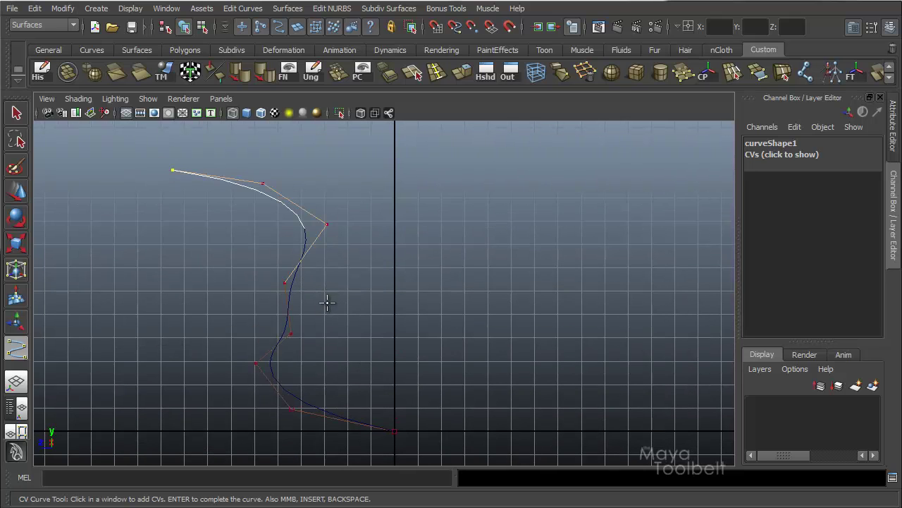
key(Return)
key(space)
drag(320, 321, 311, 140)
Step: Revolve curve1 360° around Y with default settings and smooth-shade the vase
click(289, 8)
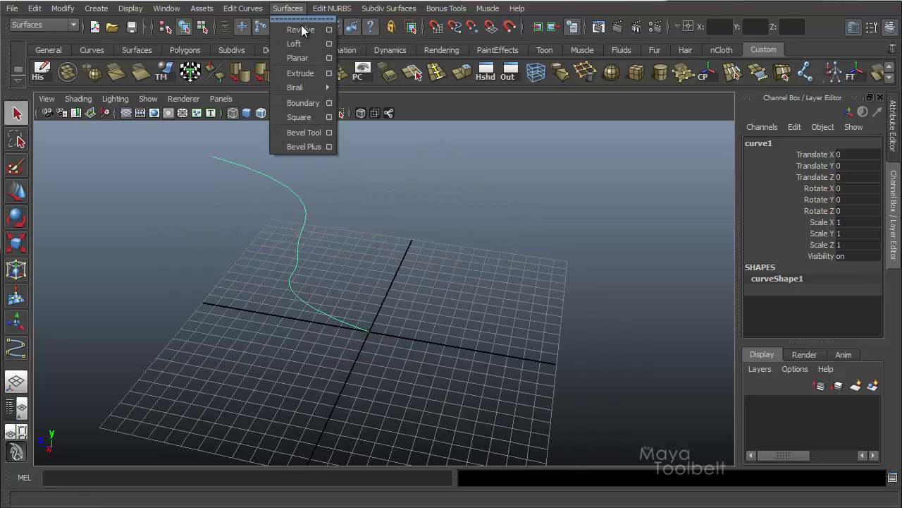
click(329, 29)
click(484, 75)
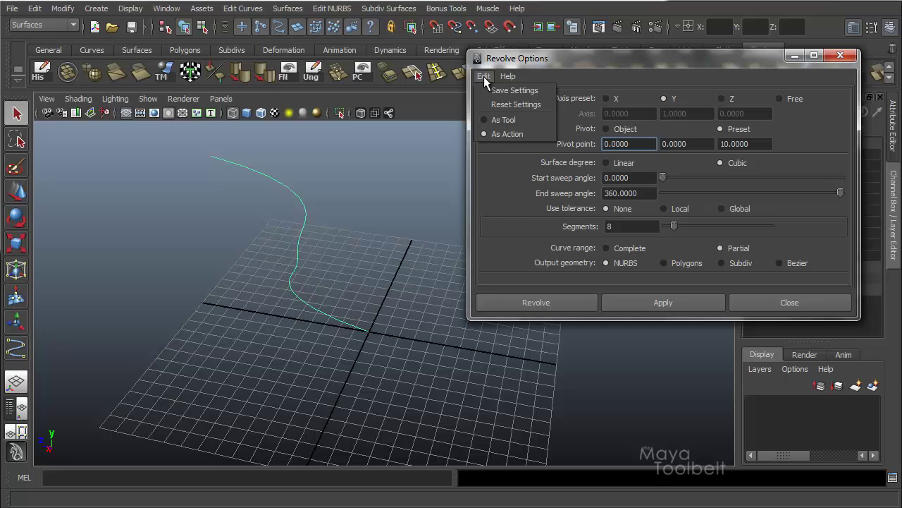
click(505, 106)
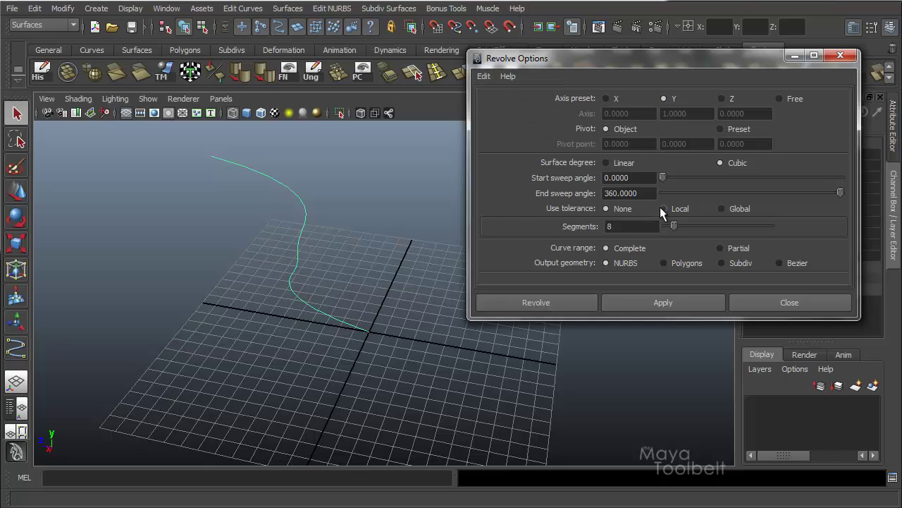
click(663, 301)
click(789, 302)
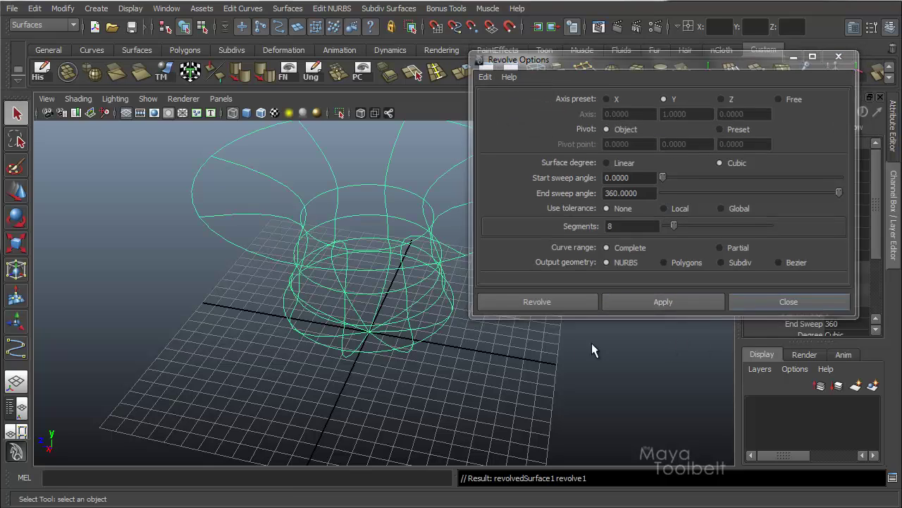
key(5)
alt+drag(522, 313, 538, 249)
alt+middle_drag(538, 249, 514, 224)
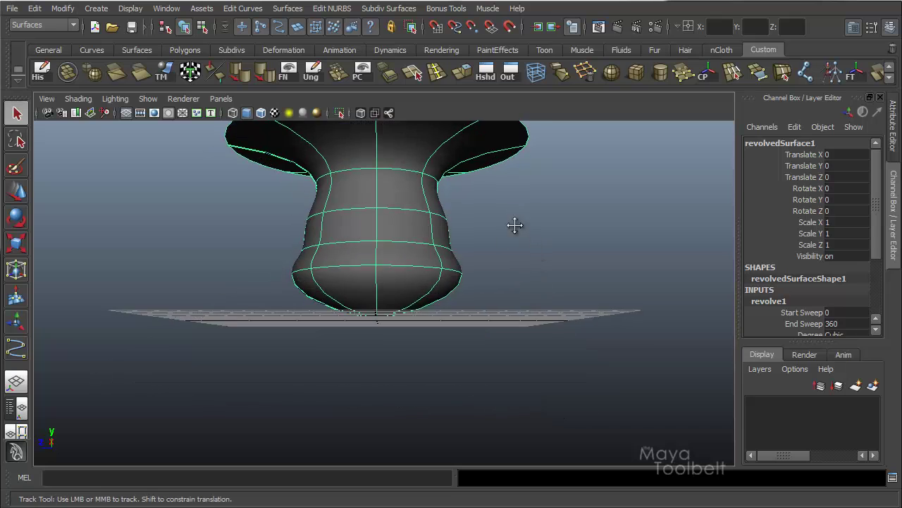
alt+drag(515, 225, 444, 277)
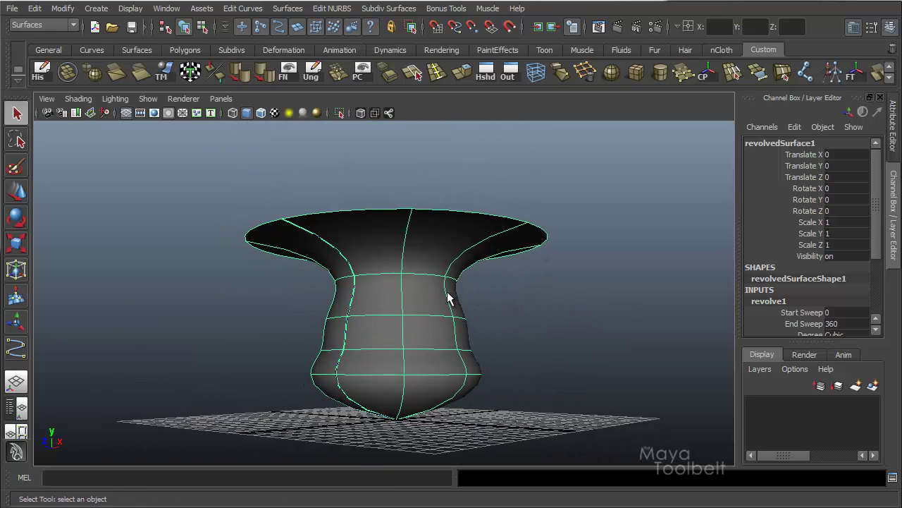
alt+drag(385, 334, 342, 333)
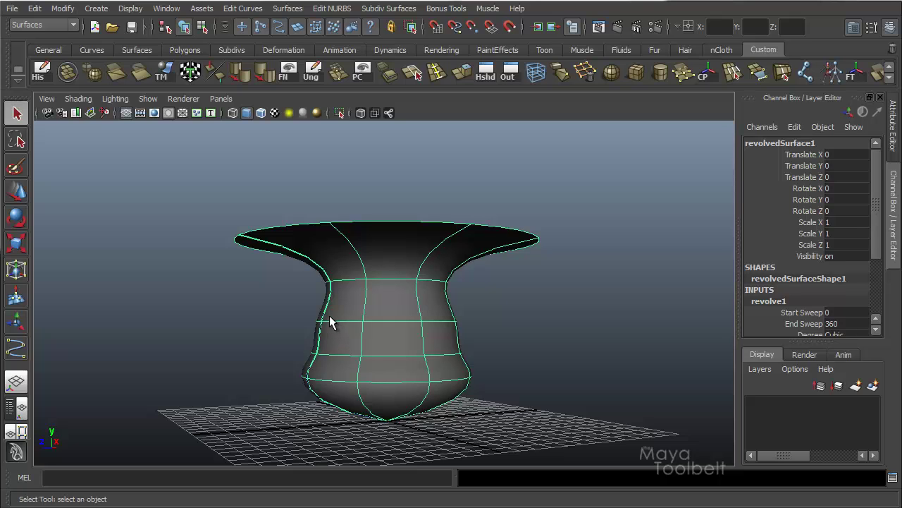
Step: Show the profile curve's control vertices and pull the rim CV up to widen the bowl
drag(291, 305, 319, 332)
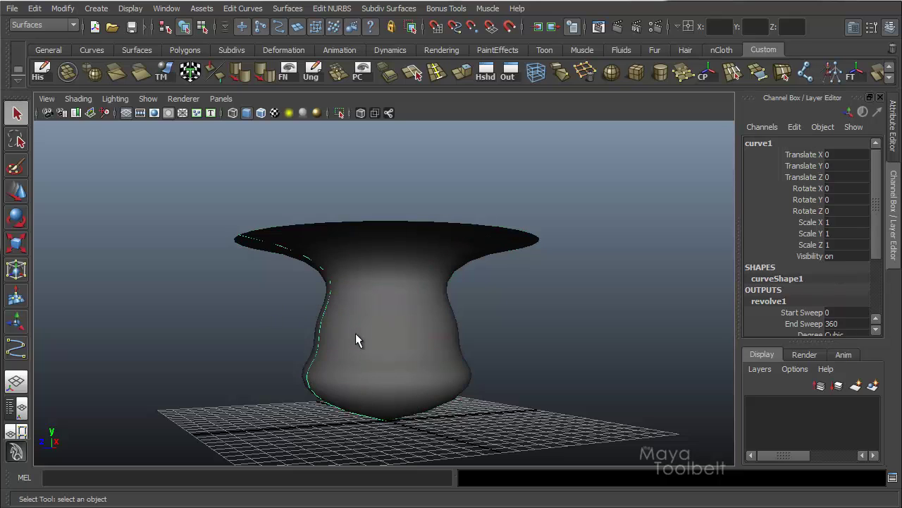
alt+drag(392, 329, 505, 322)
right_drag(508, 317, 433, 317)
alt+drag(300, 304, 398, 251)
key(w)
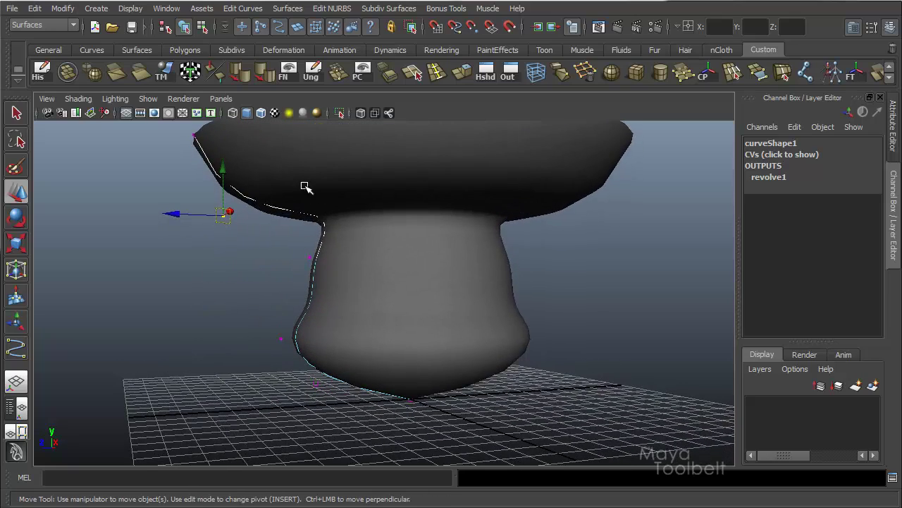
mouse_move(306, 187)
mouse_down()
mouse_move(417, 229)
mouse_move(356, 241)
mouse_move(330, 212)
mouse_move(241, 259)
mouse_move(271, 250)
mouse_move(241, 284)
mouse_move(322, 185)
mouse_move(270, 174)
mouse_move(228, 252)
mouse_move(239, 280)
mouse_move(235, 272)
mouse_move(388, 272)
mouse_move(272, 218)
mouse_move(306, 177)
mouse_move(306, 201)
mouse_up()
drag(234, 316, 343, 287)
Step: Pull the base CV outward and lower the neck CV to form a narrow stem
click(306, 311)
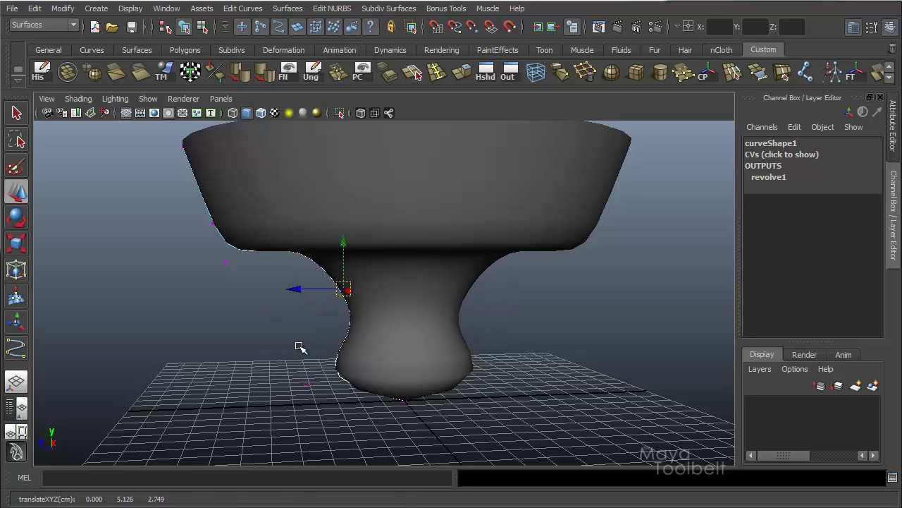
click(305, 384)
drag(305, 384, 282, 407)
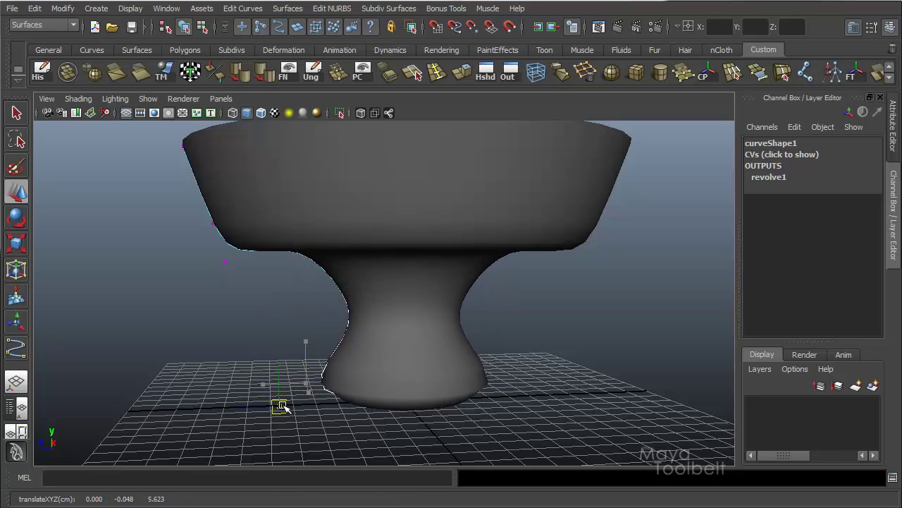
click(358, 312)
drag(366, 289, 368, 343)
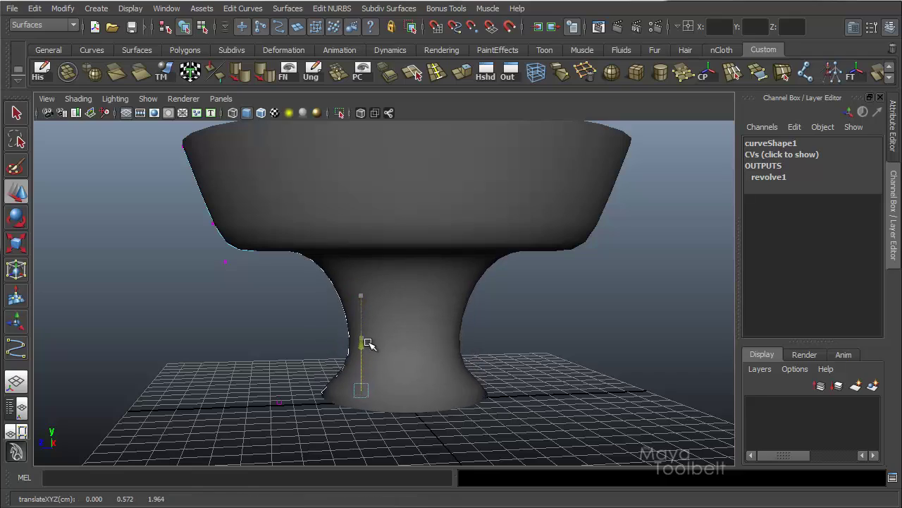
scroll(445, 329, down, 5)
alt+drag(517, 336, 412, 309)
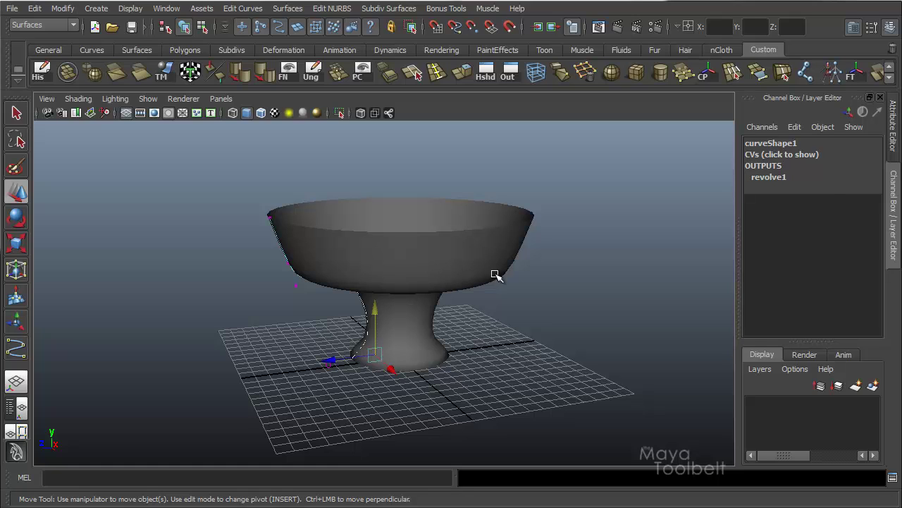
click(455, 261)
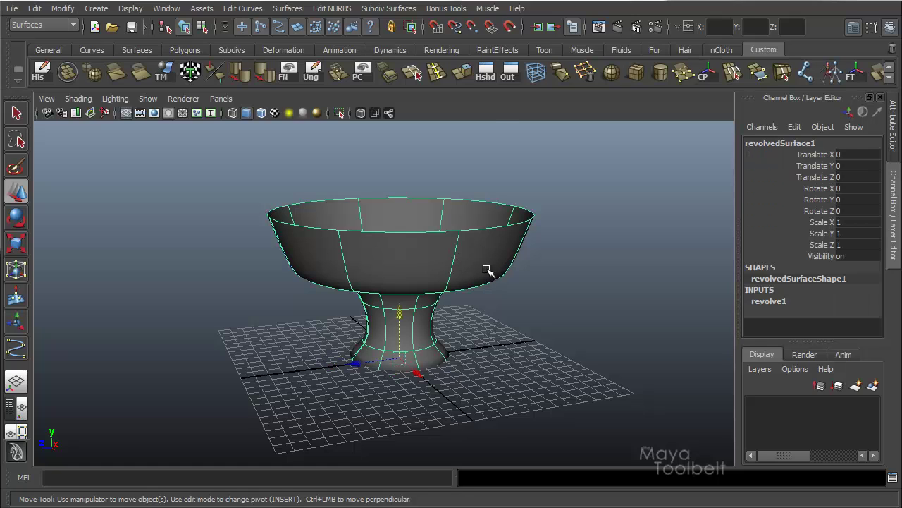
Step: Delete the goblet surface and its curve, then create a NURBS sphere on the grid
key(Delete)
drag(110, 171, 417, 355)
key(Delete)
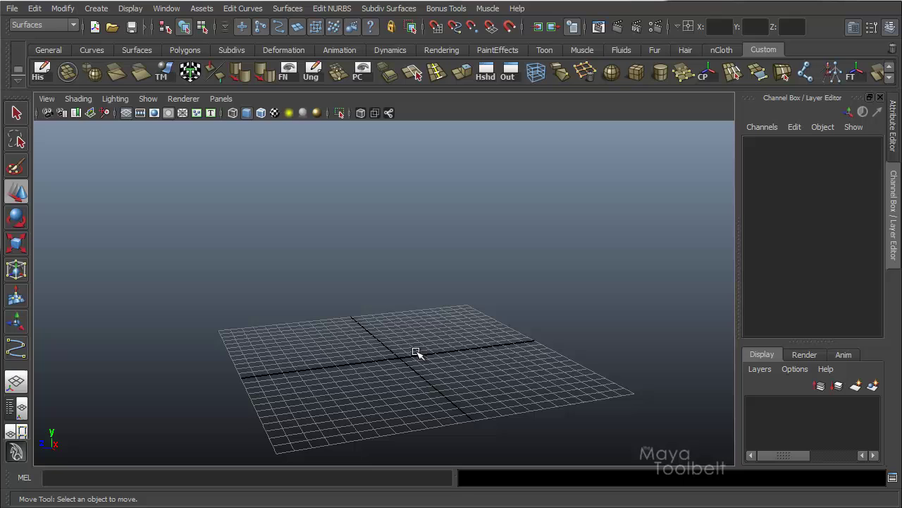
click(98, 10)
mouse_move(175, 29)
click(261, 35)
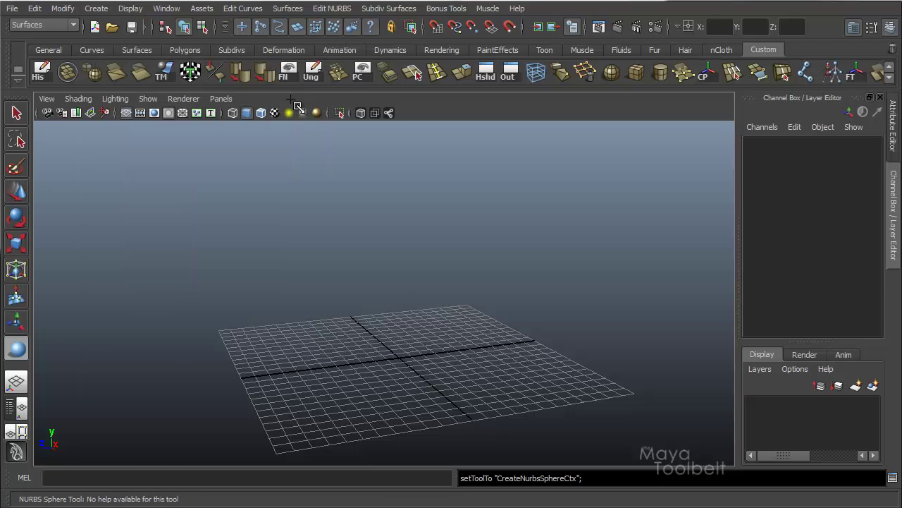
drag(401, 365, 450, 388)
alt+drag(449, 388, 417, 369)
Step: Scale the sphere into a flattened oval (about 1.2, 0.589, 1.954) and pick an isoparm
key(r)
drag(324, 303, 258, 306)
drag(397, 338, 383, 258)
right_drag(319, 263, 318, 236)
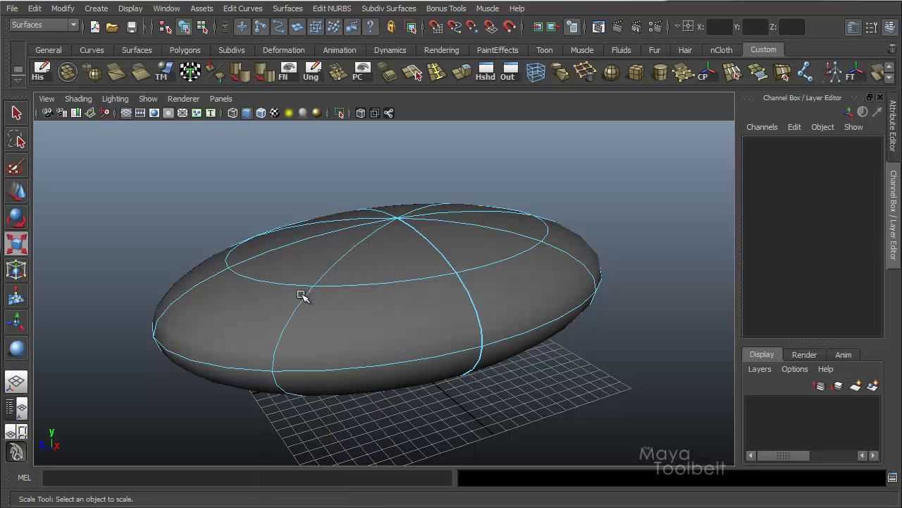
Step: Revolve a right-side isoparm of the sphere into a surface and slide it aside along X
click(287, 331)
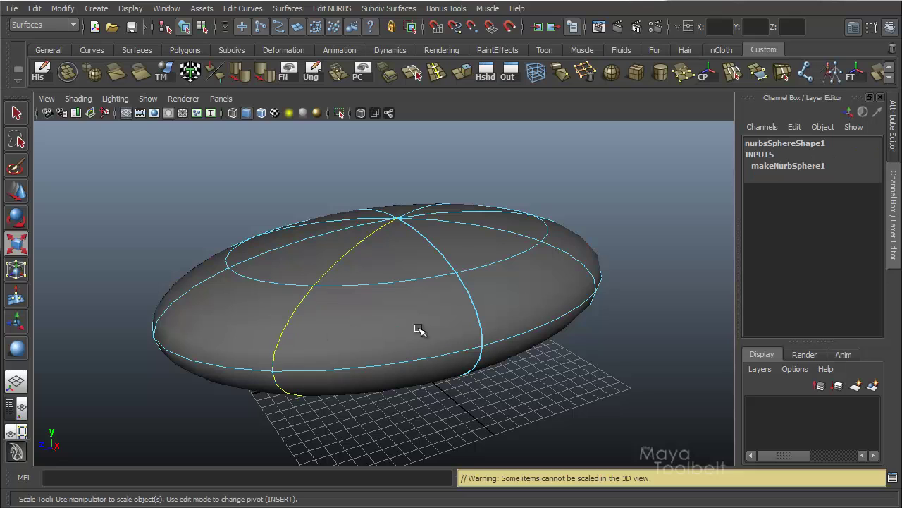
click(473, 307)
alt+drag(418, 282, 387, 315)
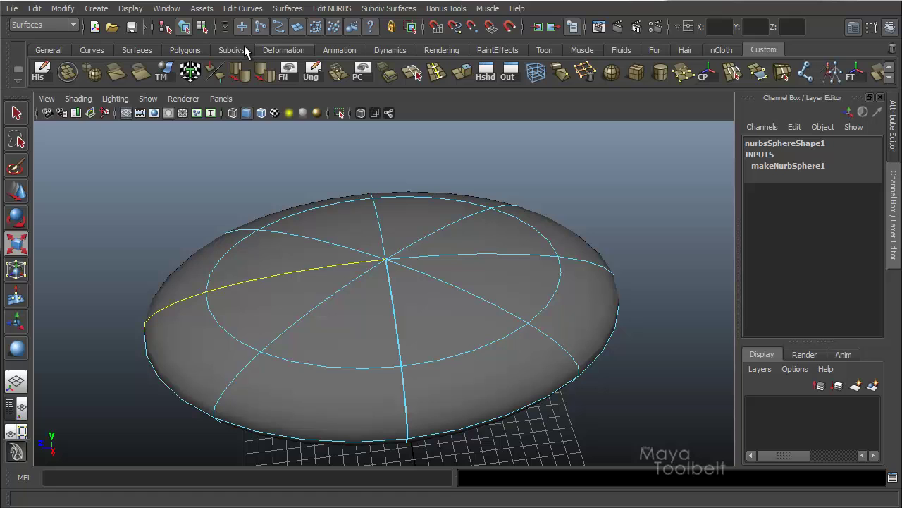
click(288, 9)
click(296, 26)
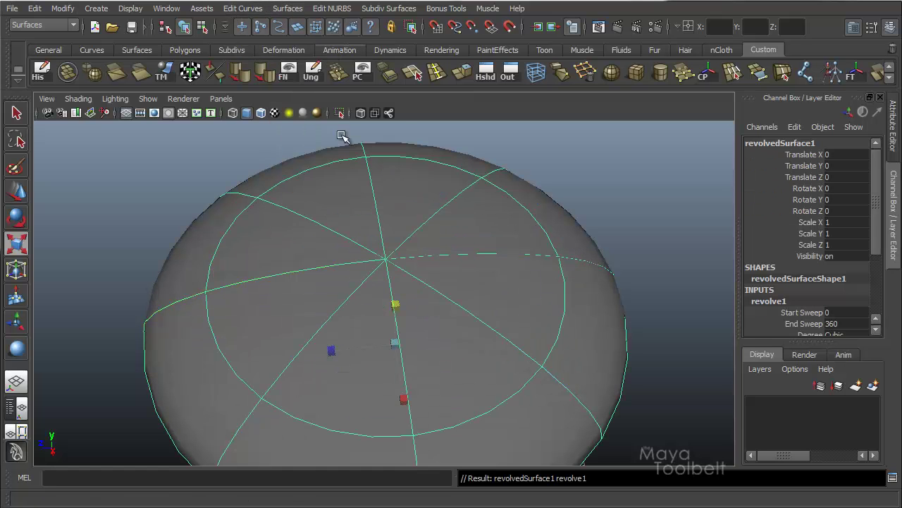
alt+drag(342, 136, 445, 237)
alt+drag(375, 244, 372, 289)
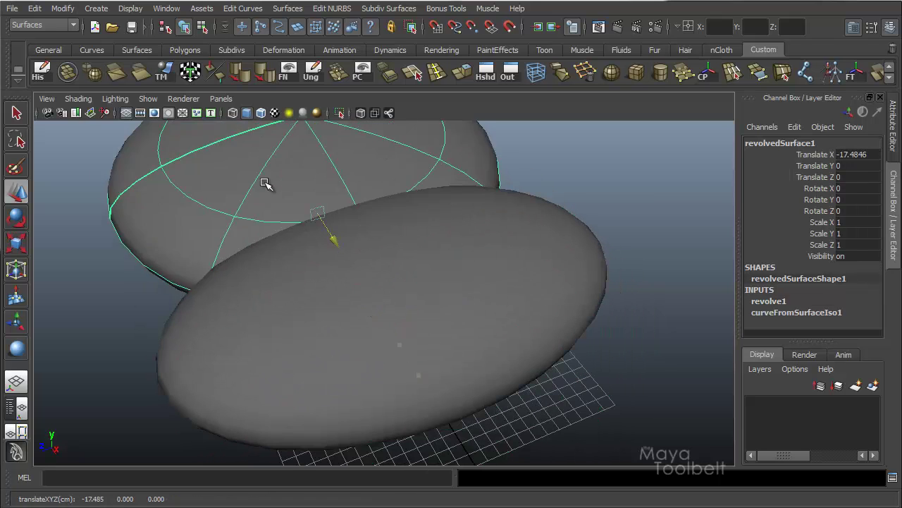
middle_drag(322, 232, 317, 326)
Step: Scale nurbsSphere1 along Z to about 1.299 so both surfaces become wide domes
click(402, 308)
key(r)
middle_drag(332, 296, 346, 294)
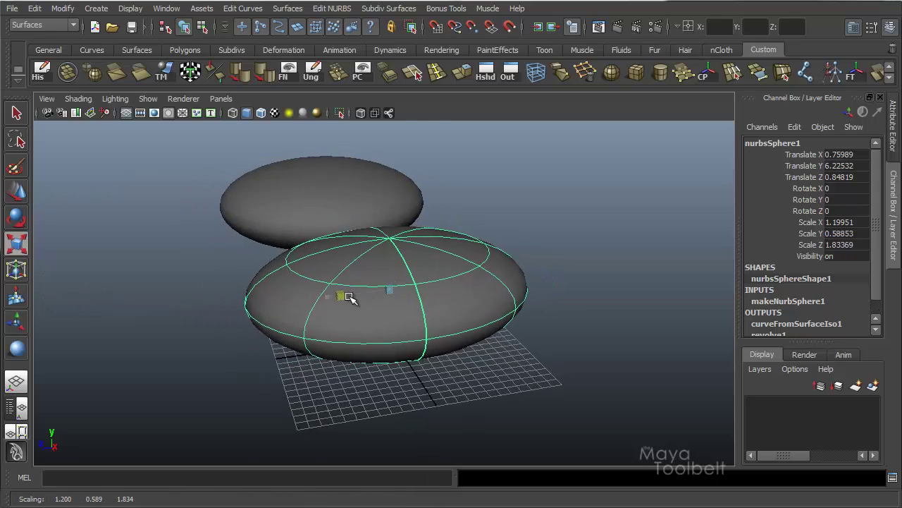
drag(346, 294, 351, 301)
middle_drag(351, 302, 397, 260)
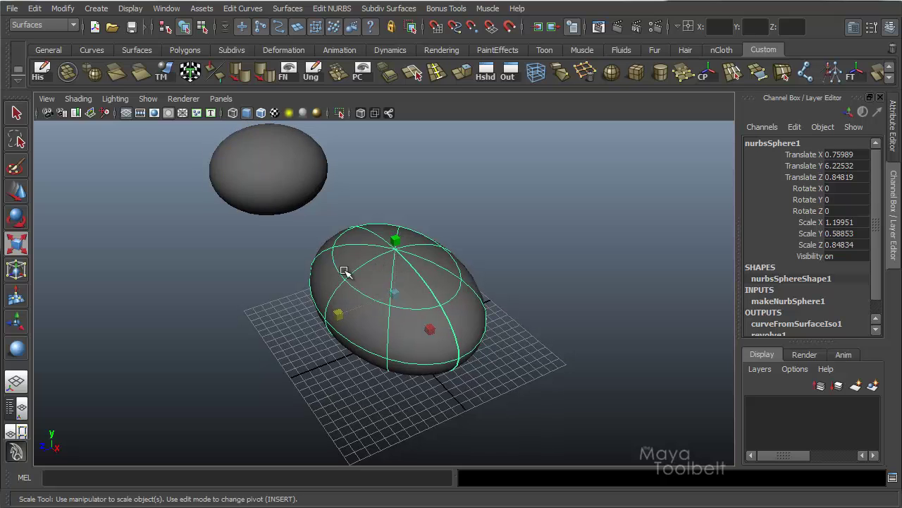
alt+drag(345, 351, 352, 319)
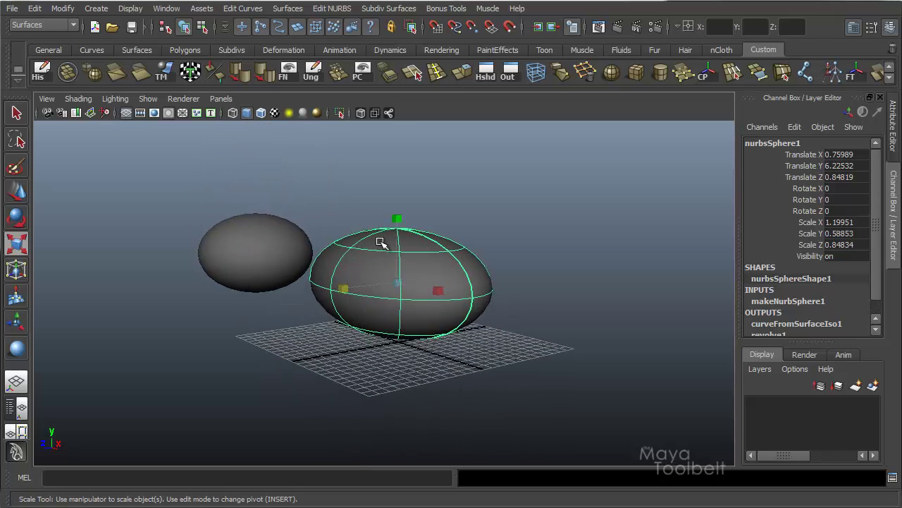
alt+drag(394, 266, 414, 239)
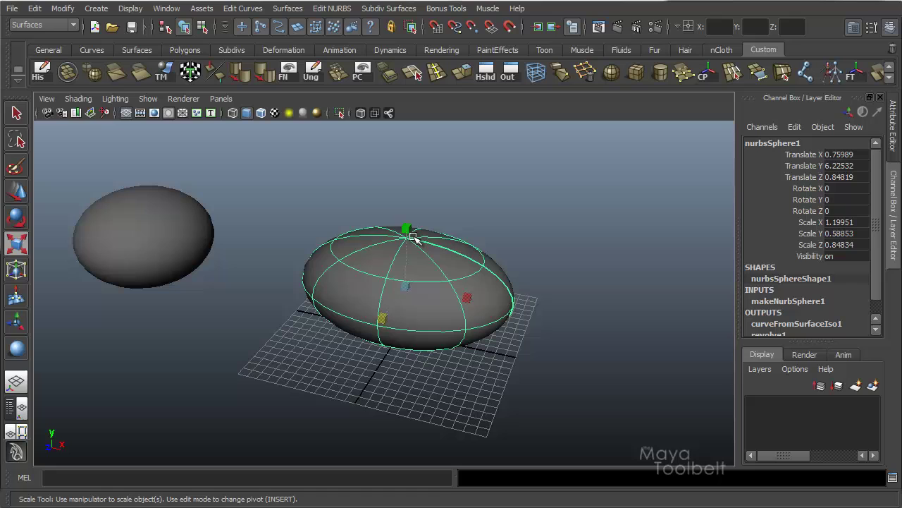
alt+drag(394, 305, 246, 197)
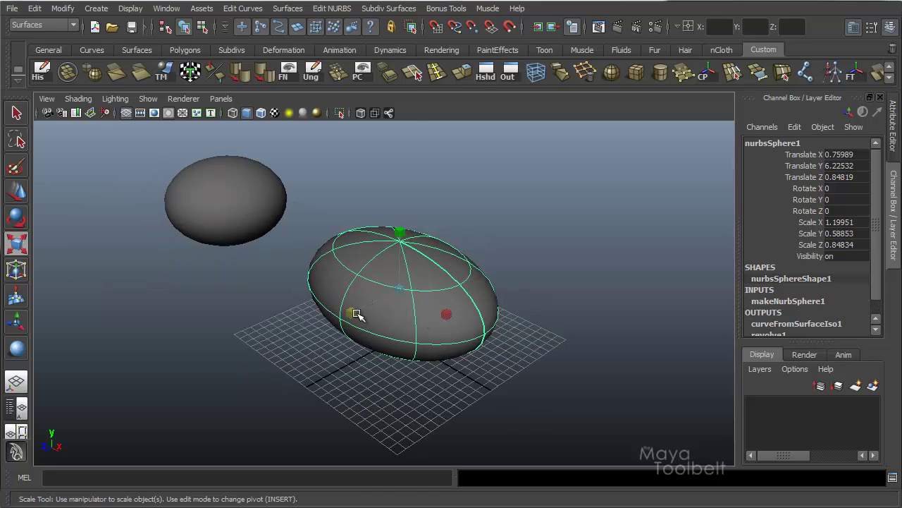
drag(353, 314, 323, 334)
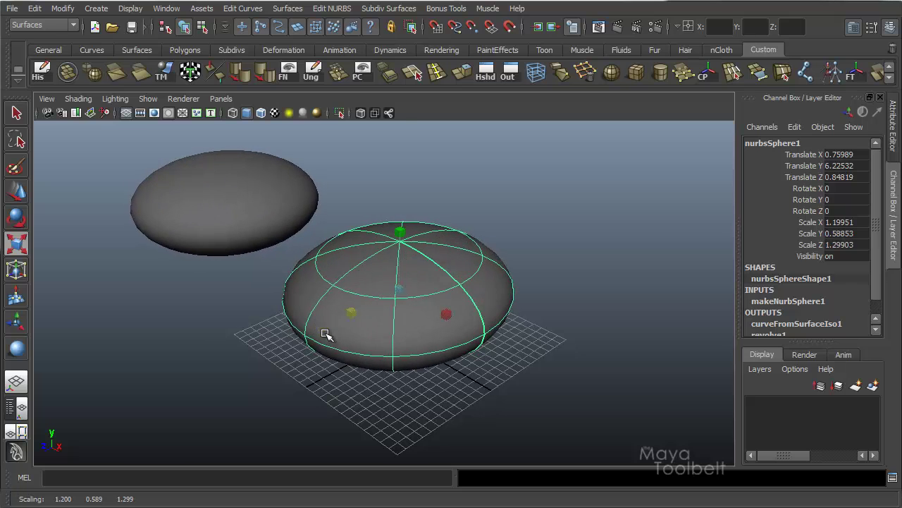
alt+drag(442, 272, 282, 226)
Step: Delete the old revolvedSurface1 and select the remaining sphere
click(235, 201)
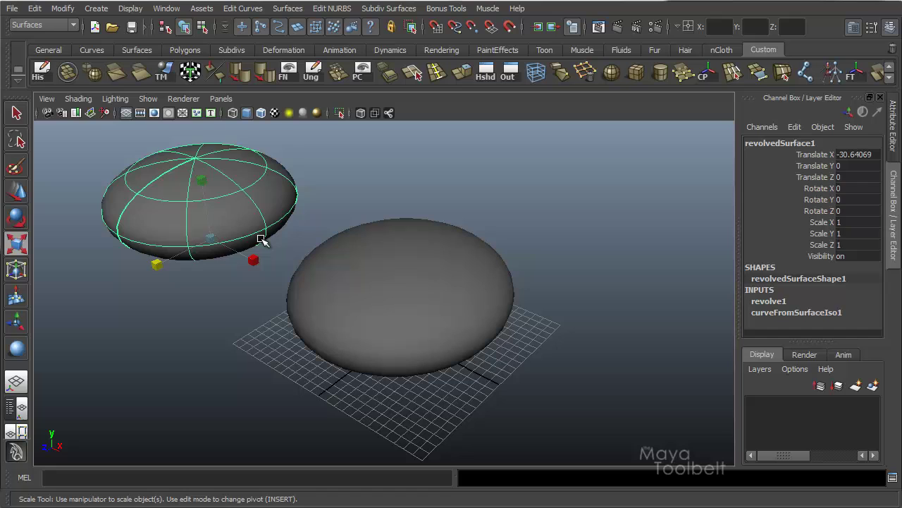
key(Delete)
click(331, 286)
Step: Revolve a side isoparm of the sphere with Curve range set to Partial
click(290, 10)
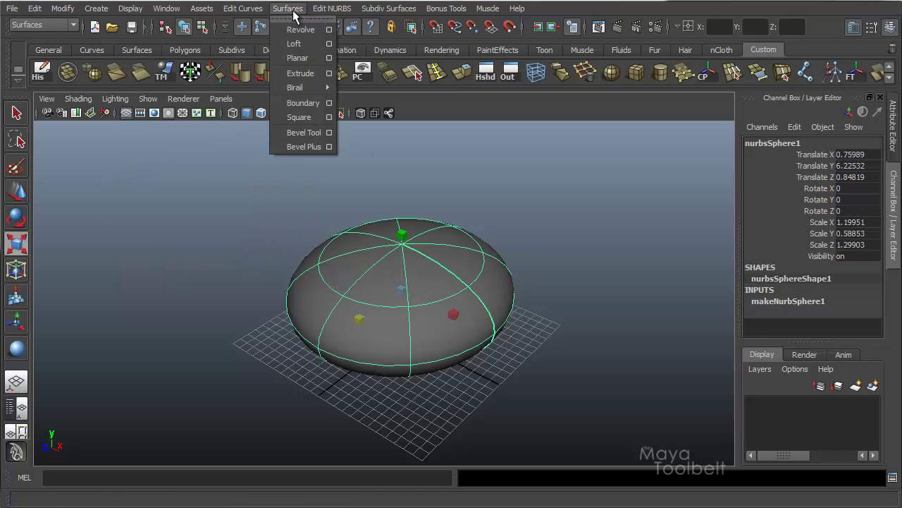
click(329, 29)
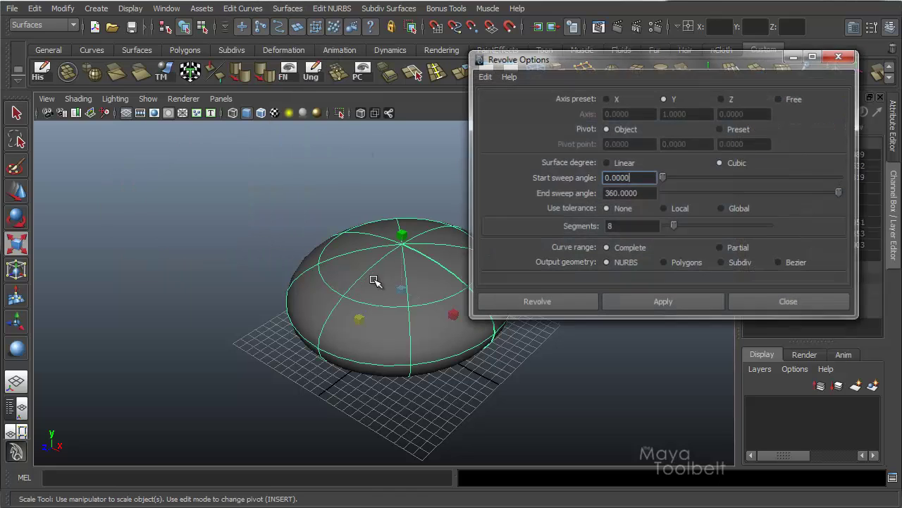
right_drag(373, 282, 372, 270)
click(367, 269)
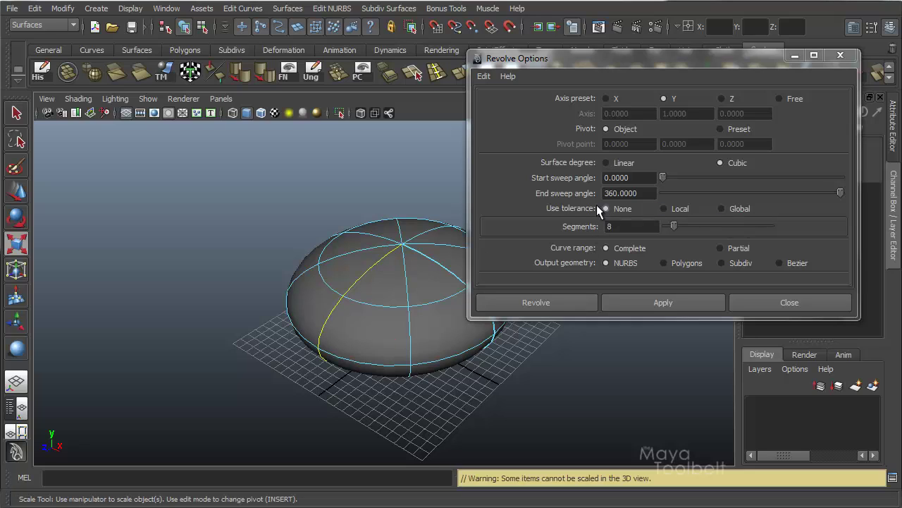
click(735, 250)
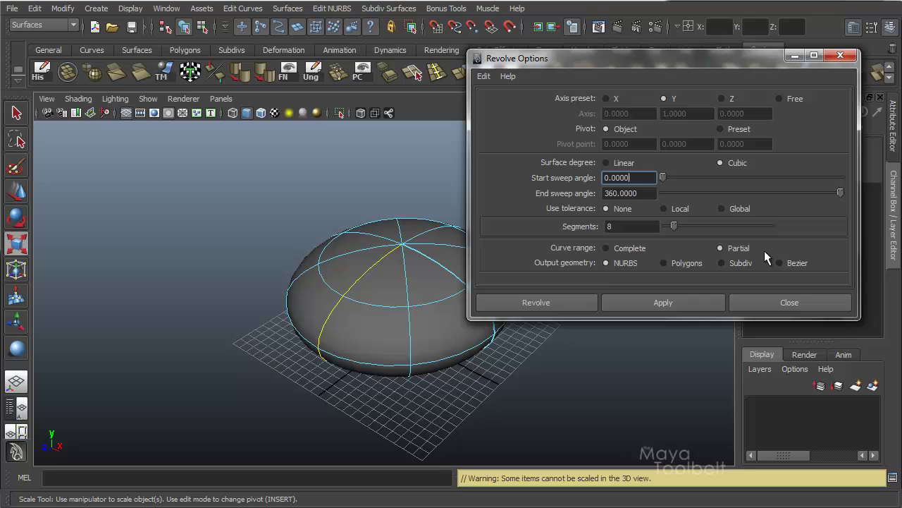
click(649, 303)
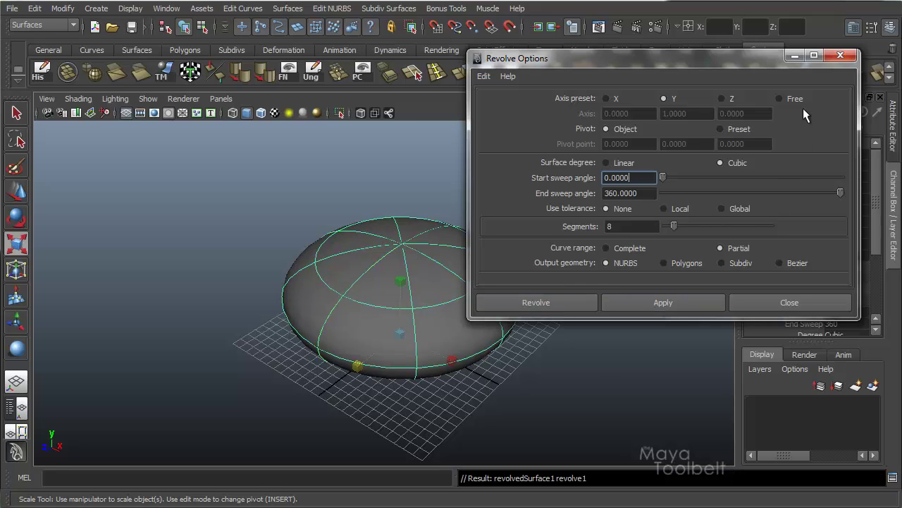
click(796, 60)
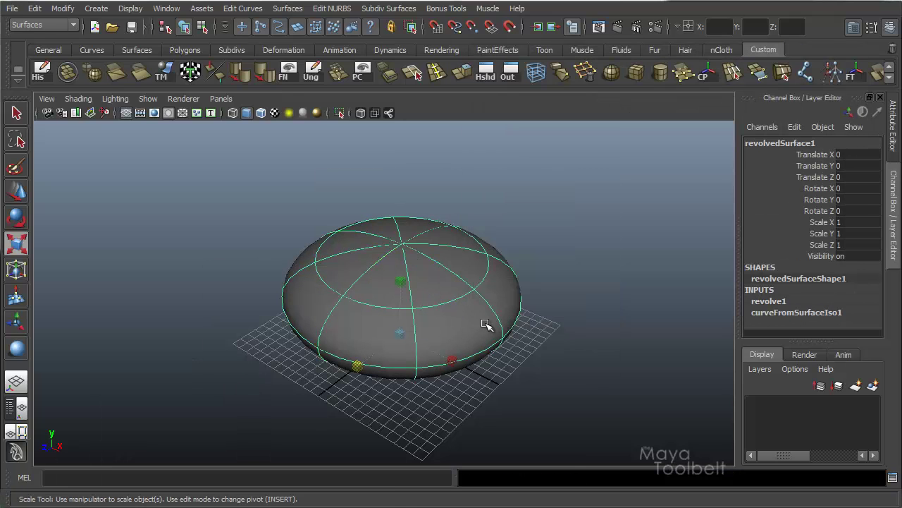
Step: Move the new revolved surface to the upper left, to Translate X -31.75825
key(w)
drag(451, 363, 252, 204)
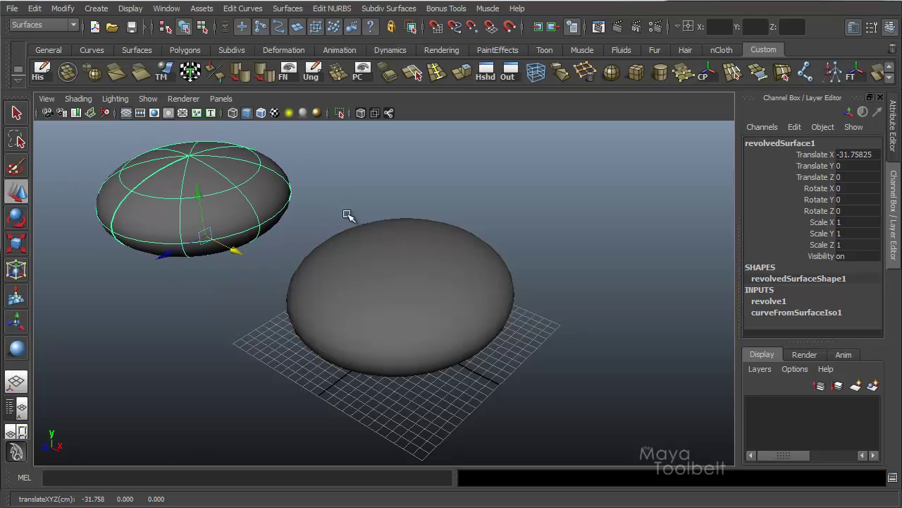
click(812, 313)
Step: Turn on Show Manipulator for nurbsSphere1 and expose curveFromSurfaceIso1's range handles
click(319, 247)
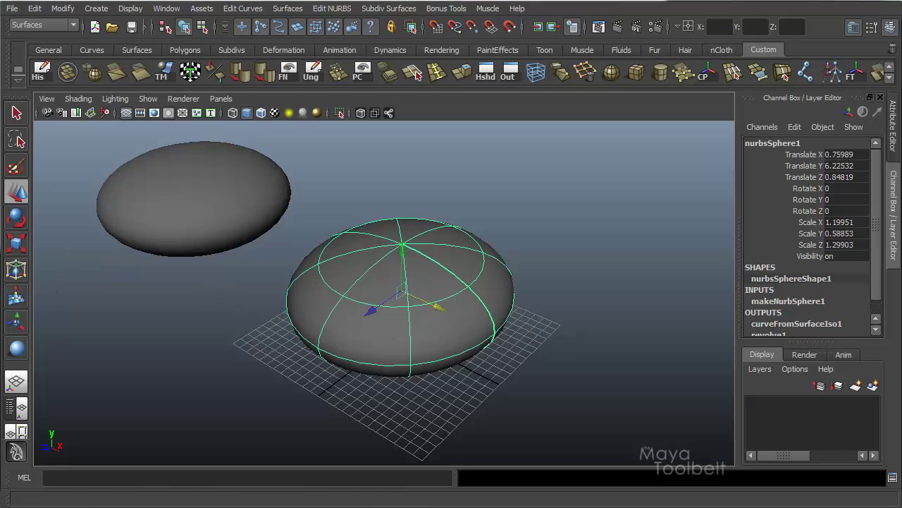
click(16, 324)
alt+drag(197, 311, 278, 268)
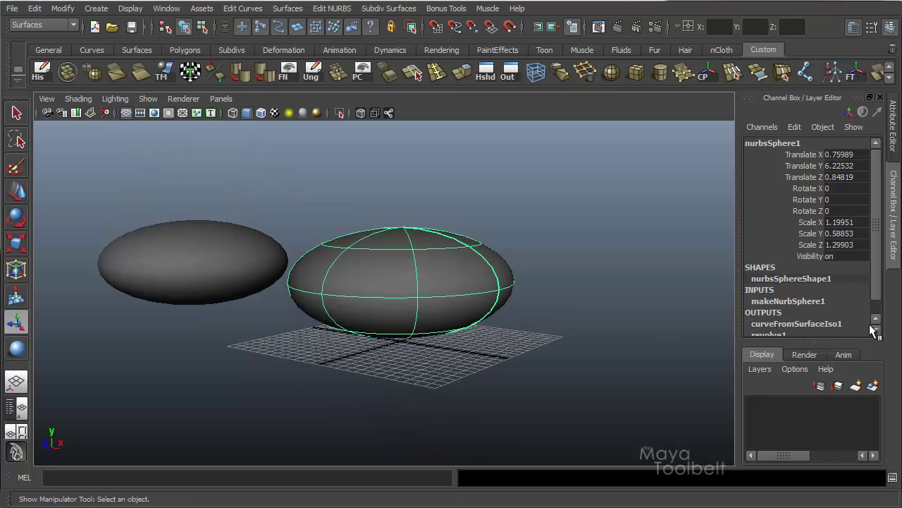
scroll(879, 286, down, 1)
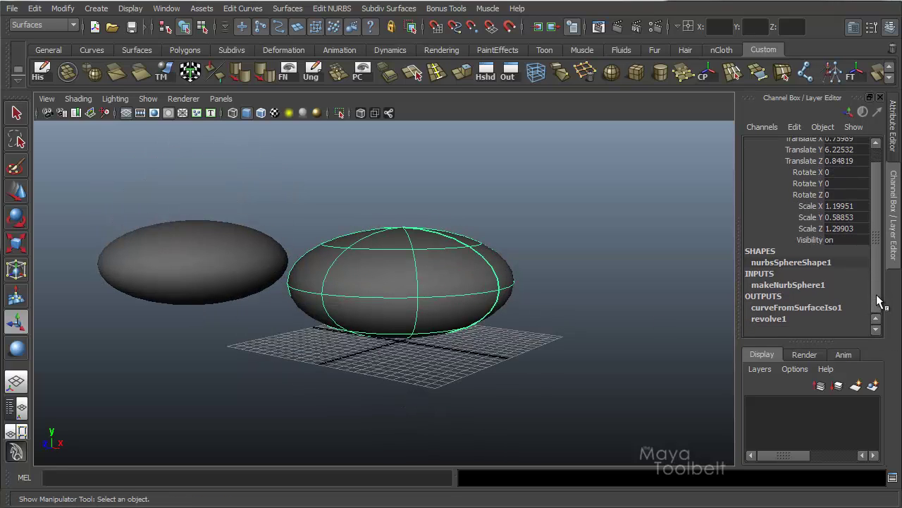
click(779, 307)
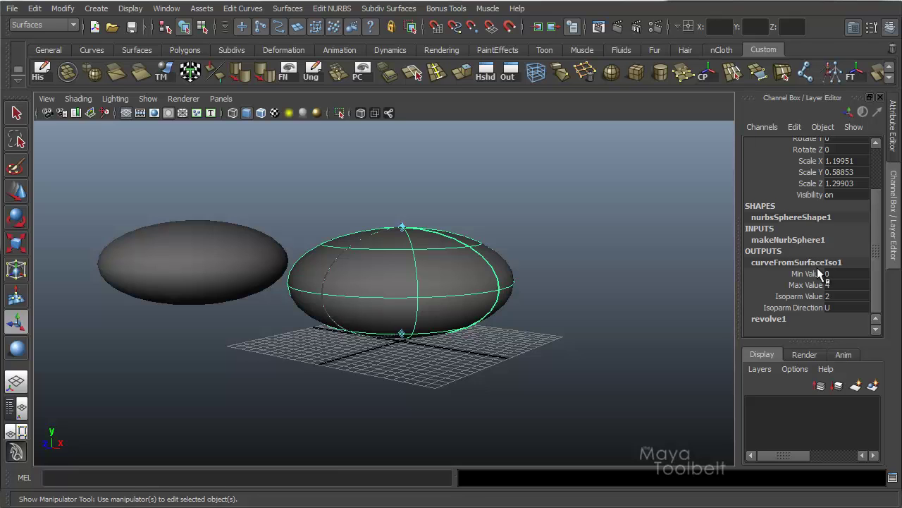
alt+drag(514, 242, 435, 277)
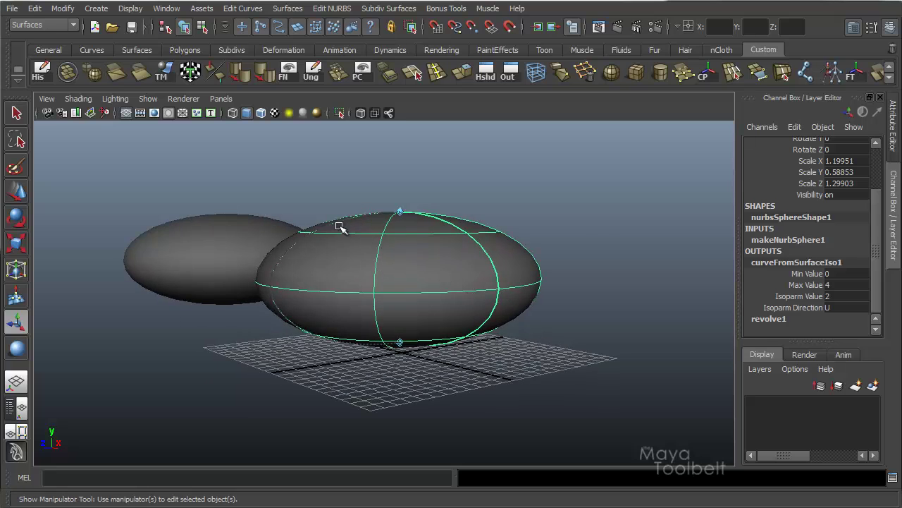
alt+drag(360, 282, 413, 296)
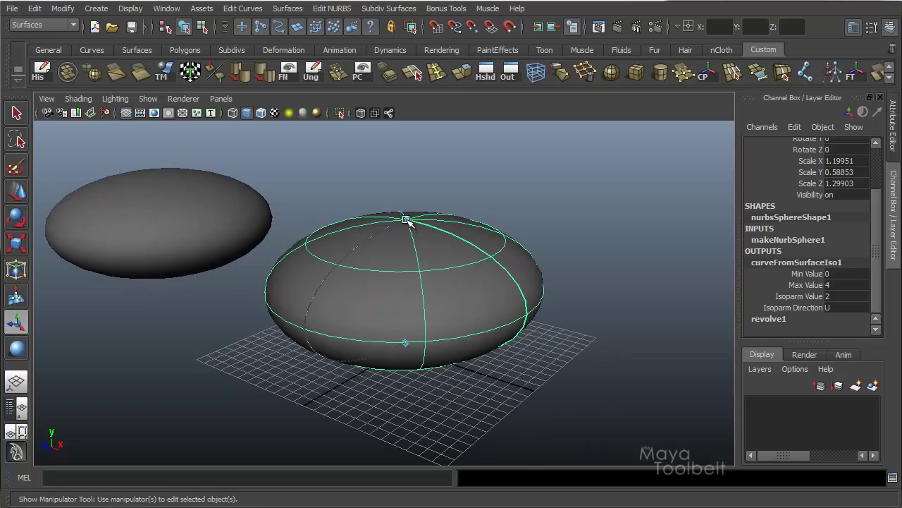
Step: Drag the isoparm range handles to Min 1.78842 and Max 3.2041, forming an open ring-topped bowl
drag(406, 219, 380, 262)
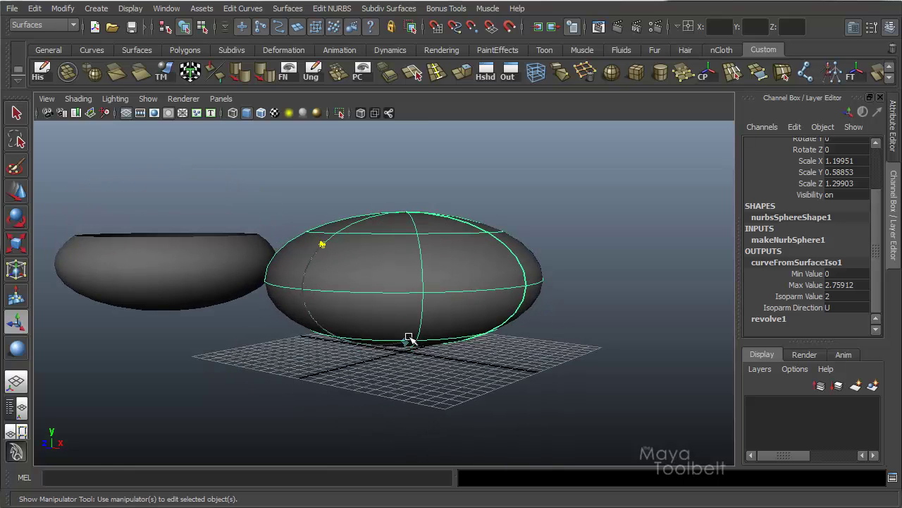
drag(408, 338, 322, 298)
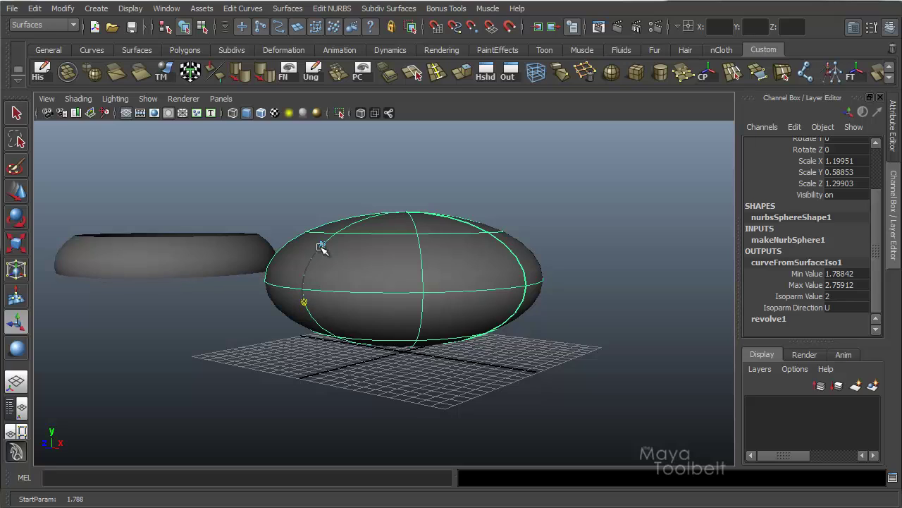
drag(319, 245, 349, 224)
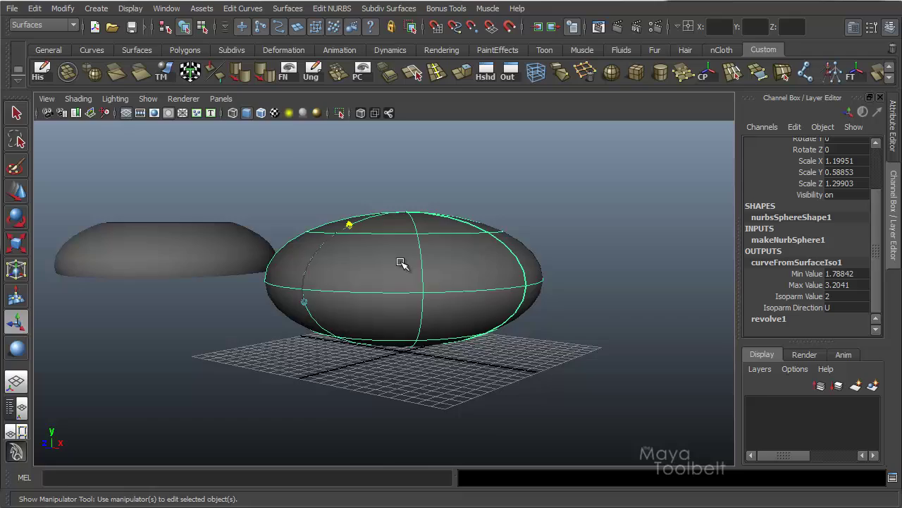
alt+drag(402, 262, 257, 270)
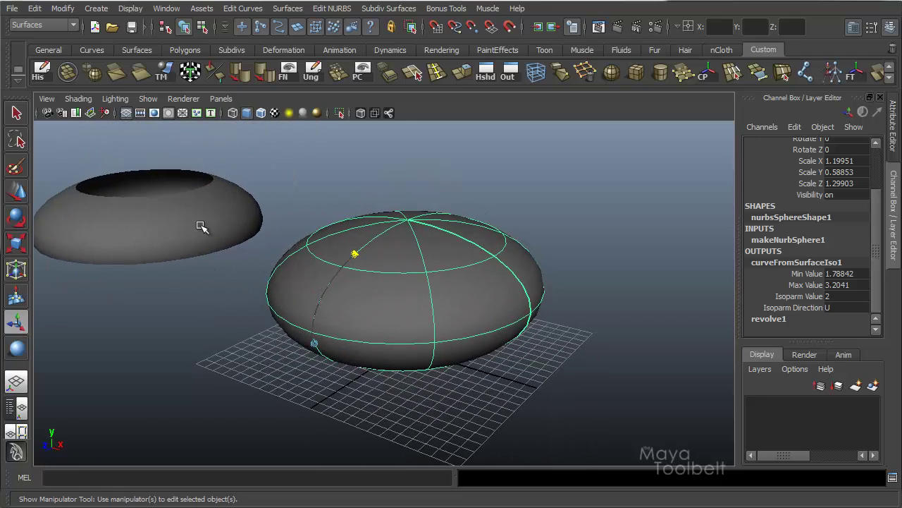
alt+drag(201, 225, 208, 253)
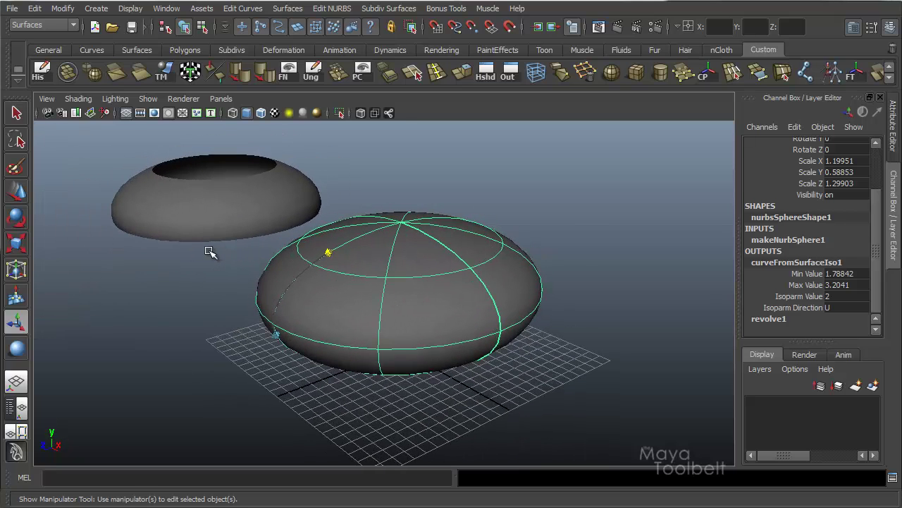
Step: Check the Isoparm Value and Max Value attributes, then select the bowl-shaped revolved surface
click(811, 296)
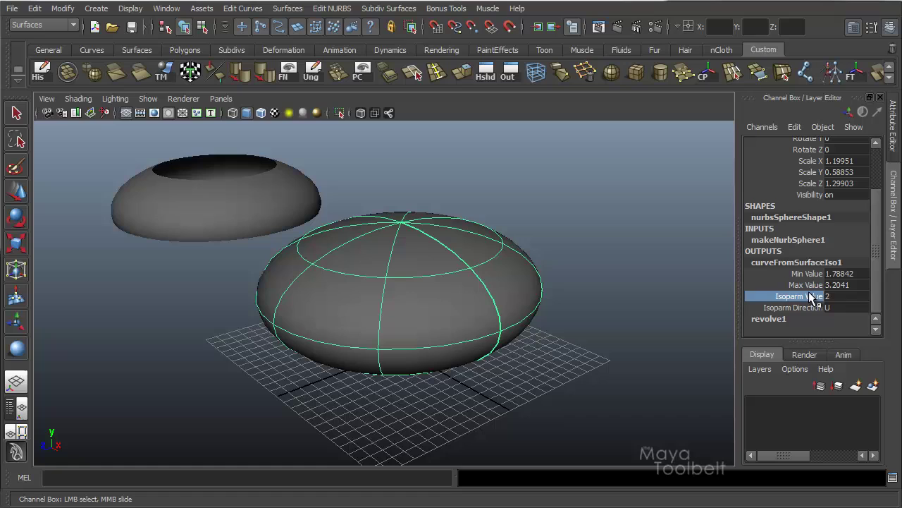
click(810, 288)
alt+drag(447, 271, 445, 276)
click(445, 276)
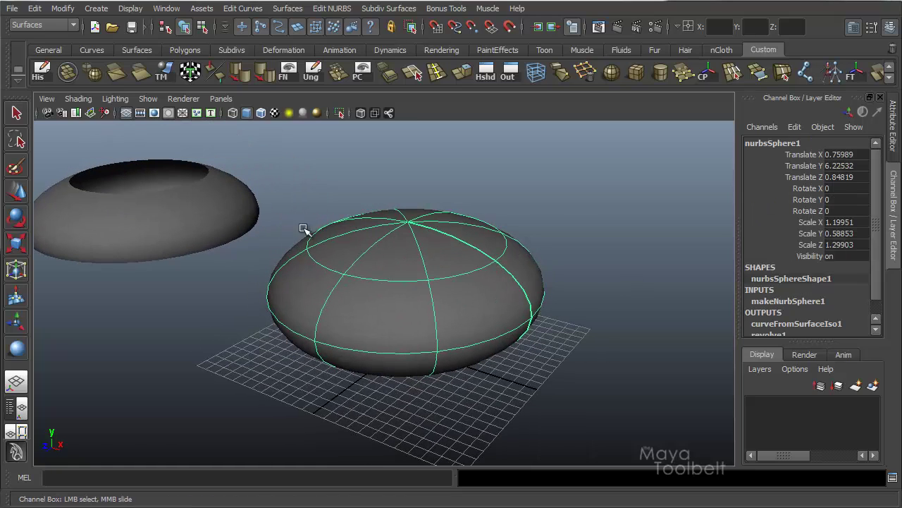
click(226, 210)
alt+right_drag(373, 244, 475, 223)
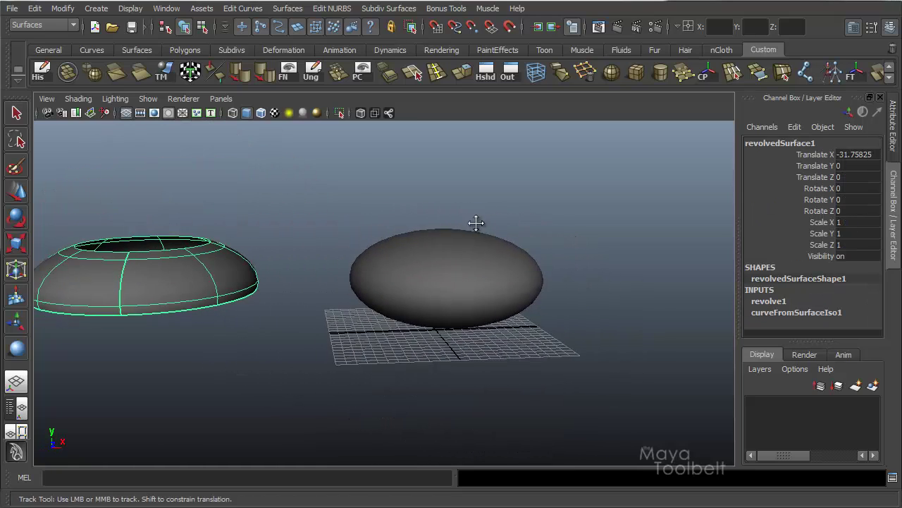
alt+middle_drag(476, 224, 490, 224)
alt+drag(490, 224, 402, 237)
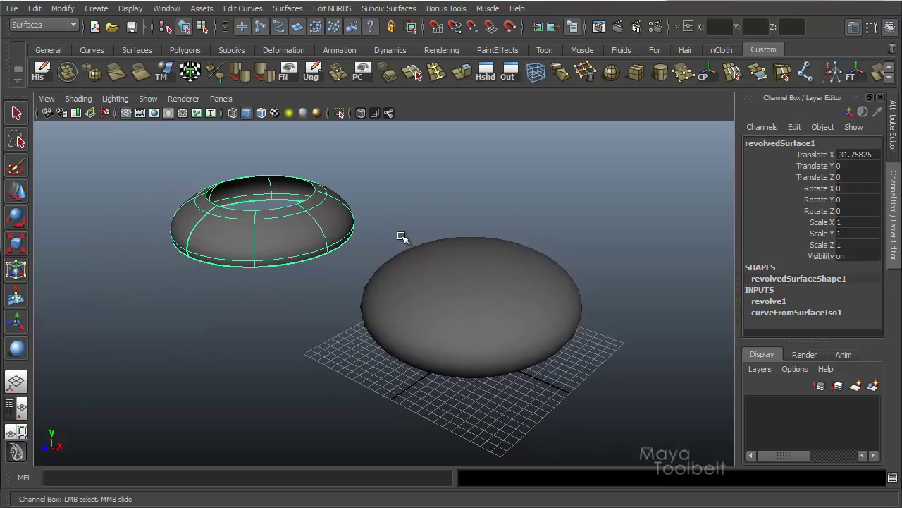